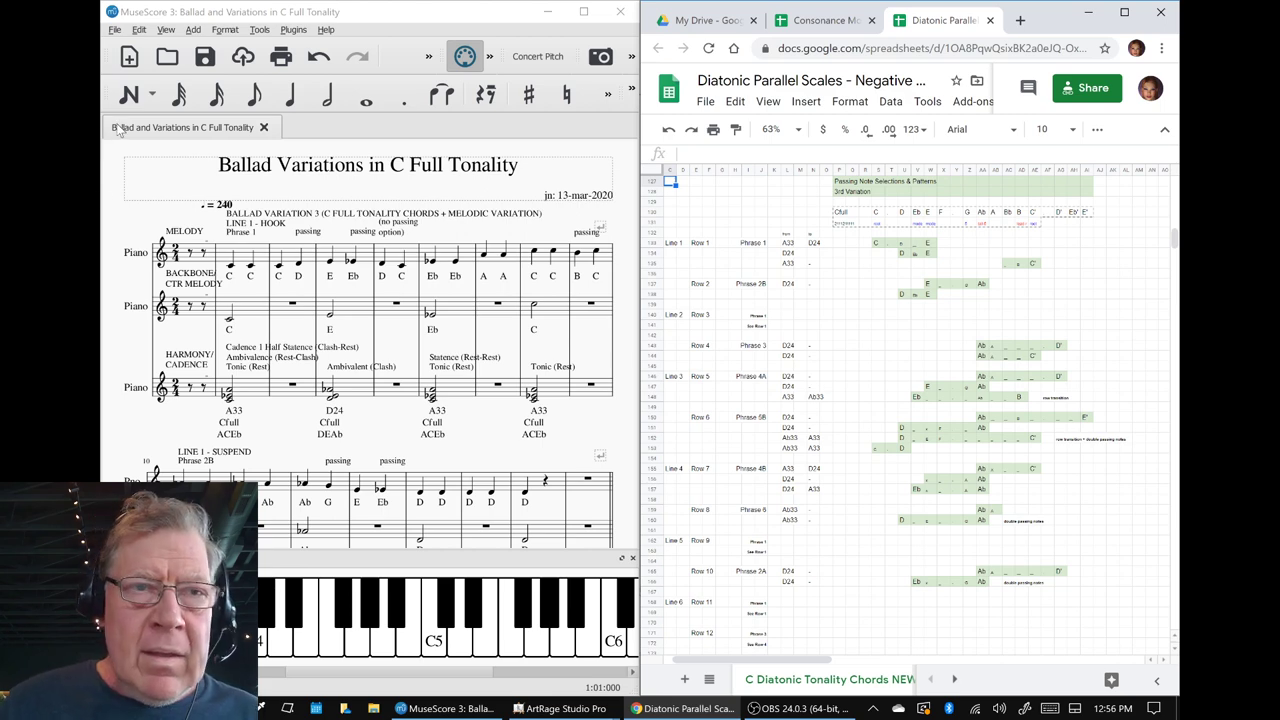
Check the instrument sounds in the Mixer, then select and deselect the opening measure.
{"action": "left_click", "coordinate": [165, 32]}
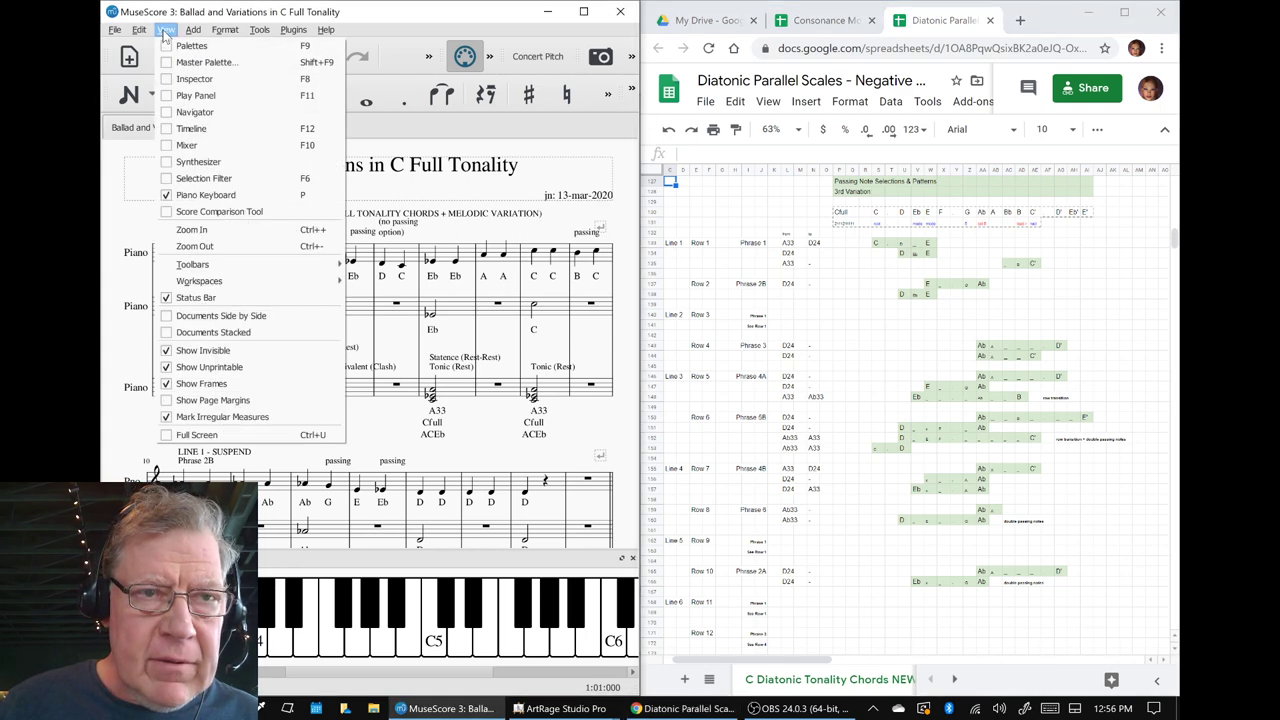
{"action": "left_click", "coordinate": [167, 146]}
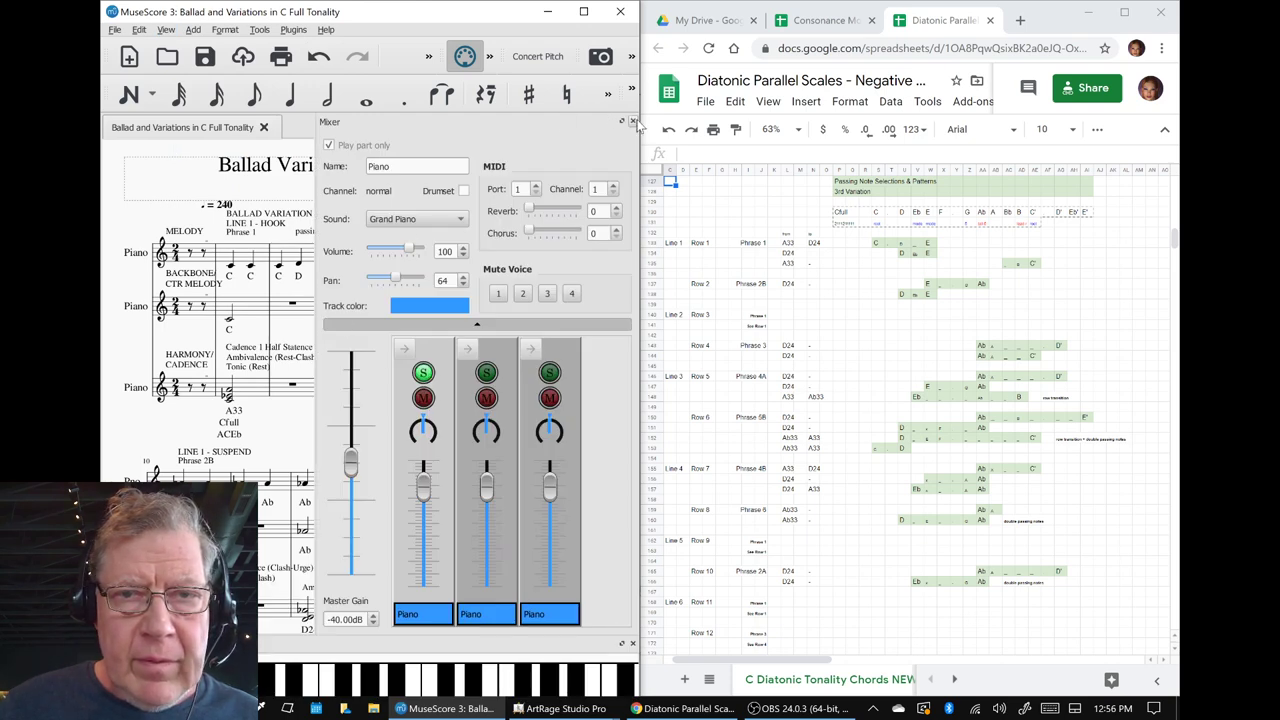
{"action": "left_click", "coordinate": [632, 121]}
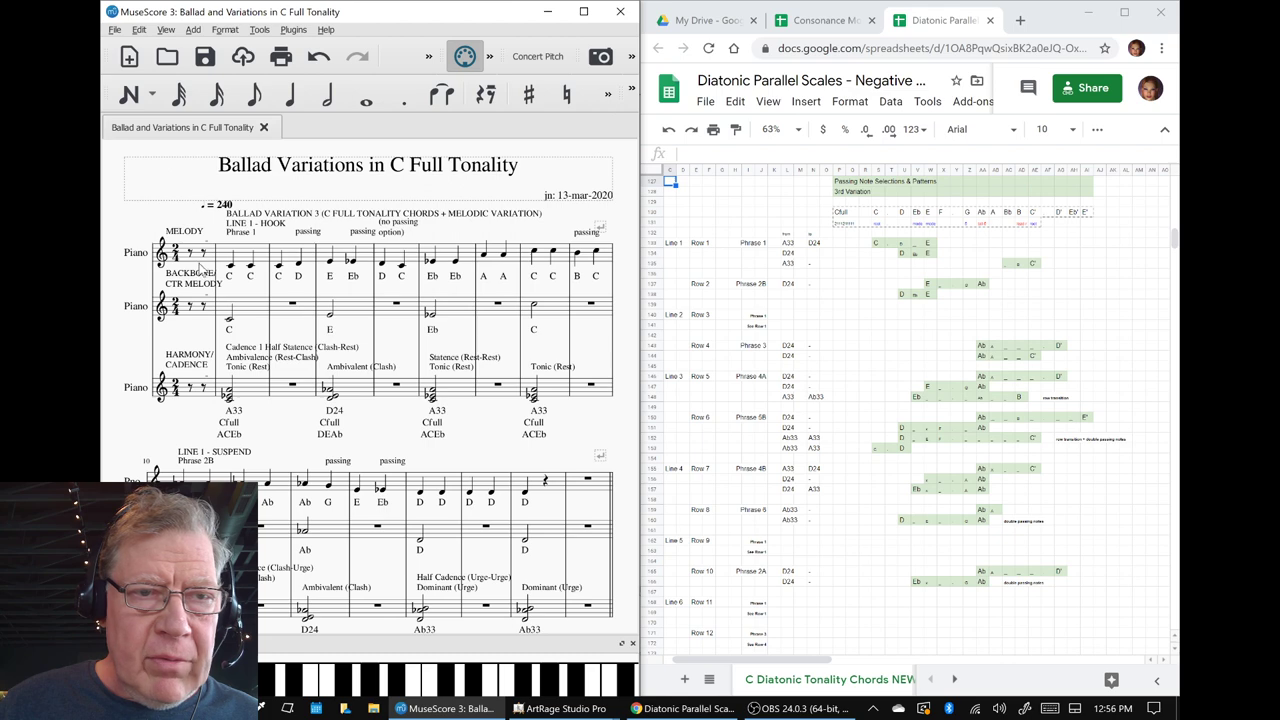
{"action": "left_click", "coordinate": [201, 264]}
{"action": "left_click", "coordinate": [134, 290]}
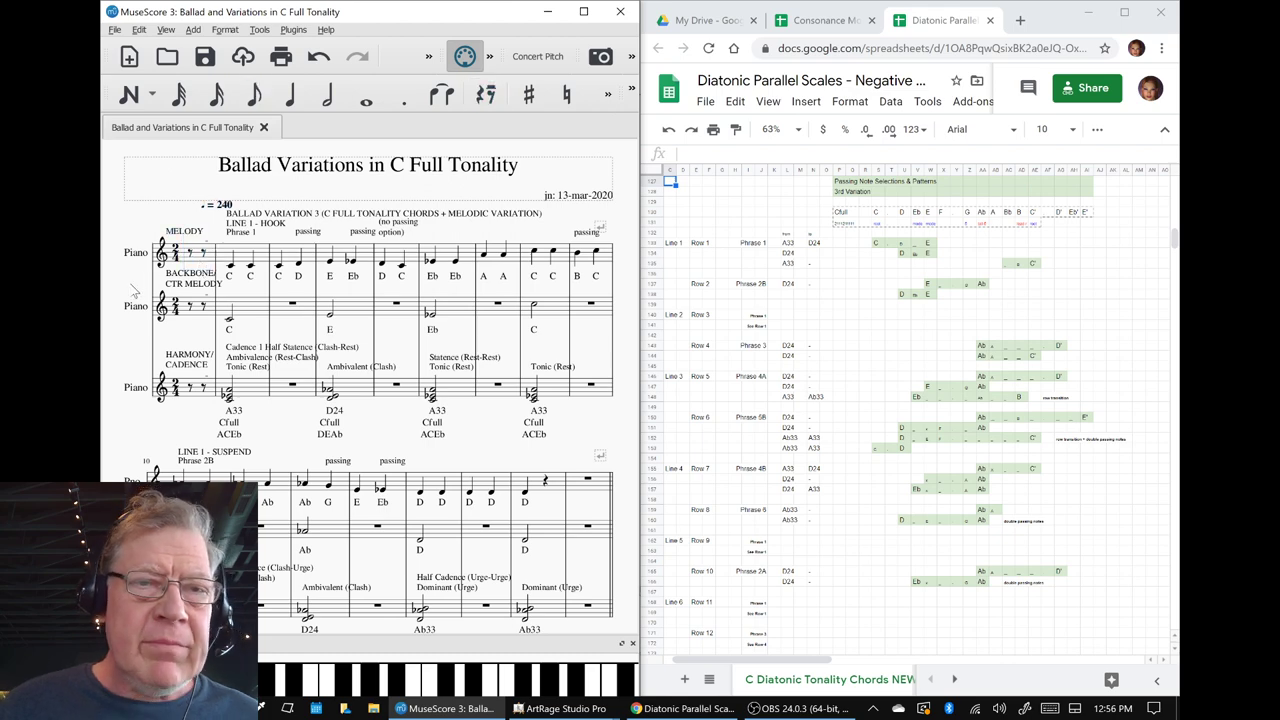
Play Ballad Variation 3 from the beginning through to the end, then bring up the napkin diagram.
{"action": "key", "text": "space"}
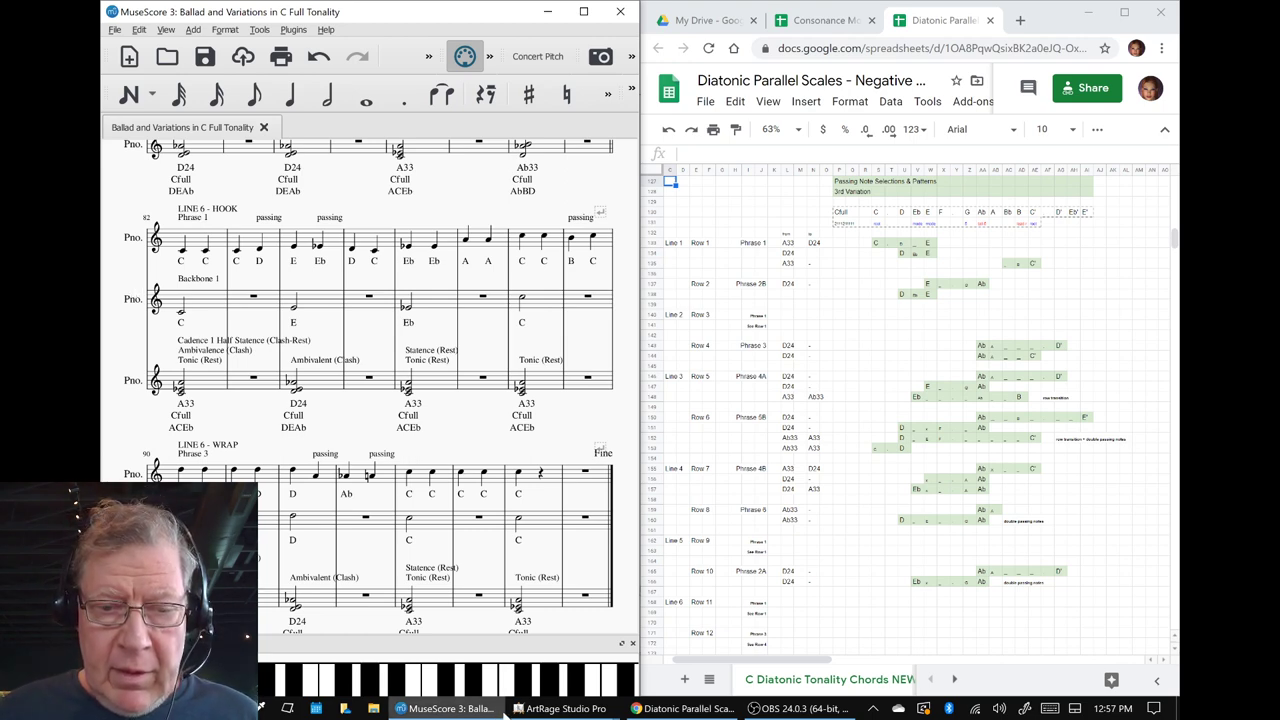
{"action": "mouse_move", "coordinate": [560, 708]}
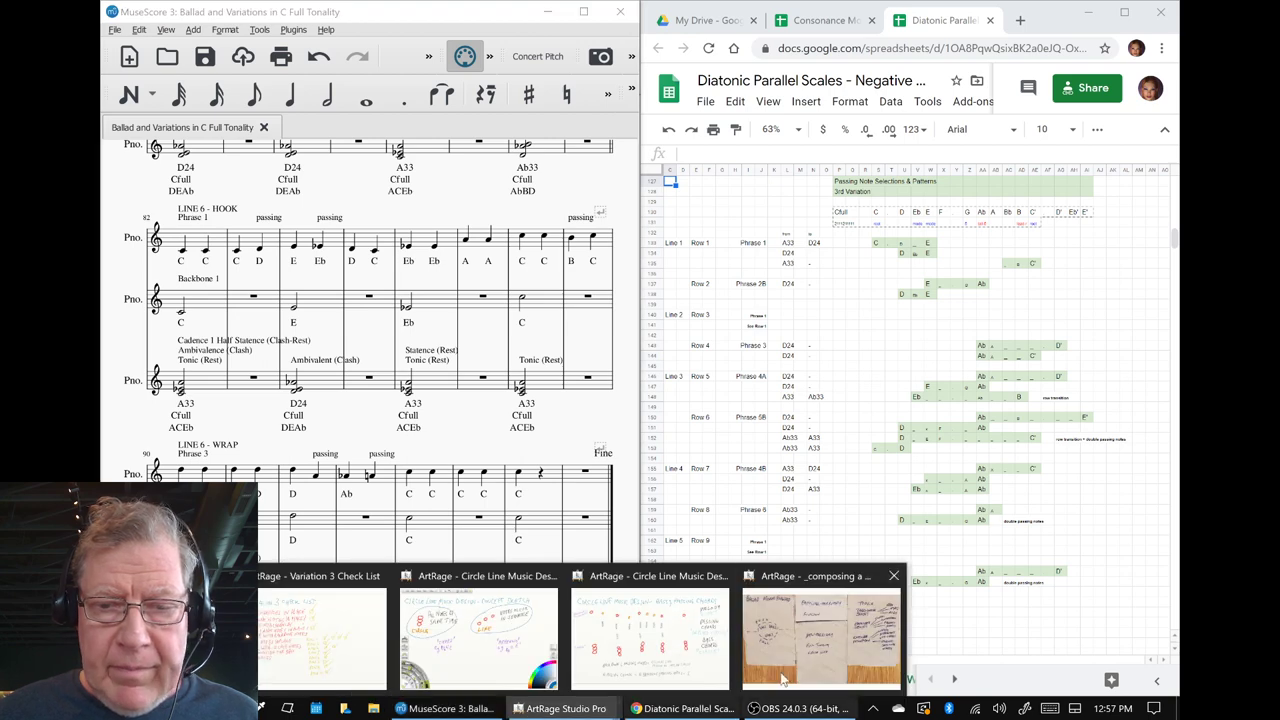
{"action": "left_click", "coordinate": [785, 680]}
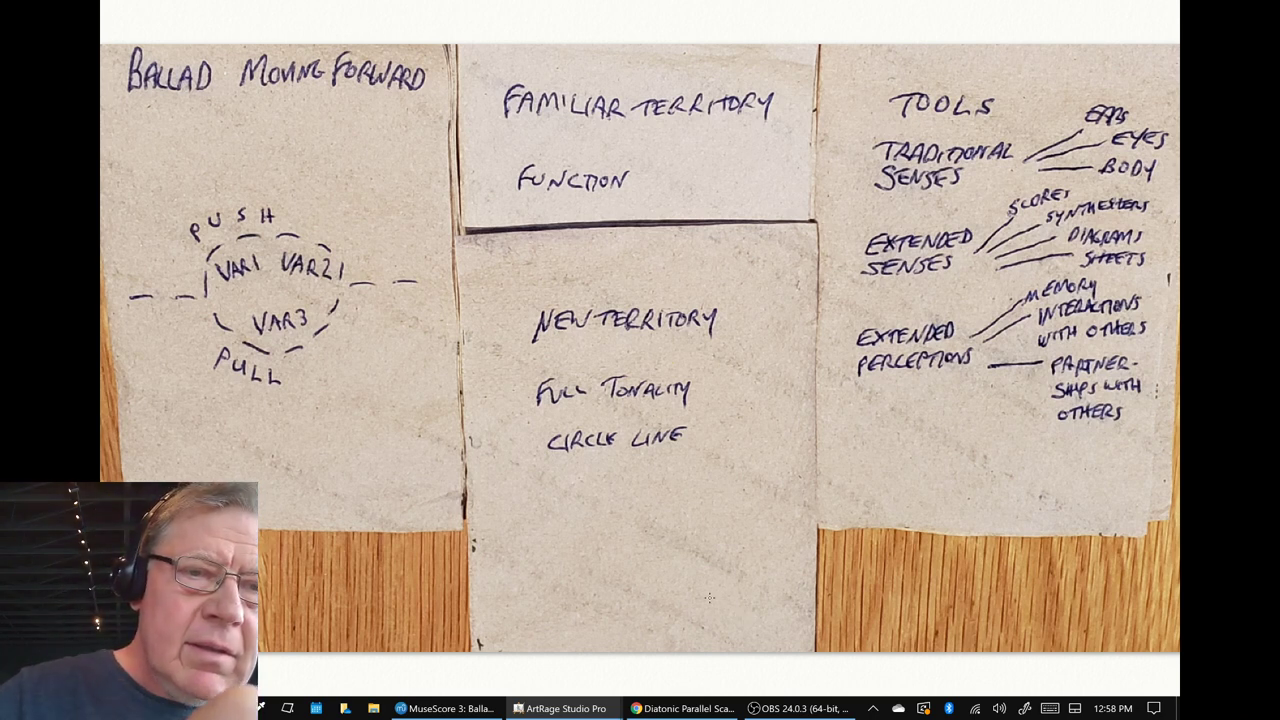
Circle PUSH, NEW TERRITORY and FAMILIAR TERRITORY in blue, with arrows toward PULL and NEW TERRITORY.
{"action": "mouse_move", "coordinate": [306, 196]}
{"action": "left_mouse_down"}
{"action": "mouse_move", "coordinate": [218, 199]}
{"action": "mouse_move", "coordinate": [175, 245]}
{"action": "mouse_move", "coordinate": [260, 236]}
{"action": "mouse_move", "coordinate": [290, 194]}
{"action": "left_mouse_up"}
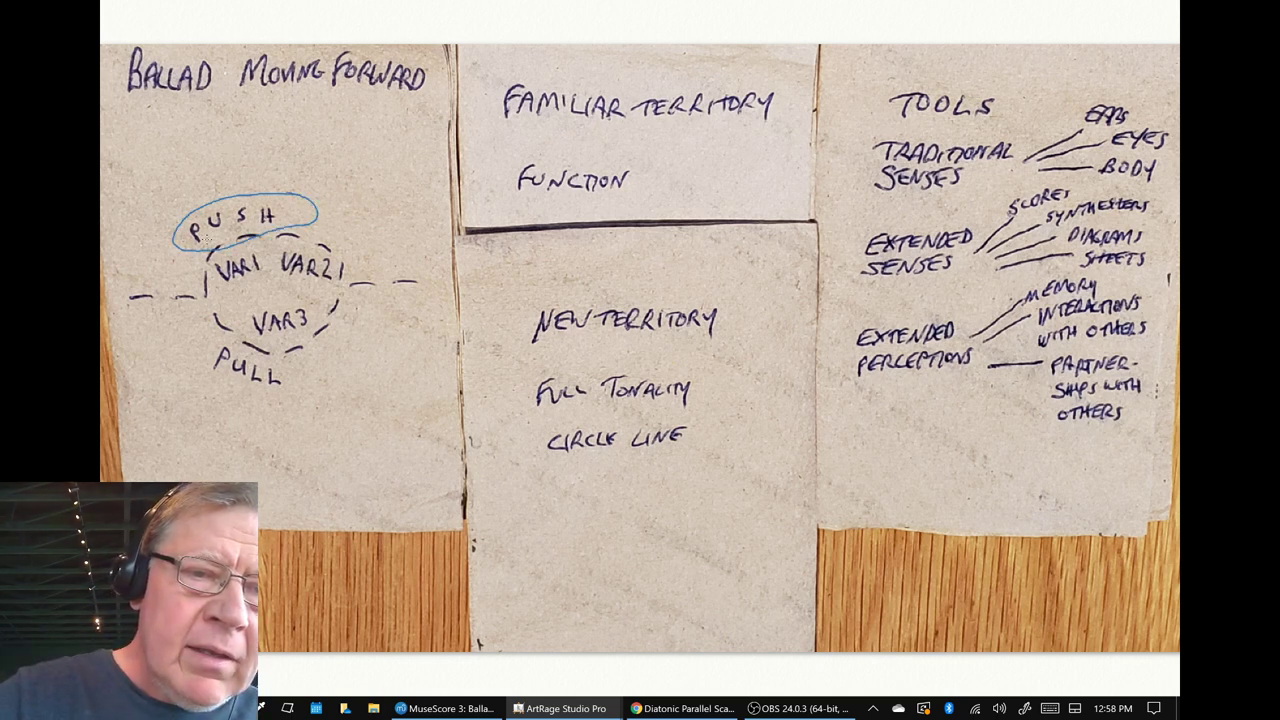
{"action": "mouse_move", "coordinate": [205, 236]}
{"action": "left_mouse_down"}
{"action": "mouse_move", "coordinate": [182, 258]}
{"action": "mouse_move", "coordinate": [174, 345]}
{"action": "mouse_move", "coordinate": [150, 326]}
{"action": "left_mouse_up"}
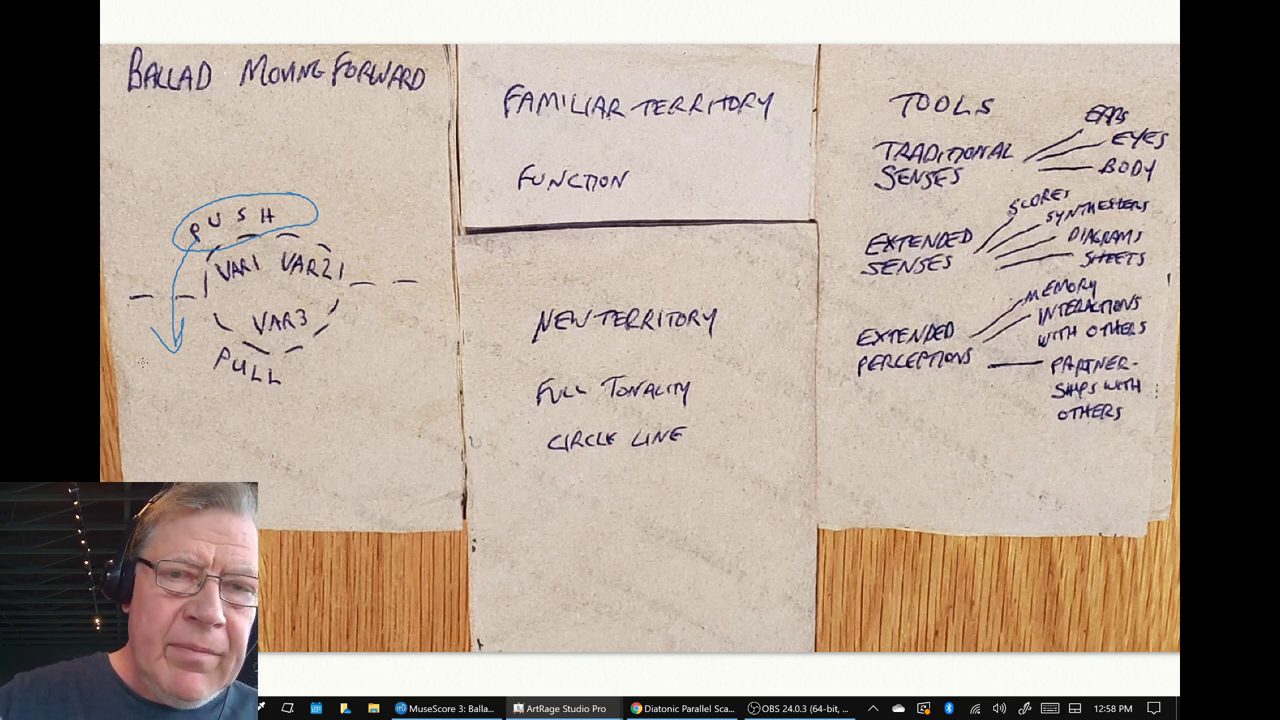
{"action": "mouse_move", "coordinate": [580, 294]}
{"action": "left_mouse_down"}
{"action": "mouse_move", "coordinate": [657, 358]}
{"action": "mouse_move", "coordinate": [580, 293]}
{"action": "left_mouse_up"}
{"action": "mouse_move", "coordinate": [496, 185]}
{"action": "left_mouse_down"}
{"action": "mouse_move", "coordinate": [505, 297]}
{"action": "mouse_move", "coordinate": [472, 291]}
{"action": "left_mouse_up"}
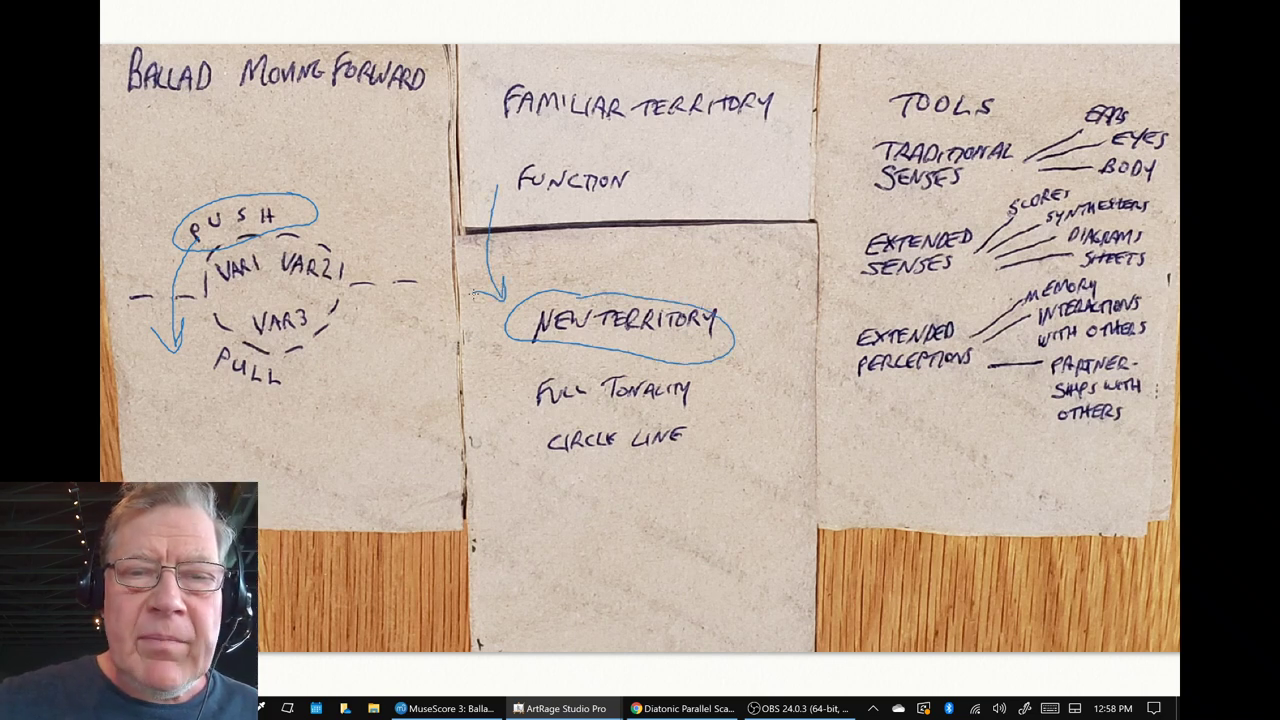
{"action": "mouse_move", "coordinate": [560, 78]}
{"action": "left_mouse_down"}
{"action": "mouse_move", "coordinate": [617, 145]}
{"action": "mouse_move", "coordinate": [760, 152]}
{"action": "mouse_move", "coordinate": [781, 106]}
{"action": "mouse_move", "coordinate": [690, 76]}
{"action": "mouse_move", "coordinate": [563, 80]}
{"action": "left_mouse_up"}
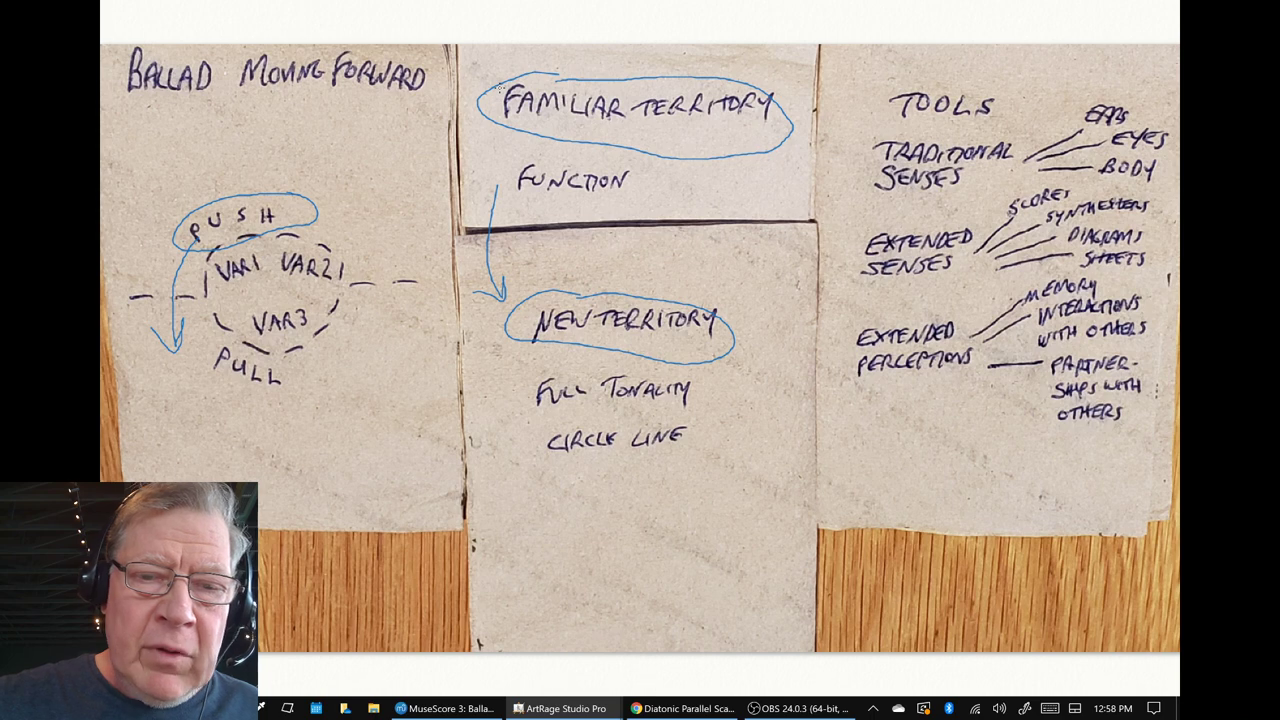
{"action": "key", "text": "Tab"}
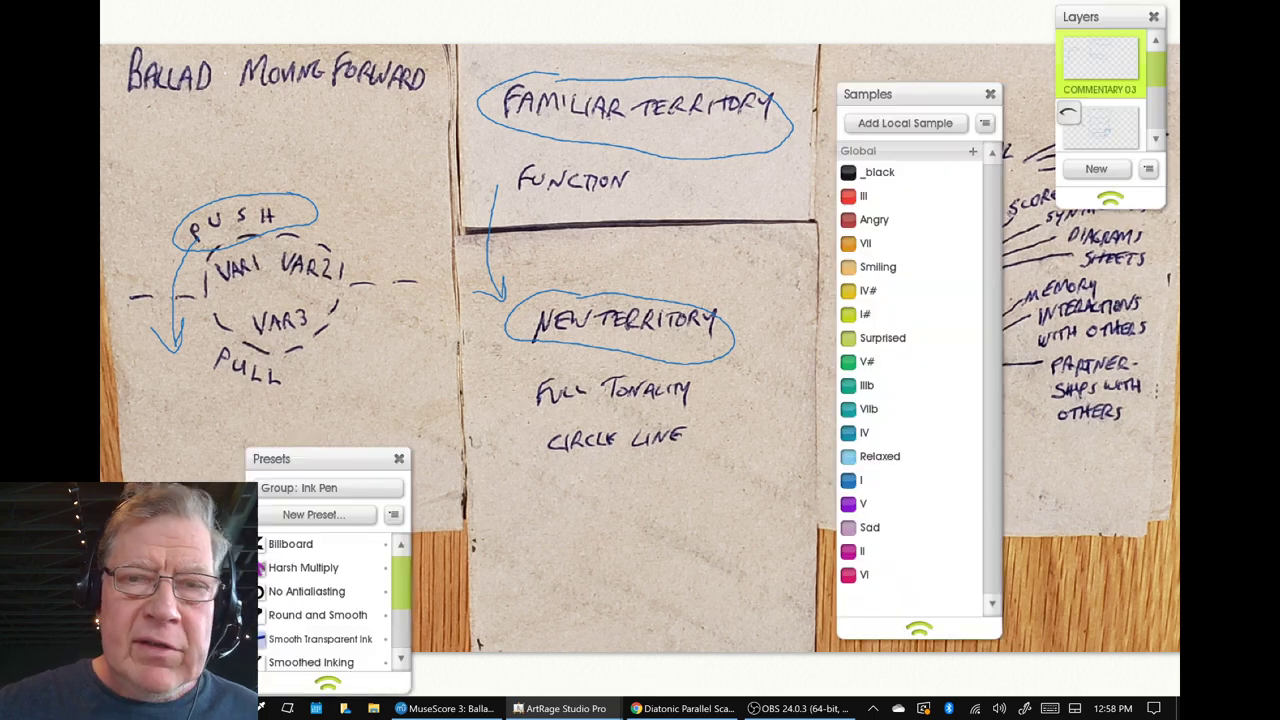
Clear the COMMENTARY 03 layer and show the red COMMENTARY 02 chord annotations in Clear Canvas mode.
{"action": "right_click", "coordinate": [1096, 70]}
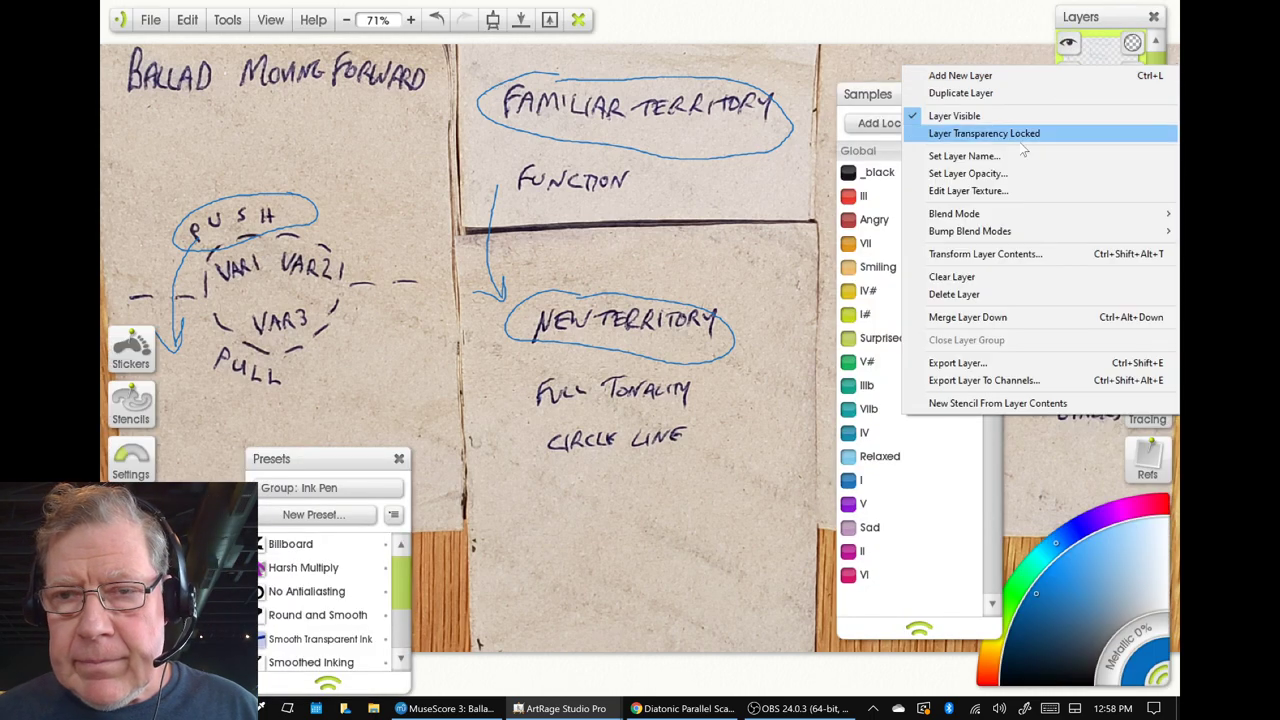
{"action": "left_click", "coordinate": [985, 284]}
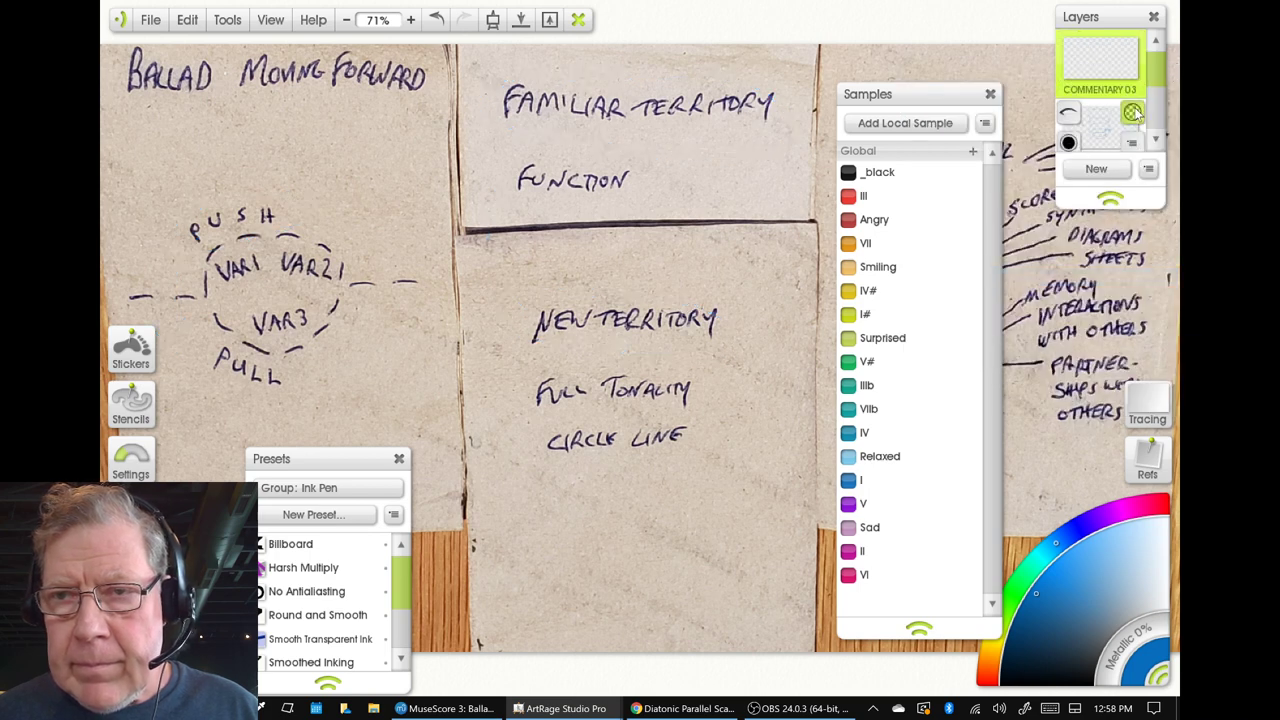
{"action": "scroll", "coordinate": [1096, 114], "scroll_direction": "down", "scroll_amount": 1}
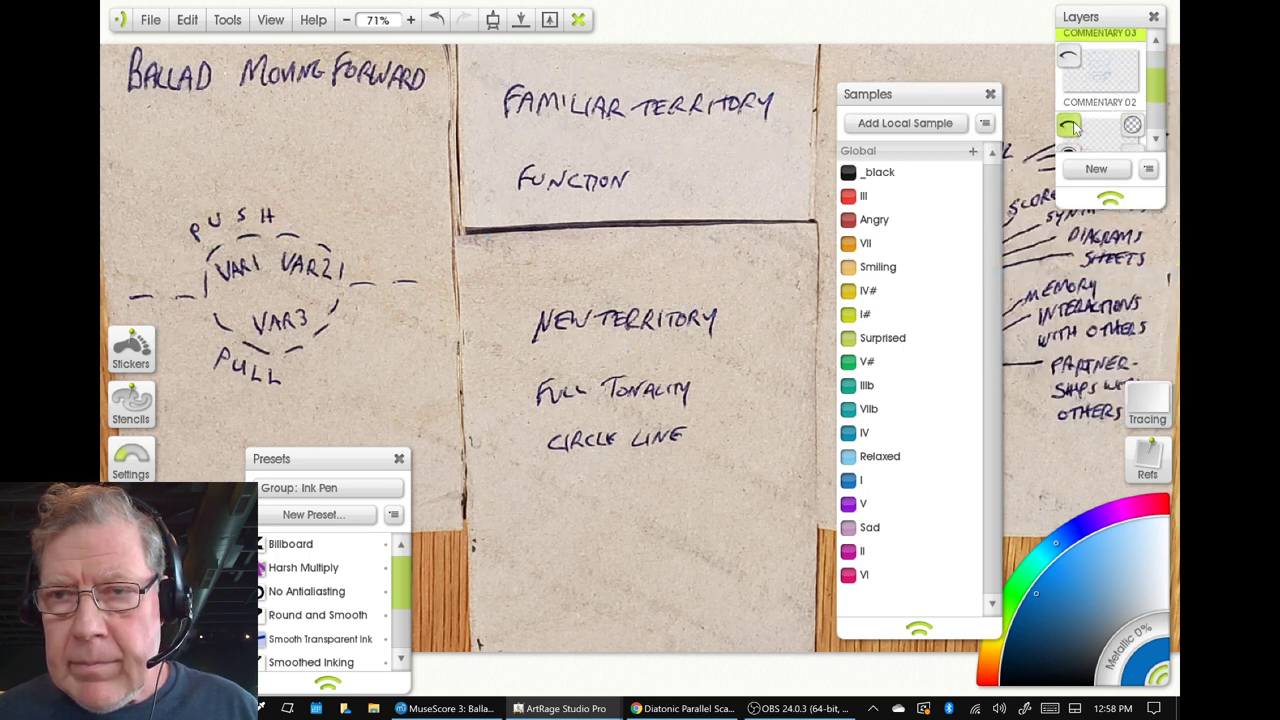
{"action": "left_click", "coordinate": [1068, 124]}
{"action": "key", "text": "Tab"}
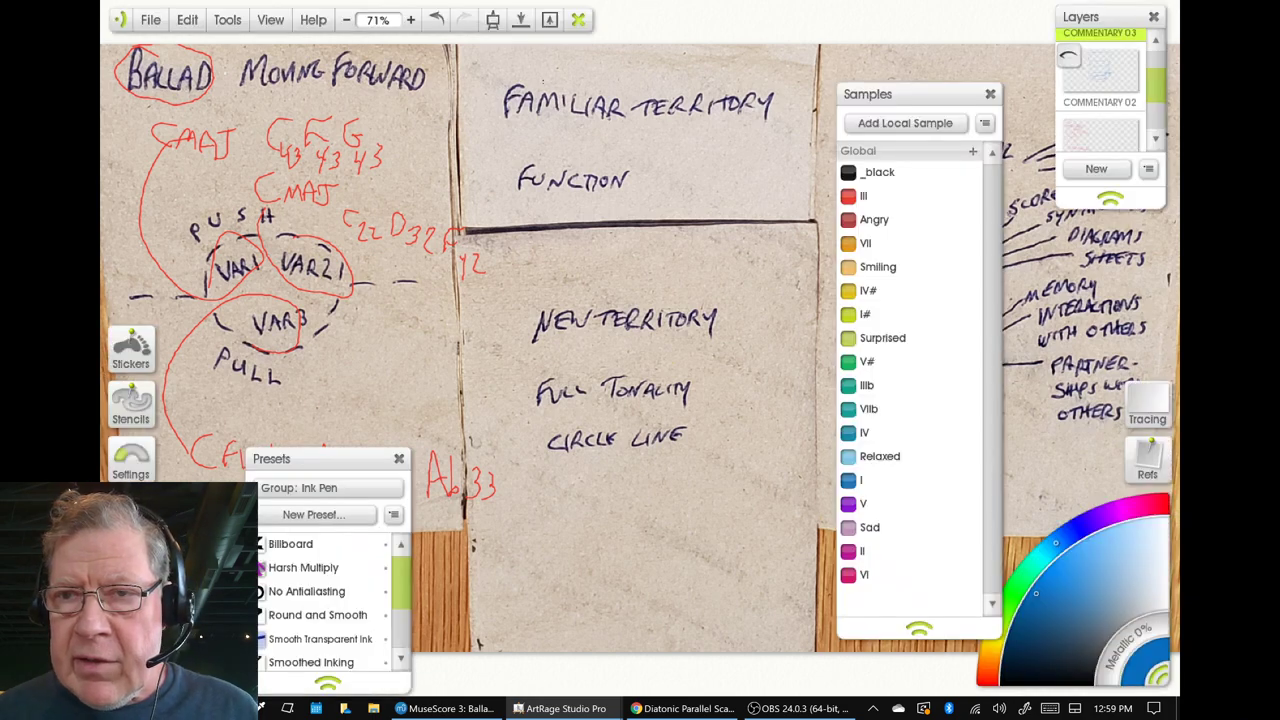
{"action": "left_click", "coordinate": [1069, 57]}
Hide all panels to view the blue commentary over the red chord notes.
{"action": "key", "text": "Tab"}
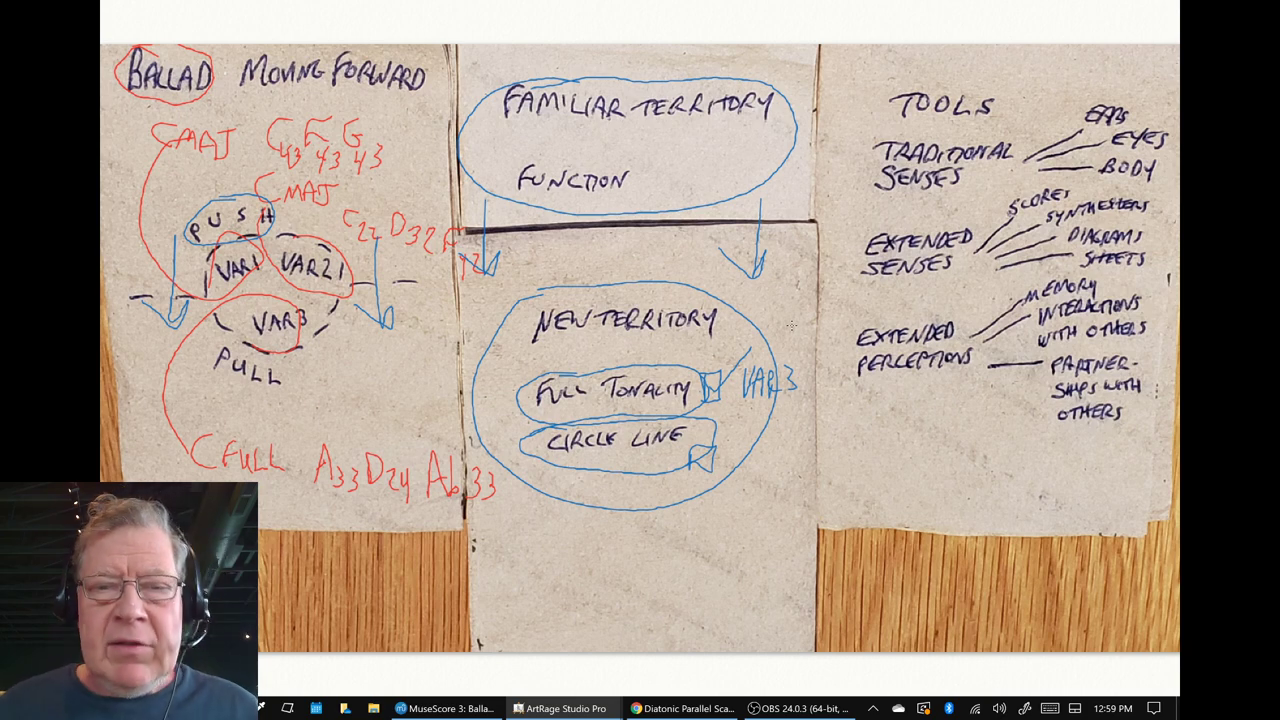
Switch back to MuseScore and scroll to the top of Ballad Variation 3.
{"action": "key", "text": "alt+Tab"}
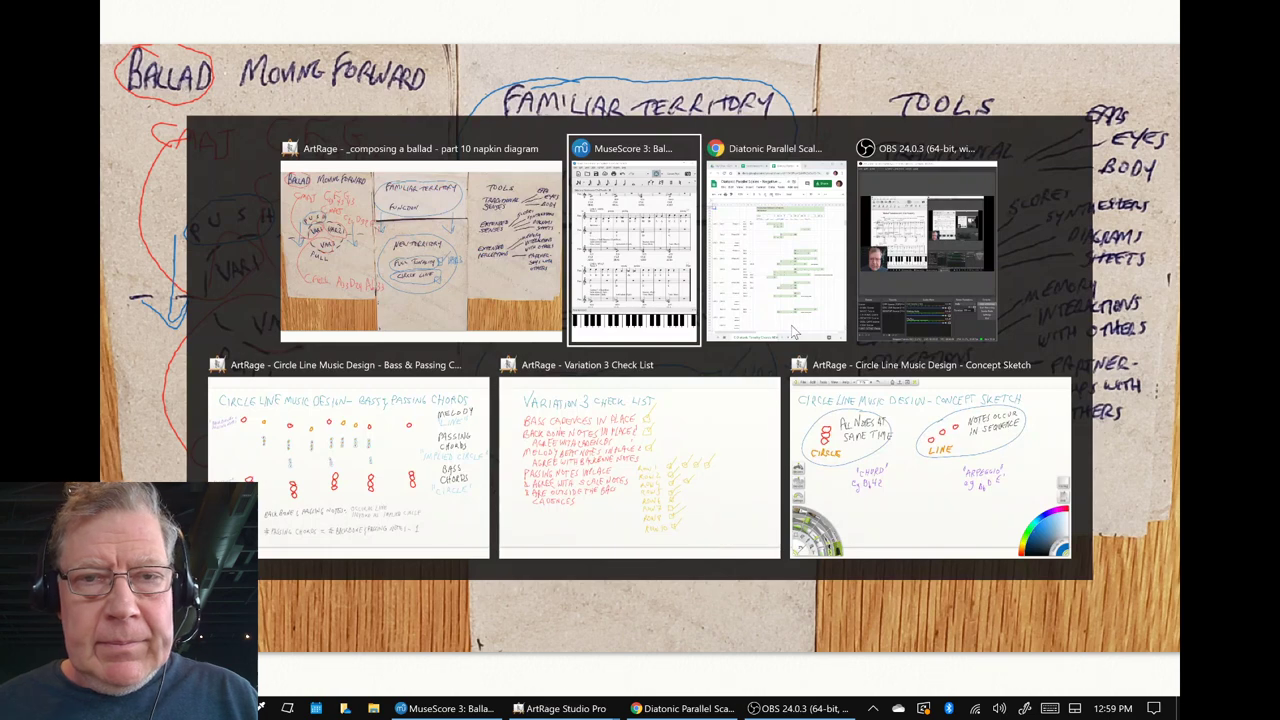
{"action": "key", "text": "alt+Tab"}
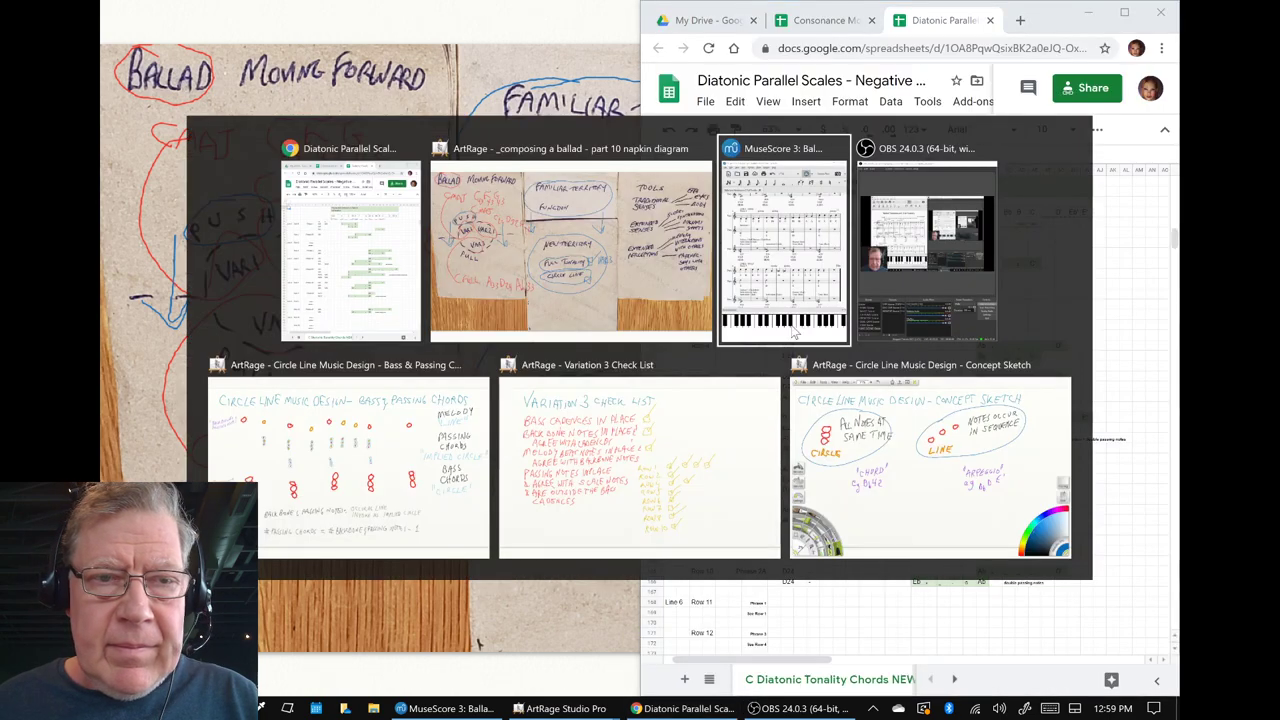
{"action": "left_click", "coordinate": [795, 333]}
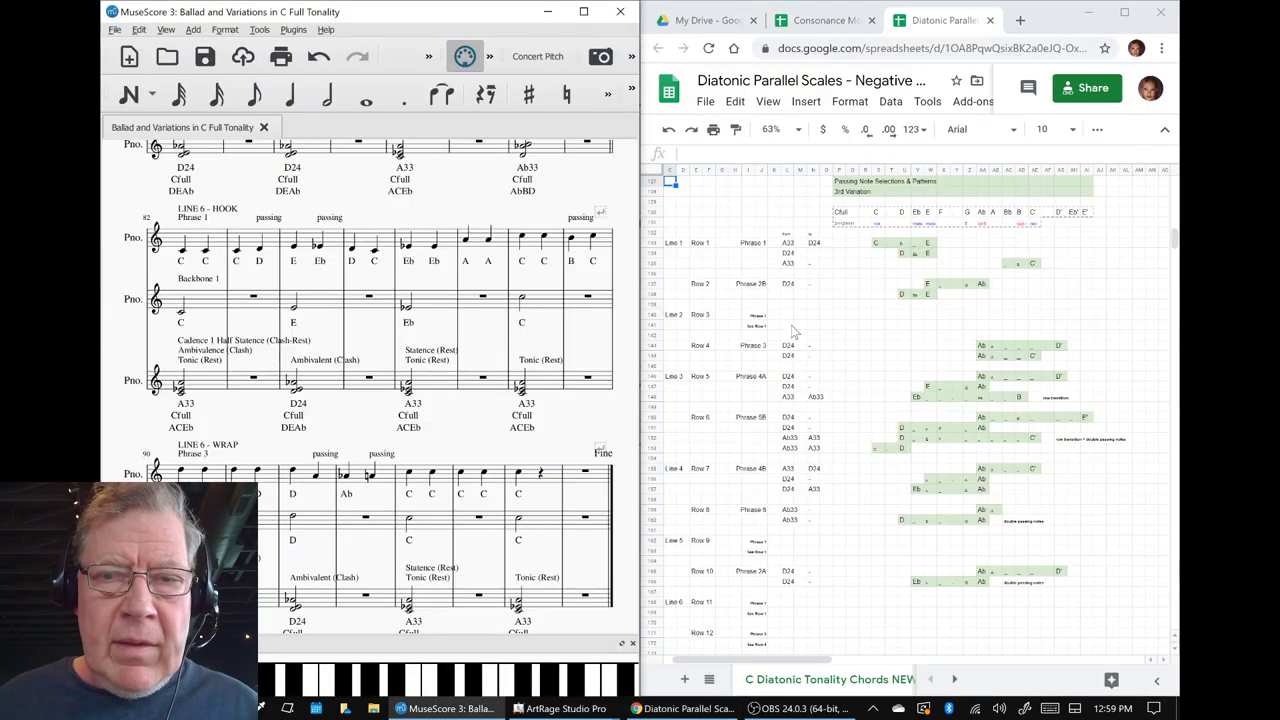
{"action": "scroll", "coordinate": [468, 283], "scroll_direction": "up", "scroll_amount": 10}
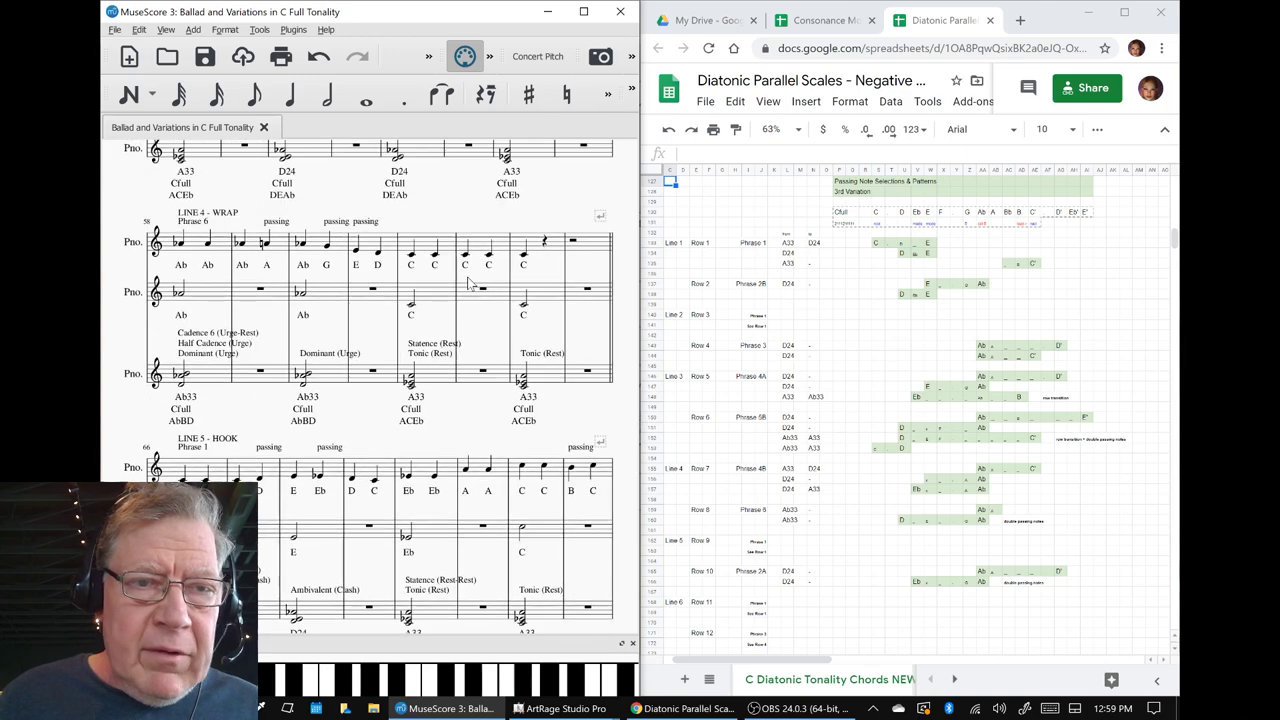
{"action": "scroll", "coordinate": [468, 283], "scroll_direction": "up", "scroll_amount": 6}
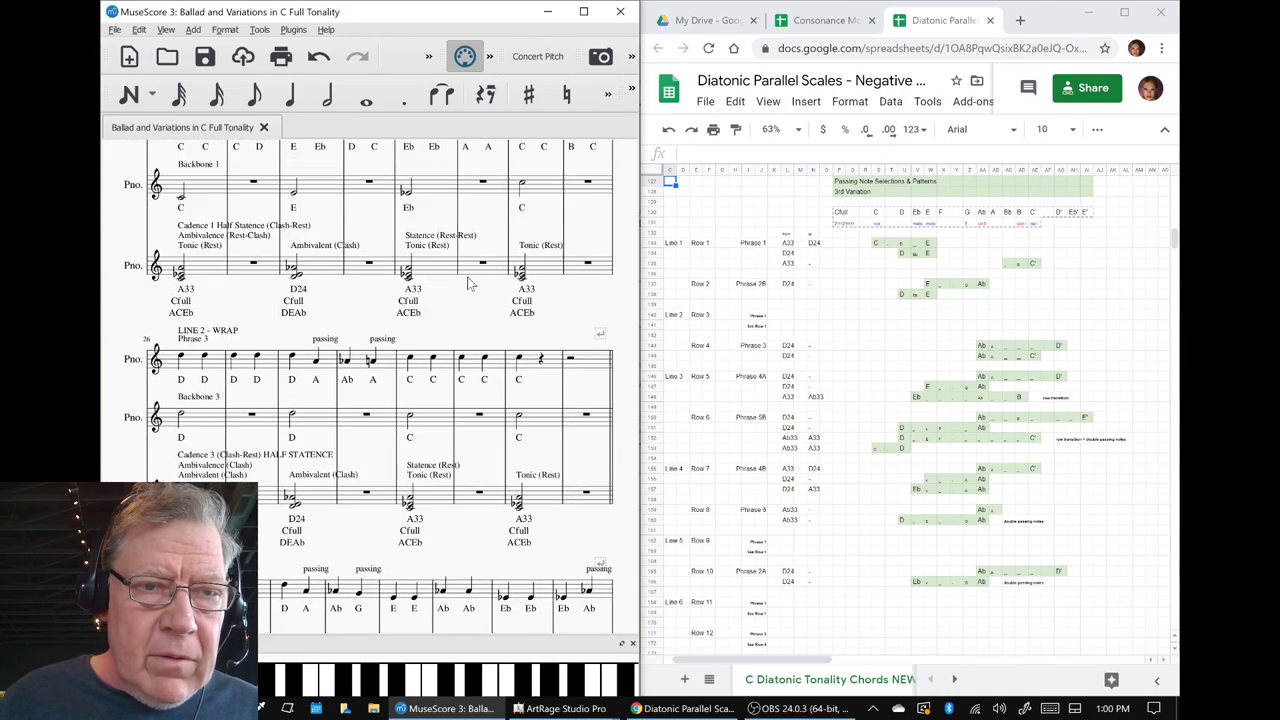
{"action": "scroll", "coordinate": [468, 283], "scroll_direction": "up", "scroll_amount": 4}
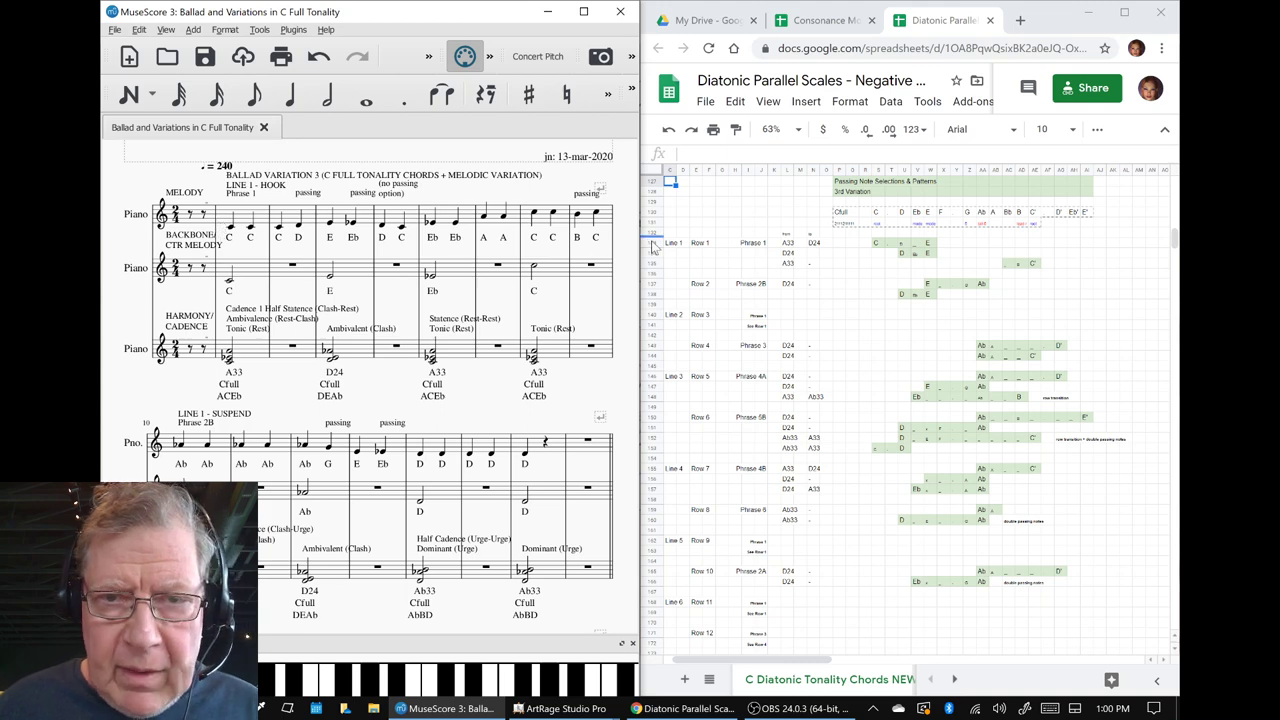
Compare Row 1's C passing note in the sheet with the melody notes in measures 2 and 3.
{"action": "left_click", "coordinate": [696, 247]}
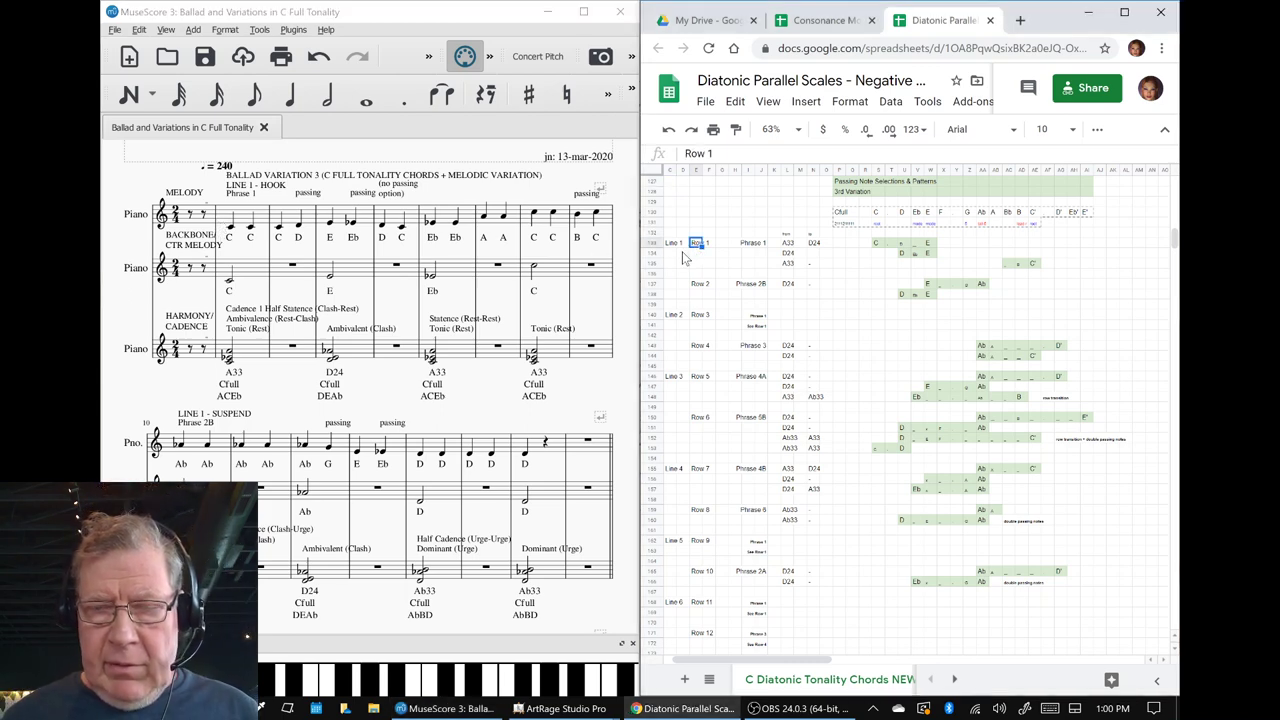
{"action": "left_click", "coordinate": [879, 246]}
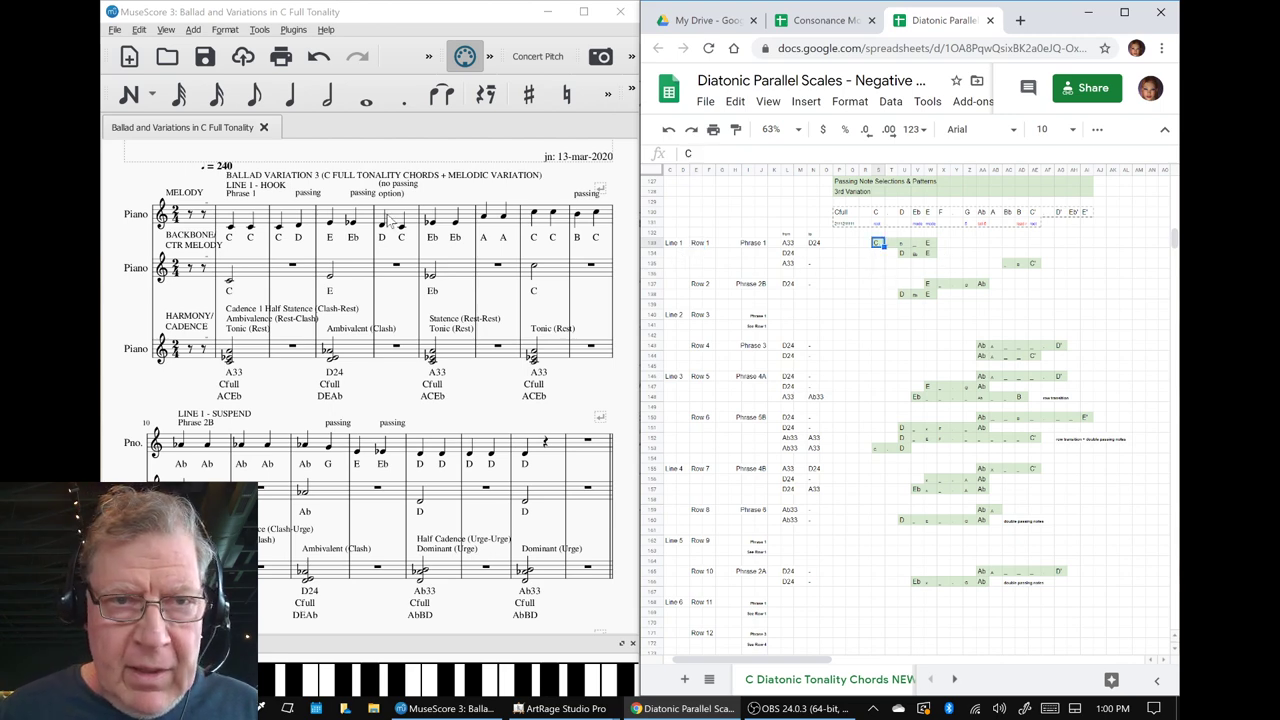
{"action": "left_click", "coordinate": [299, 223]}
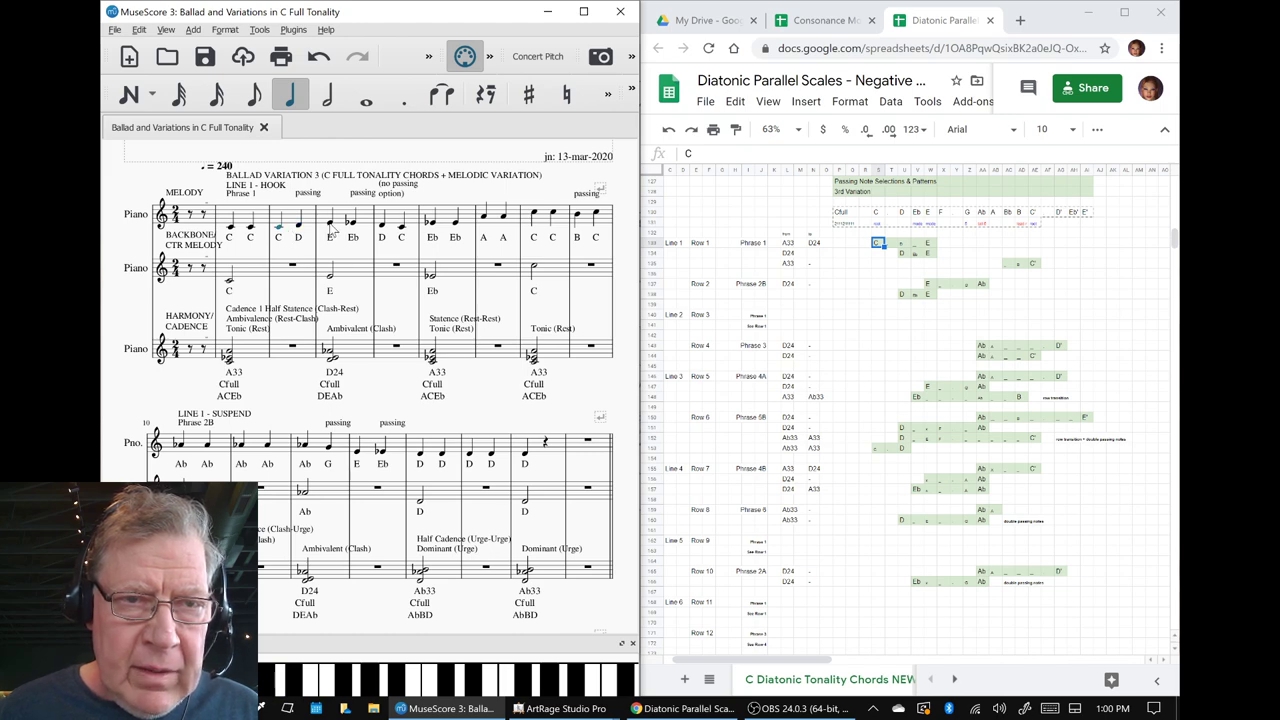
{"action": "left_click", "coordinate": [330, 222]}
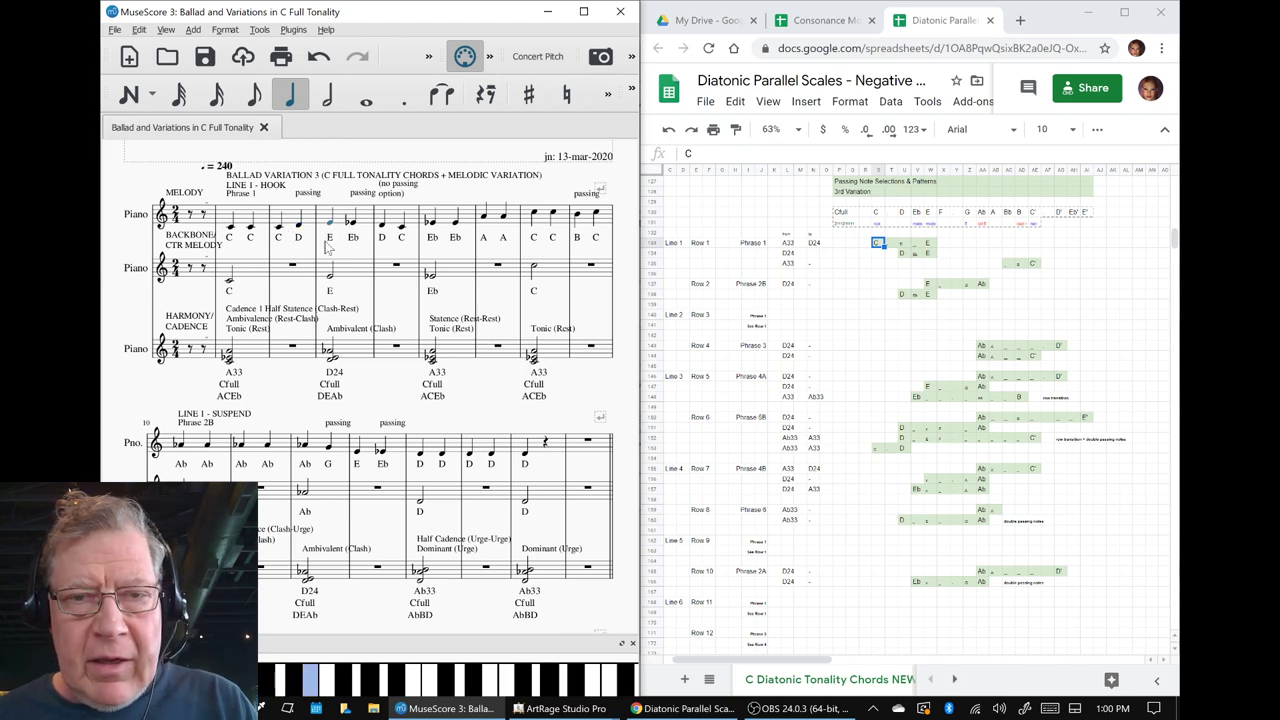
{"action": "key", "text": "alt+Tab"}
{"action": "key", "text": "alt+Tab"}
{"action": "key", "text": "alt+Tab"}
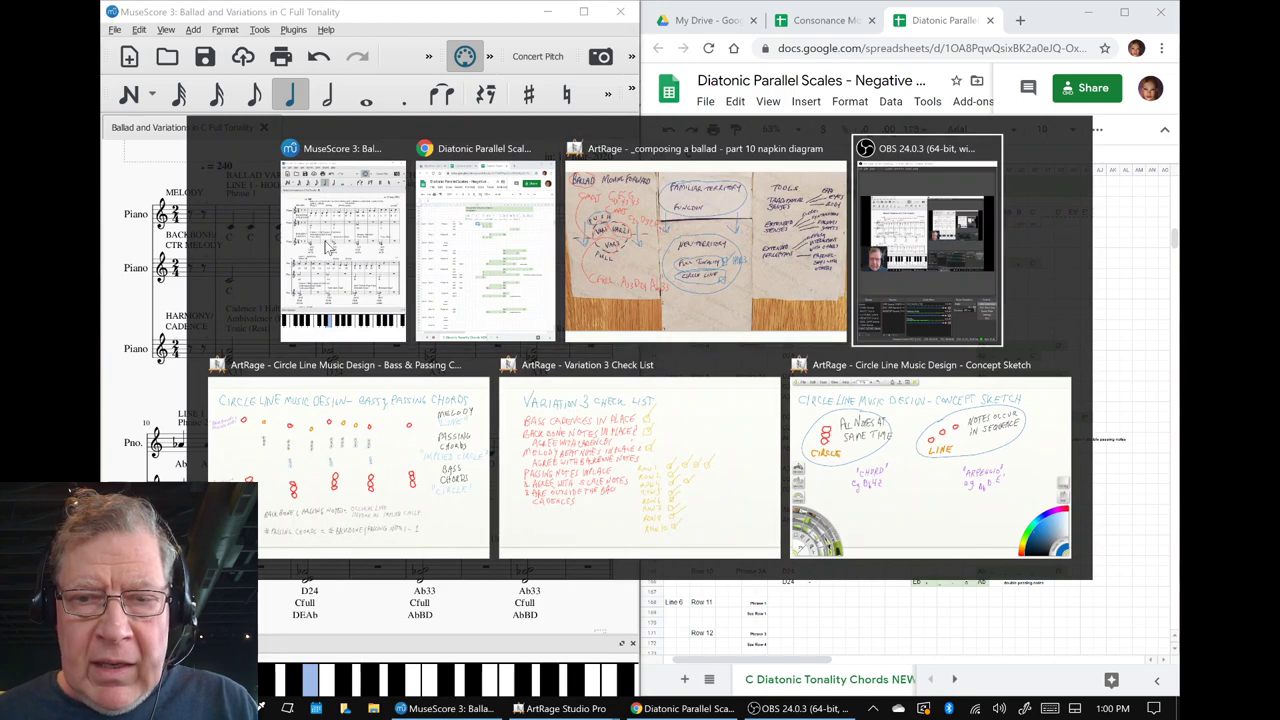
{"action": "key", "text": "alt+Tab"}
{"action": "key", "text": "alt+Tab"}
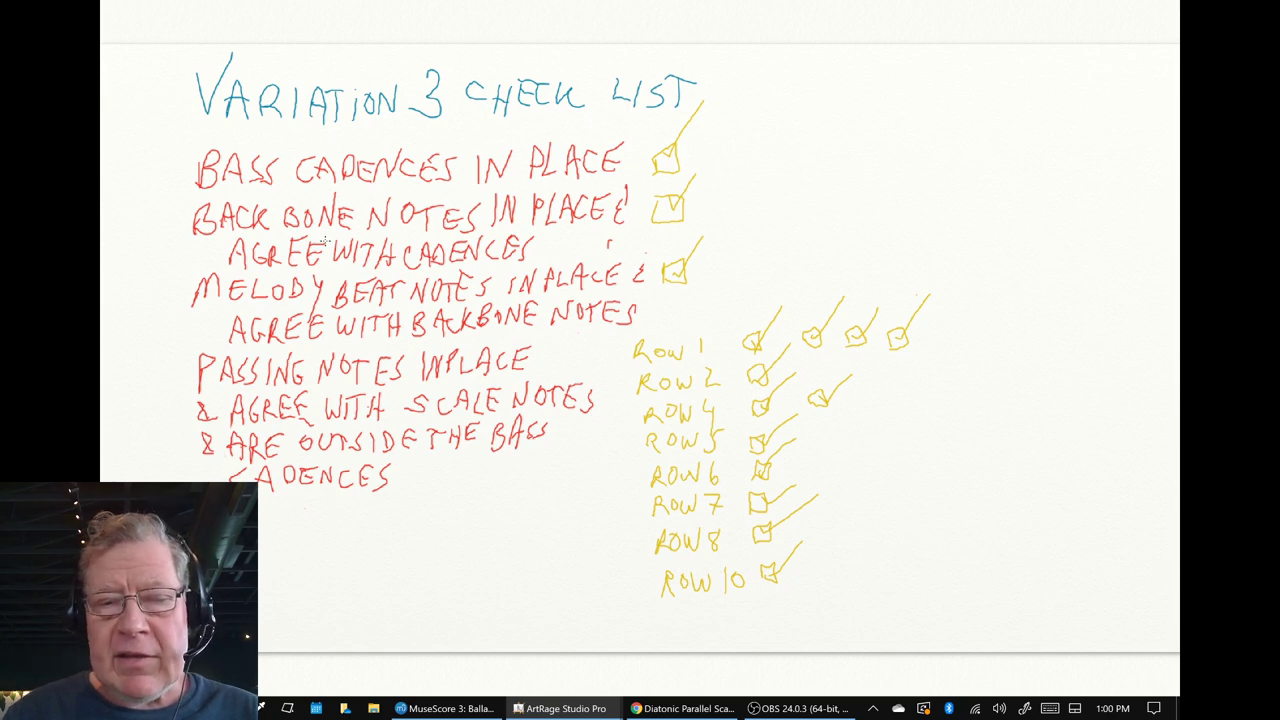
Switch to the Variation 3 Check List drawing with its ticked row checks.
{"action": "key", "text": "alt+Tab"}
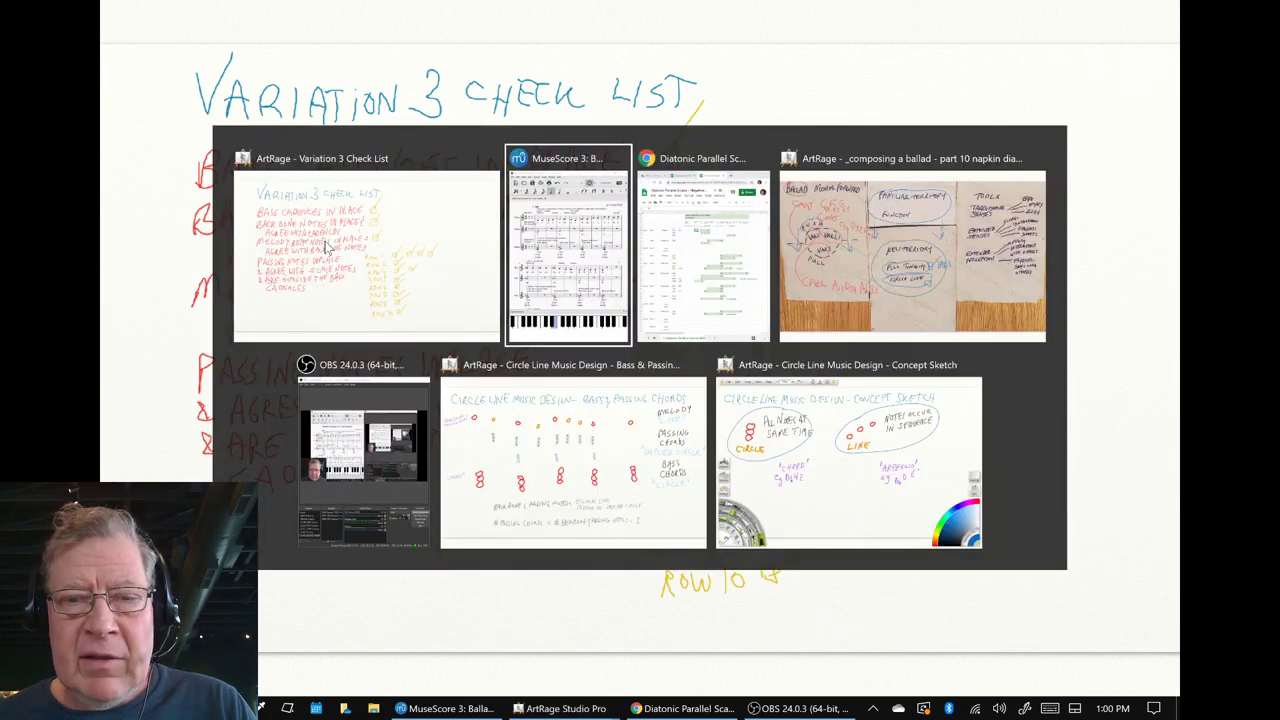
In the Concept Sketch, pick a saved ink sample and undo the blue outlines around CIRCLE and LINE.
{"action": "key", "text": "alt+Tab"}
{"action": "key", "text": "alt+Tab"}
{"action": "key", "text": "alt+Tab"}
{"action": "key", "text": "alt+Tab"}
{"action": "key", "text": "alt+Tab"}
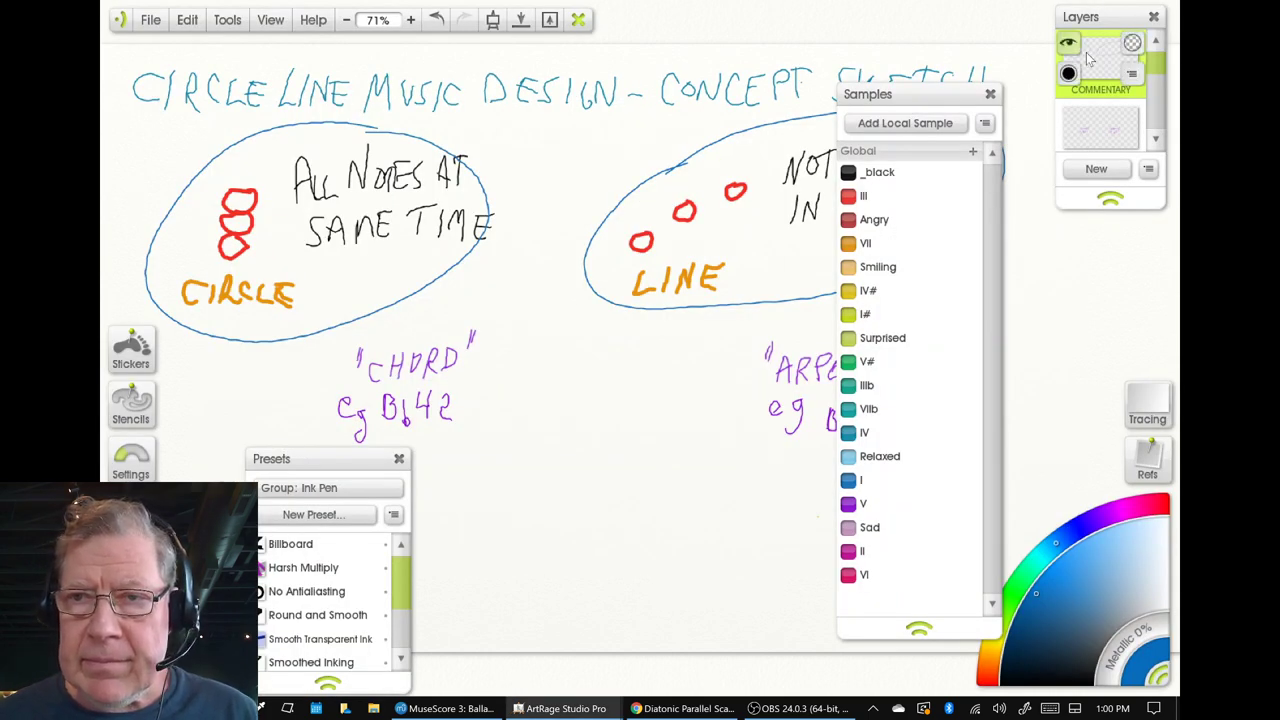
{"action": "left_click", "coordinate": [849, 441]}
{"action": "key", "text": "Tab"}
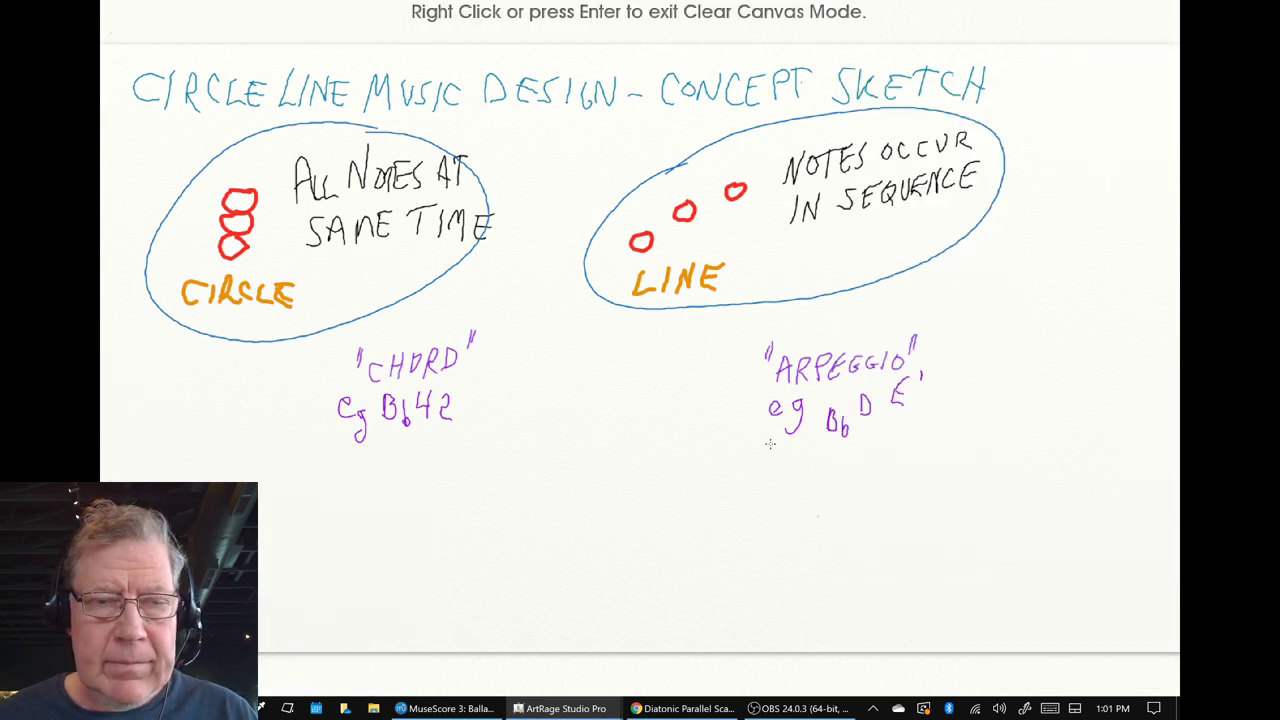
{"action": "key", "text": "ctrl+z"}
{"action": "key", "text": "ctrl+z"}
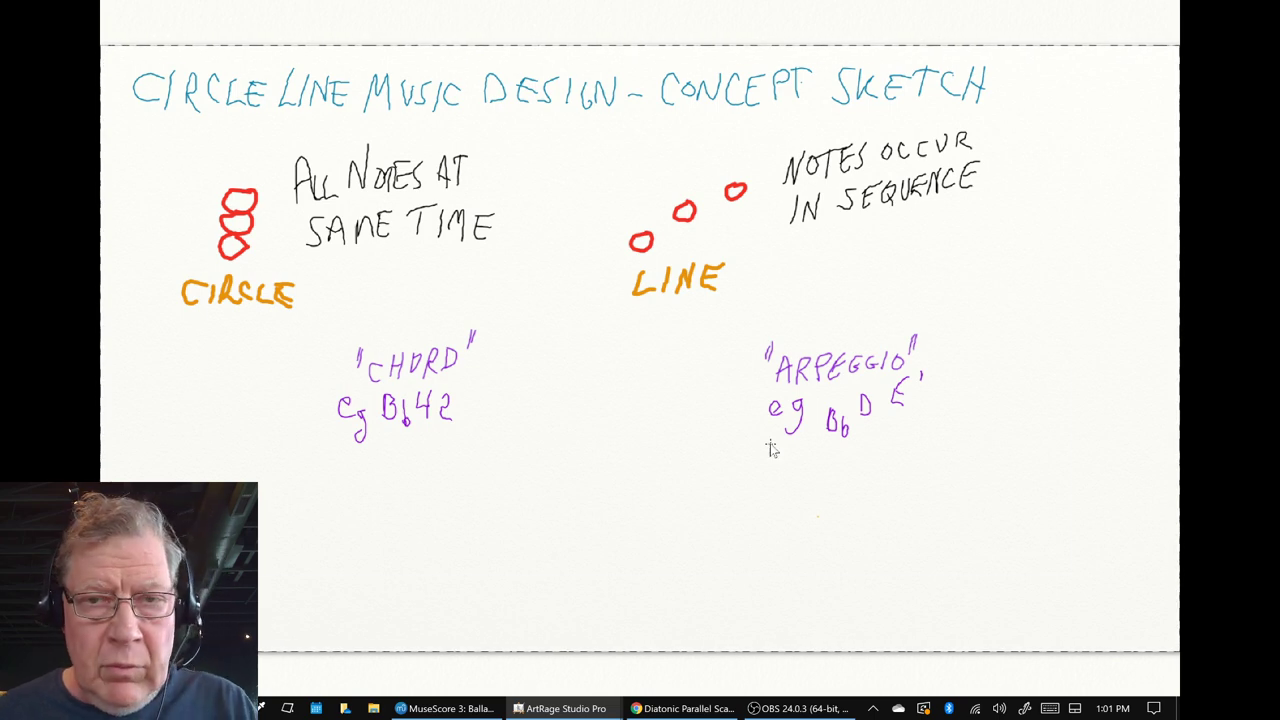
{"action": "key", "text": "alt+Tab"}
{"action": "key", "text": "alt+Tab"}
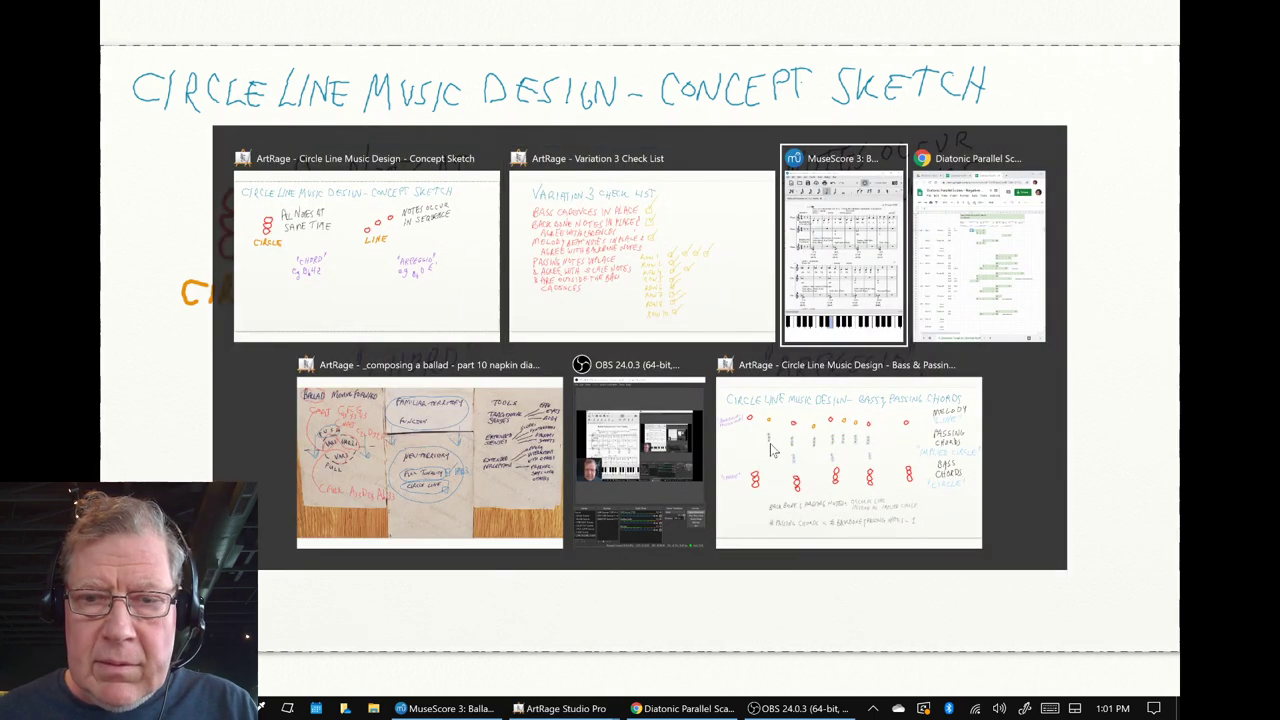
{"action": "key", "text": "alt+Tab"}
{"action": "key", "text": "alt+Tab"}
{"action": "key", "text": "alt+Tab"}
{"action": "key", "text": "alt+Tab"}
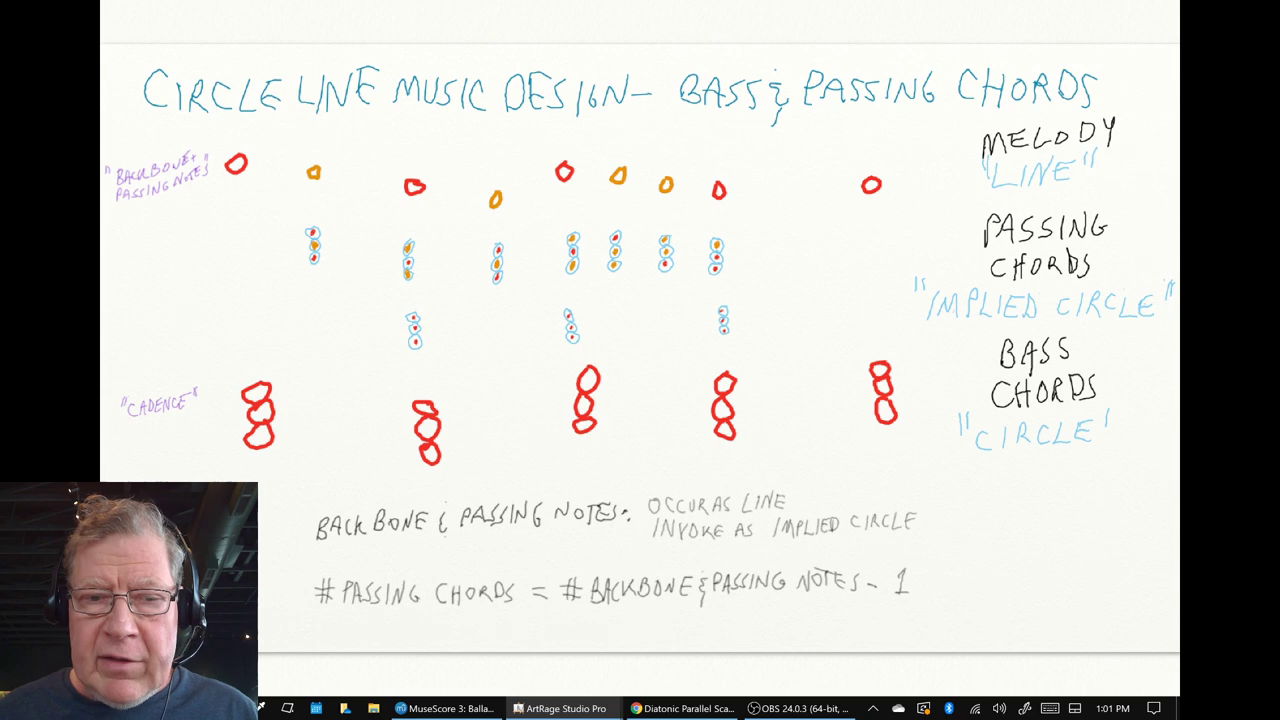
Pick the blue ink sample, loop the five chord columns in blue, then undo the loops.
{"action": "key", "text": "Tab"}
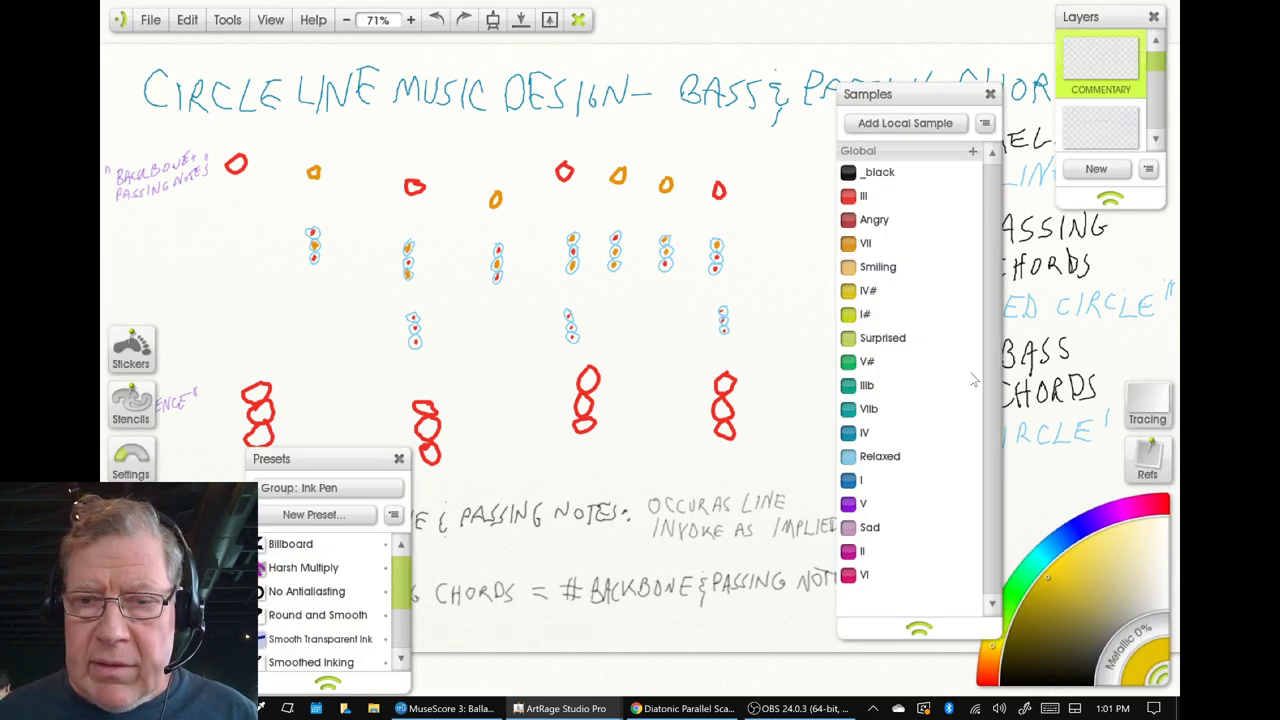
{"action": "left_click", "coordinate": [849, 482]}
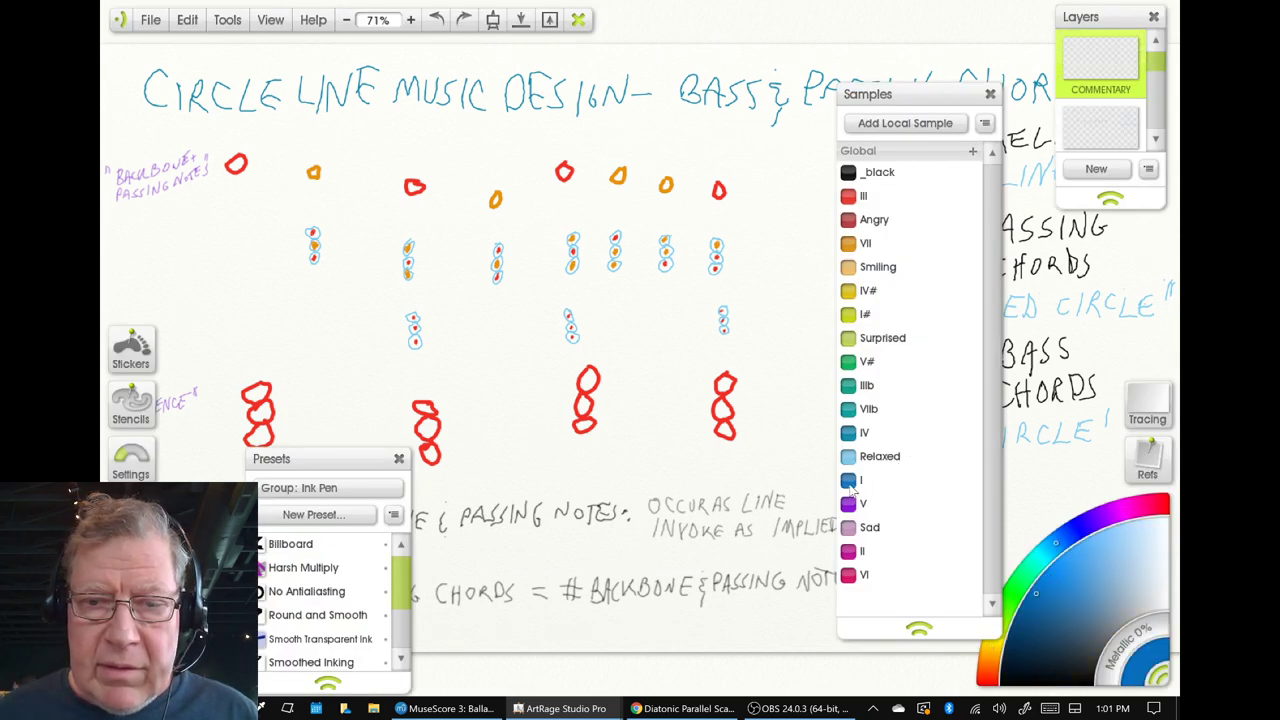
{"action": "key", "text": "Tab"}
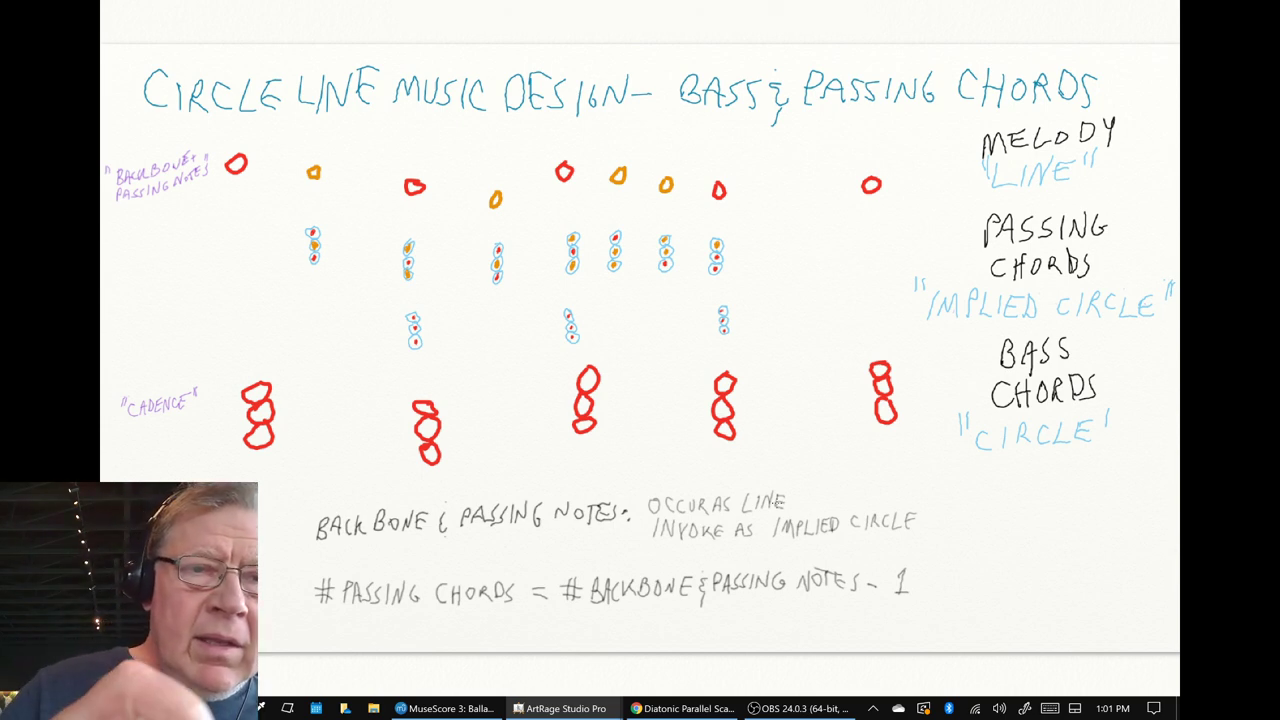
{"action": "mouse_move", "coordinate": [206, 146]}
{"action": "left_mouse_down"}
{"action": "mouse_move", "coordinate": [203, 448]}
{"action": "mouse_move", "coordinate": [292, 318]}
{"action": "mouse_move", "coordinate": [236, 128]}
{"action": "mouse_move", "coordinate": [206, 146]}
{"action": "left_mouse_up"}
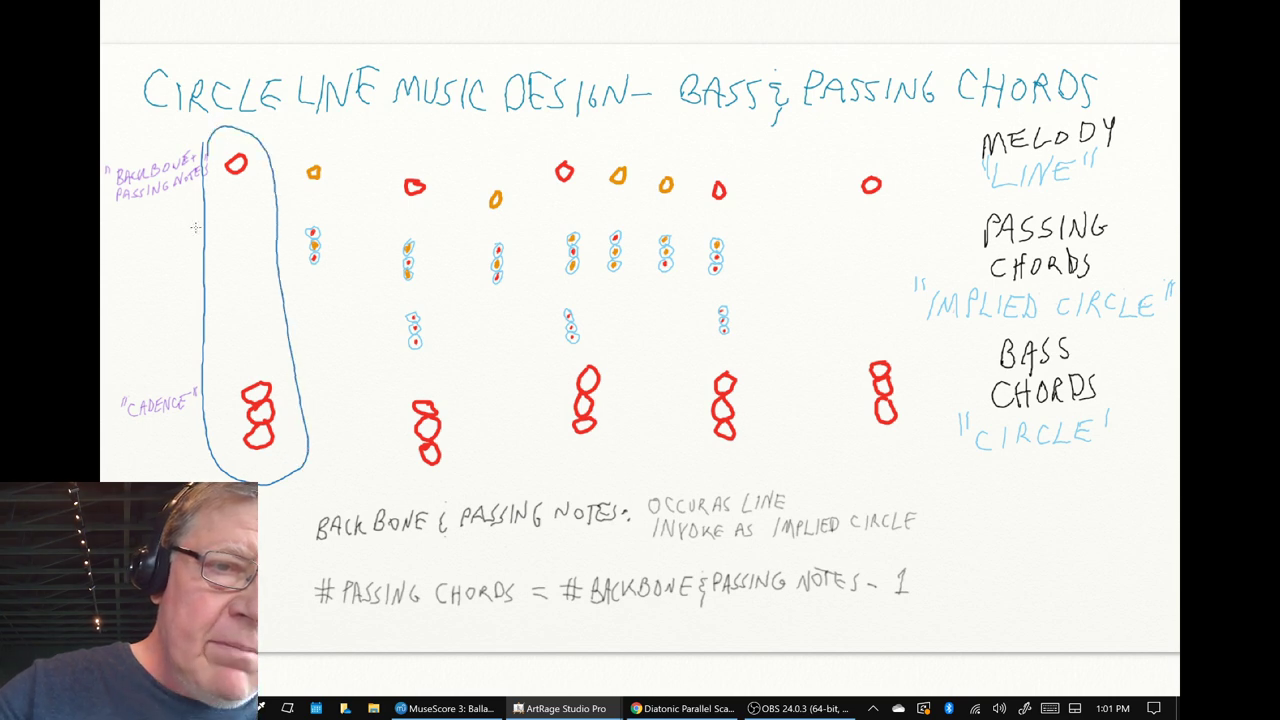
{"action": "mouse_move", "coordinate": [372, 152]}
{"action": "left_mouse_down"}
{"action": "mouse_move", "coordinate": [355, 397]}
{"action": "mouse_move", "coordinate": [408, 502]}
{"action": "mouse_move", "coordinate": [466, 486]}
{"action": "mouse_move", "coordinate": [474, 377]}
{"action": "mouse_move", "coordinate": [454, 209]}
{"action": "mouse_move", "coordinate": [372, 155]}
{"action": "left_mouse_up"}
{"action": "mouse_move", "coordinate": [548, 140]}
{"action": "left_mouse_down"}
{"action": "mouse_move", "coordinate": [522, 305]}
{"action": "mouse_move", "coordinate": [612, 428]}
{"action": "mouse_move", "coordinate": [590, 136]}
{"action": "mouse_move", "coordinate": [545, 142]}
{"action": "left_mouse_up"}
{"action": "mouse_move", "coordinate": [704, 132]}
{"action": "left_mouse_down"}
{"action": "mouse_move", "coordinate": [682, 424]}
{"action": "mouse_move", "coordinate": [759, 432]}
{"action": "mouse_move", "coordinate": [763, 203]}
{"action": "mouse_move", "coordinate": [704, 130]}
{"action": "left_mouse_up"}
{"action": "mouse_move", "coordinate": [843, 150]}
{"action": "left_mouse_down"}
{"action": "mouse_move", "coordinate": [836, 278]}
{"action": "mouse_move", "coordinate": [857, 490]}
{"action": "left_mouse_up"}
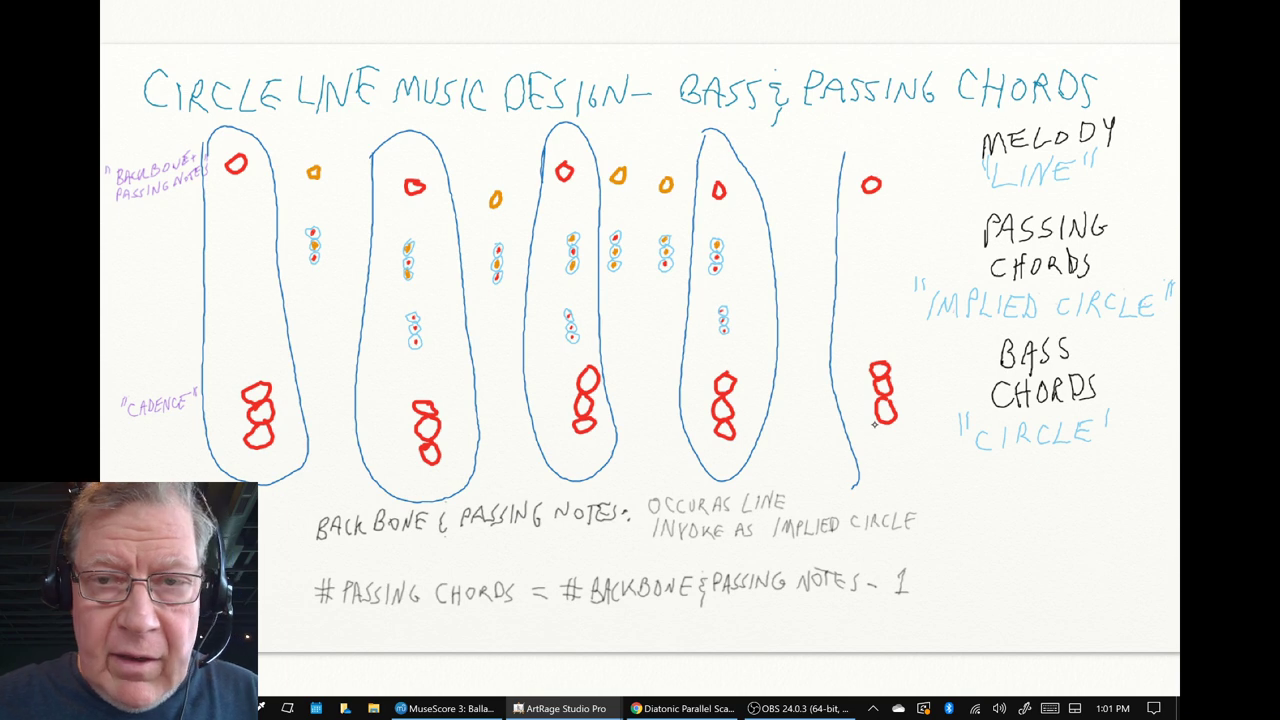
{"action": "key", "text": "ctrl+z"}
{"action": "mouse_move", "coordinate": [853, 174]}
{"action": "left_mouse_down"}
{"action": "mouse_move", "coordinate": [835, 383]}
{"action": "mouse_move", "coordinate": [902, 441]}
{"action": "mouse_move", "coordinate": [922, 287]}
{"action": "mouse_move", "coordinate": [846, 177]}
{"action": "left_mouse_up"}
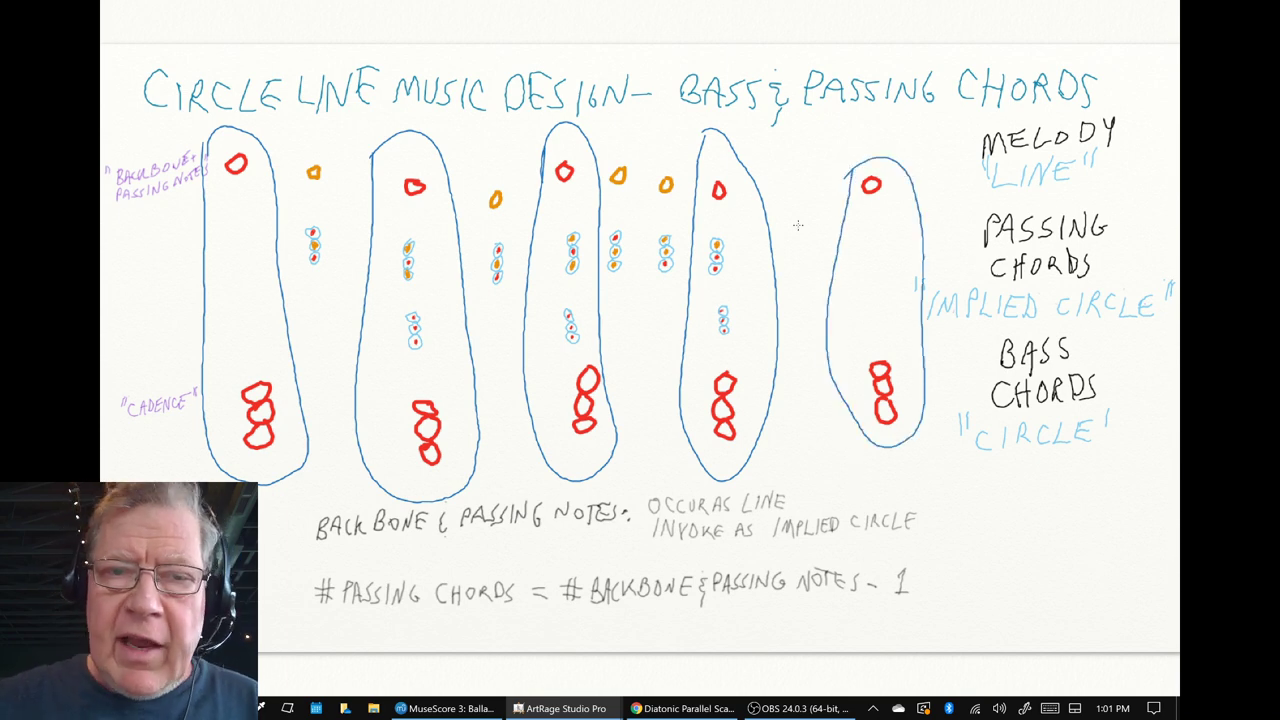
{"action": "key", "text": "ctrl+z"}
{"action": "key", "text": "ctrl+z"}
{"action": "key", "text": "ctrl+z"}
{"action": "key", "text": "ctrl+z"}
{"action": "key", "text": "ctrl+z"}
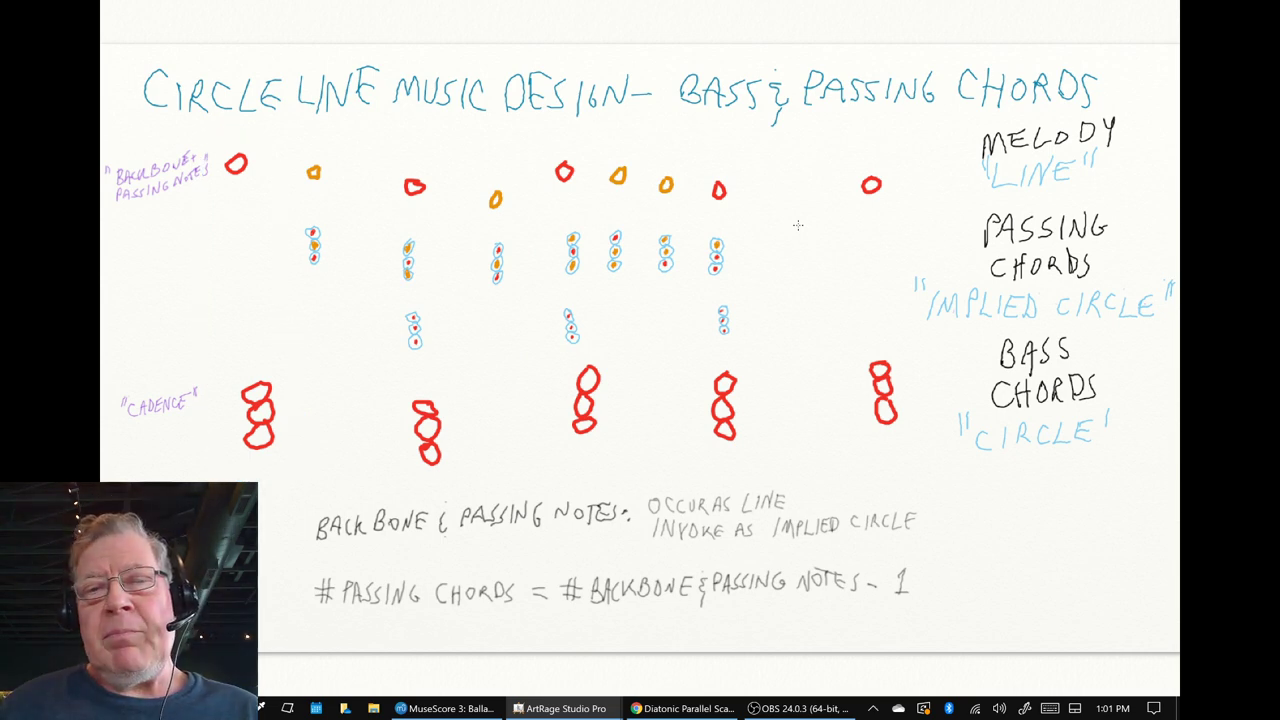
Circle the orange passing notes and enclose the passing columns in ovals, then undo them all.
{"action": "mouse_move", "coordinate": [334, 160]}
{"action": "left_mouse_down"}
{"action": "mouse_move", "coordinate": [292, 177]}
{"action": "mouse_move", "coordinate": [330, 158]}
{"action": "left_mouse_up"}
{"action": "mouse_move", "coordinate": [486, 184]}
{"action": "left_mouse_down"}
{"action": "mouse_move", "coordinate": [480, 214]}
{"action": "mouse_move", "coordinate": [520, 197]}
{"action": "left_mouse_up"}
{"action": "mouse_move", "coordinate": [618, 150]}
{"action": "left_mouse_down"}
{"action": "mouse_move", "coordinate": [606, 204]}
{"action": "mouse_move", "coordinate": [630, 152]}
{"action": "mouse_move", "coordinate": [672, 150]}
{"action": "left_mouse_up"}
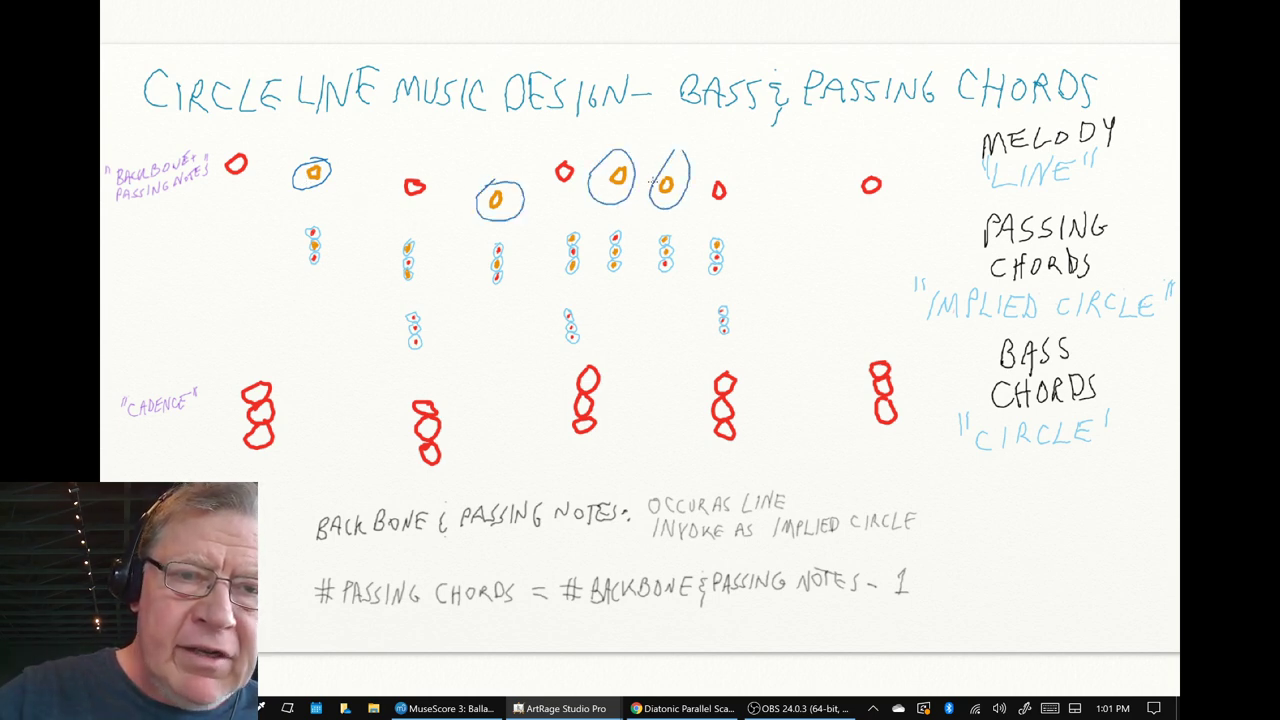
{"action": "mouse_move", "coordinate": [296, 150]}
{"action": "left_mouse_down"}
{"action": "mouse_move", "coordinate": [290, 284]}
{"action": "mouse_move", "coordinate": [356, 282]}
{"action": "mouse_move", "coordinate": [296, 146]}
{"action": "left_mouse_up"}
{"action": "mouse_move", "coordinate": [453, 162]}
{"action": "left_mouse_down"}
{"action": "mouse_move", "coordinate": [516, 450]}
{"action": "mouse_move", "coordinate": [460, 162]}
{"action": "left_mouse_up"}
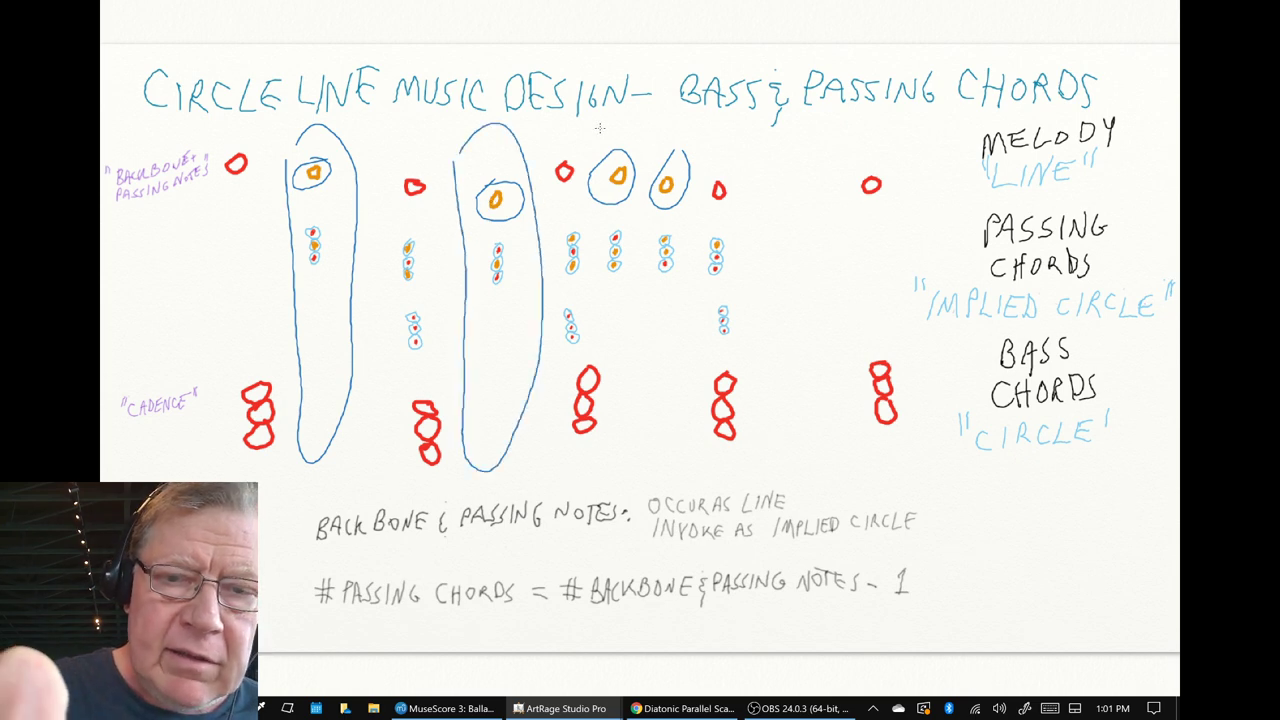
{"action": "mouse_move", "coordinate": [600, 128]}
{"action": "left_mouse_down"}
{"action": "mouse_move", "coordinate": [612, 478]}
{"action": "mouse_move", "coordinate": [656, 128]}
{"action": "mouse_move", "coordinate": [706, 304]}
{"action": "mouse_move", "coordinate": [655, 460]}
{"action": "left_mouse_up"}
{"action": "left_click_drag", "start_coordinate": [319, 413], "coordinate": [343, 376]}
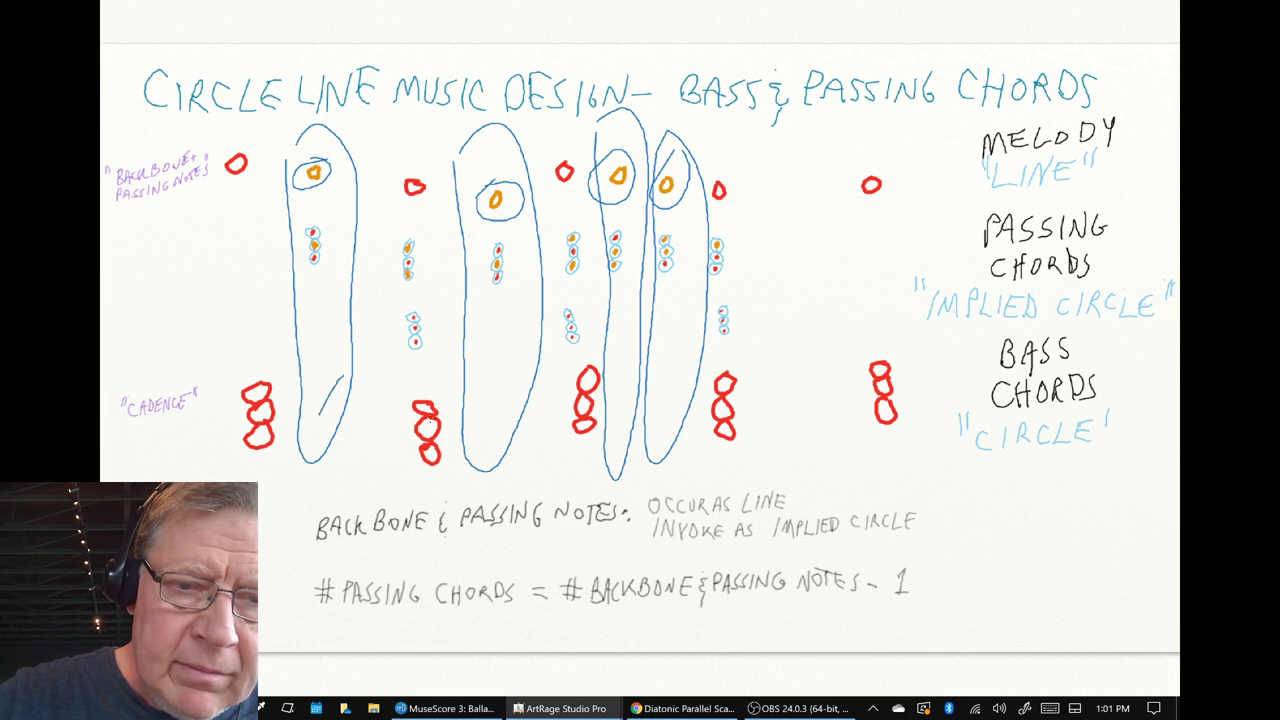
{"action": "left_click_drag", "start_coordinate": [474, 421], "coordinate": [516, 377]}
{"action": "left_click_drag", "start_coordinate": [606, 420], "coordinate": [638, 385]}
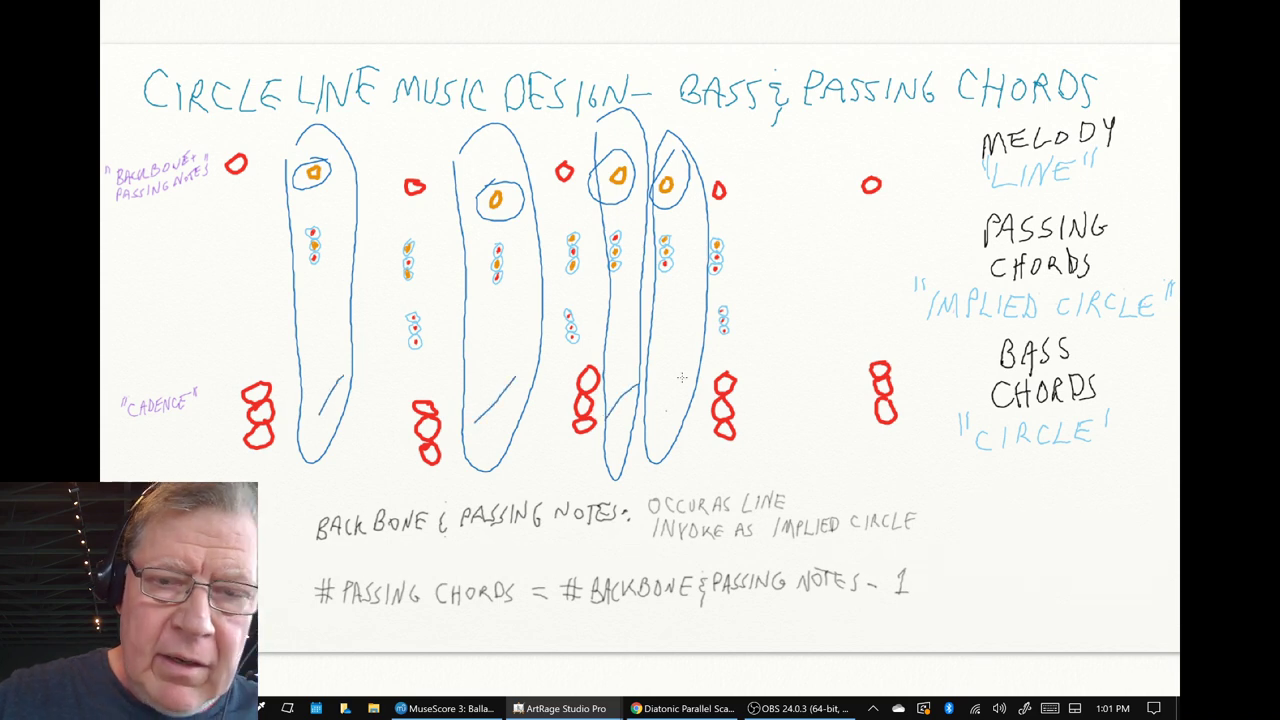
{"action": "key", "text": "ctrl+z"}
{"action": "key", "text": "ctrl+z"}
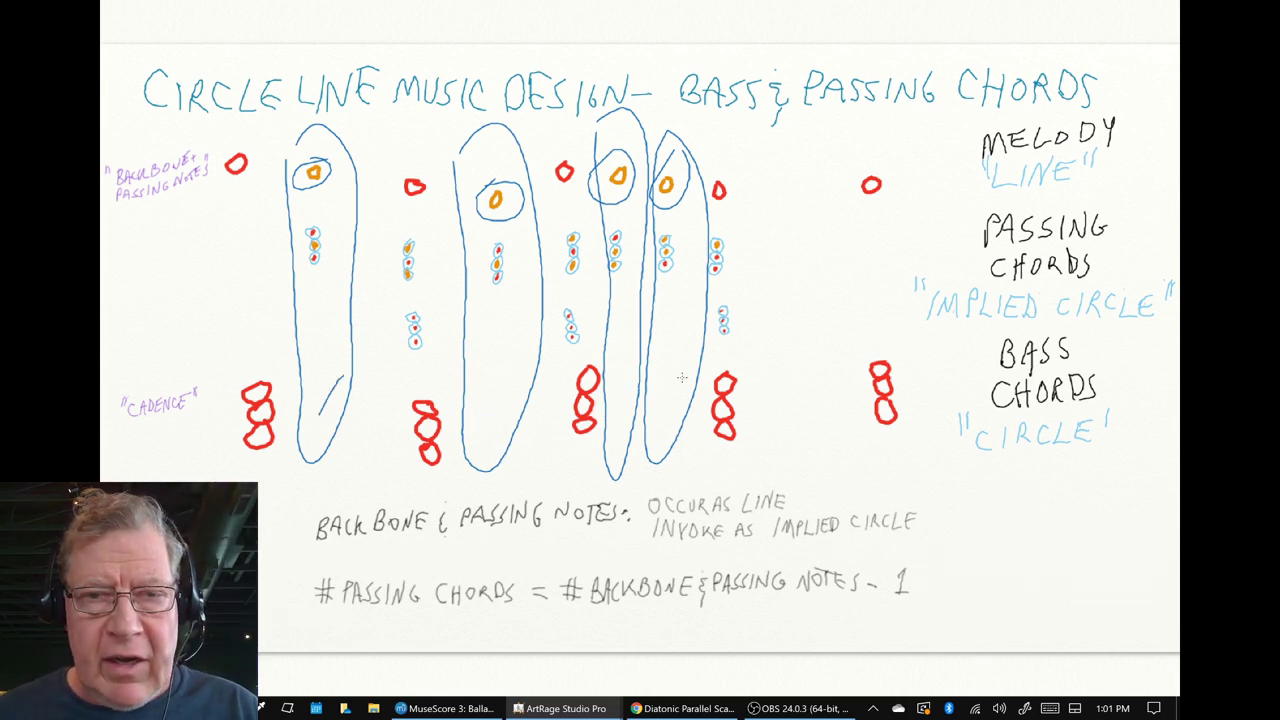
{"action": "key", "text": "ctrl+z"}
{"action": "key", "text": "ctrl+z"}
{"action": "key", "text": "ctrl+z"}
{"action": "key", "text": "ctrl+z"}
{"action": "key", "text": "ctrl+z"}
{"action": "key", "text": "ctrl+z"}
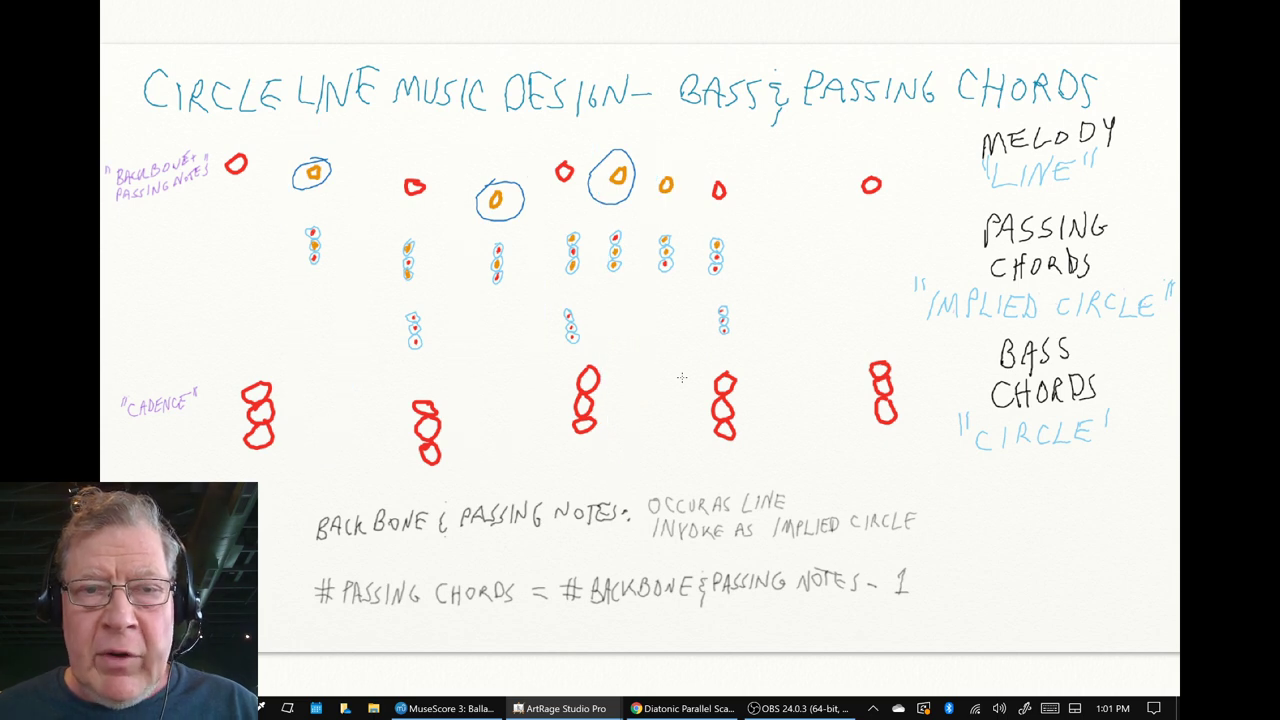
{"action": "key", "text": "ctrl+z"}
{"action": "key", "text": "ctrl+z"}
{"action": "key", "text": "ctrl+z"}
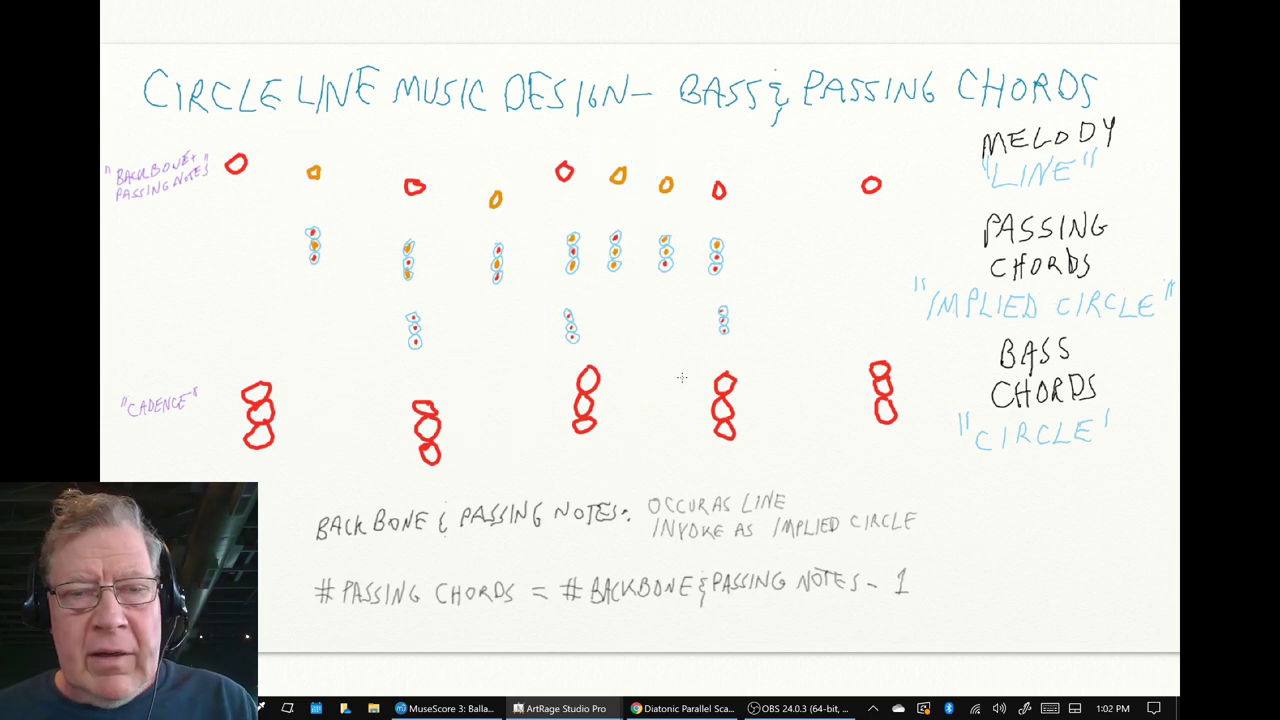
{"action": "key", "text": "alt+Tab"}
{"action": "key", "text": "alt+Tab"}
{"action": "key", "text": "alt+Tab"}
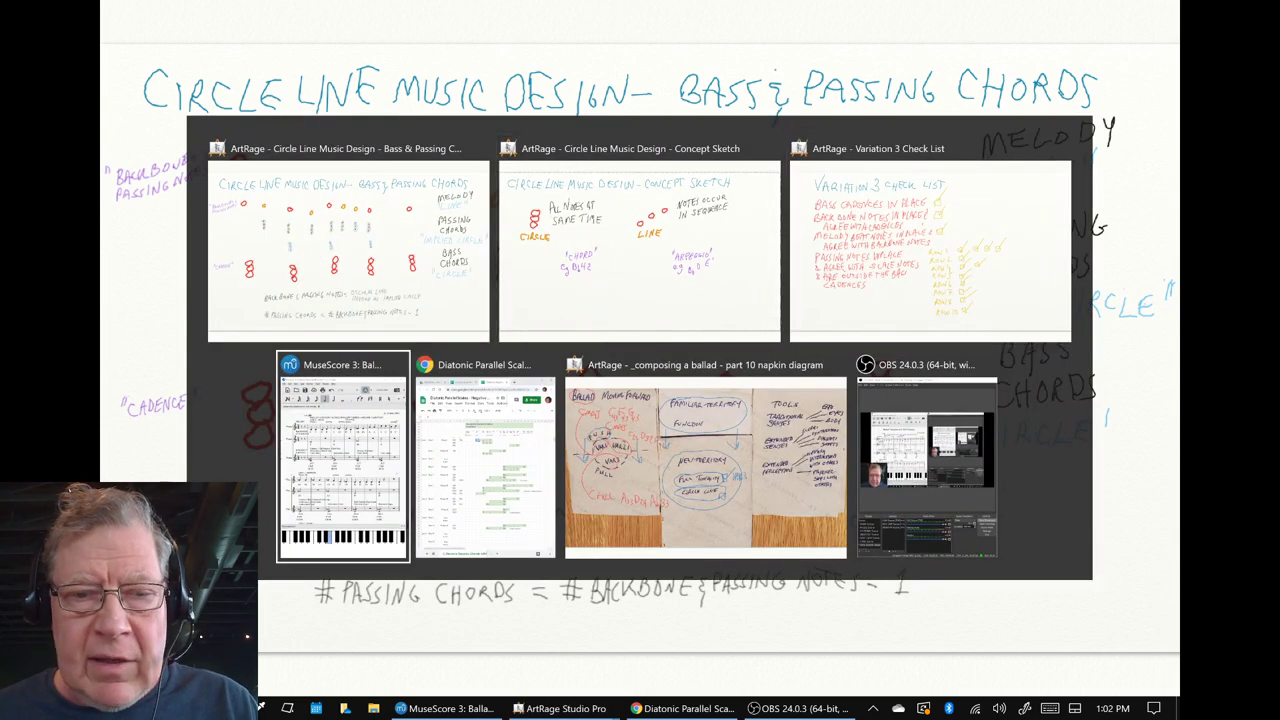
Select the D24 chord, the D–A passing notes and the backbone D in measure 27.
{"action": "key", "text": "alt+Tab"}
{"action": "key", "text": "alt+Tab"}
{"action": "key", "text": "alt+Tab"}
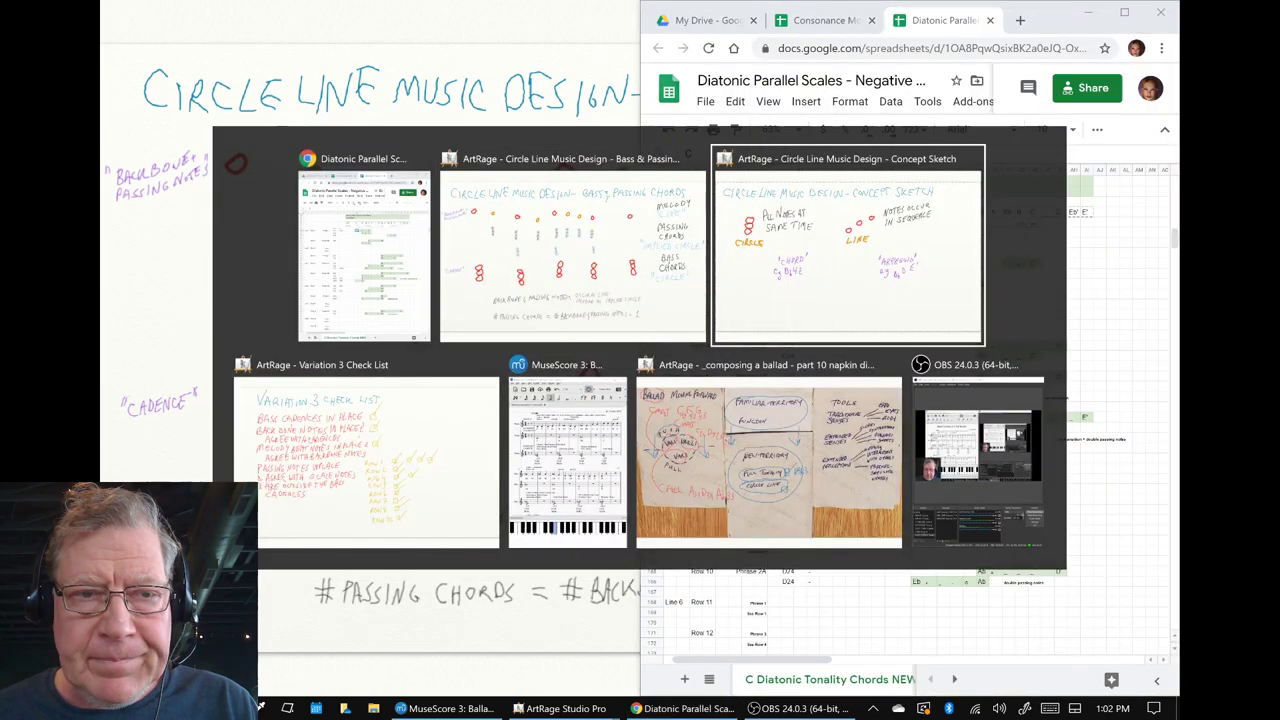
{"action": "key", "text": "alt+Tab"}
{"action": "key", "text": "alt+Tab"}
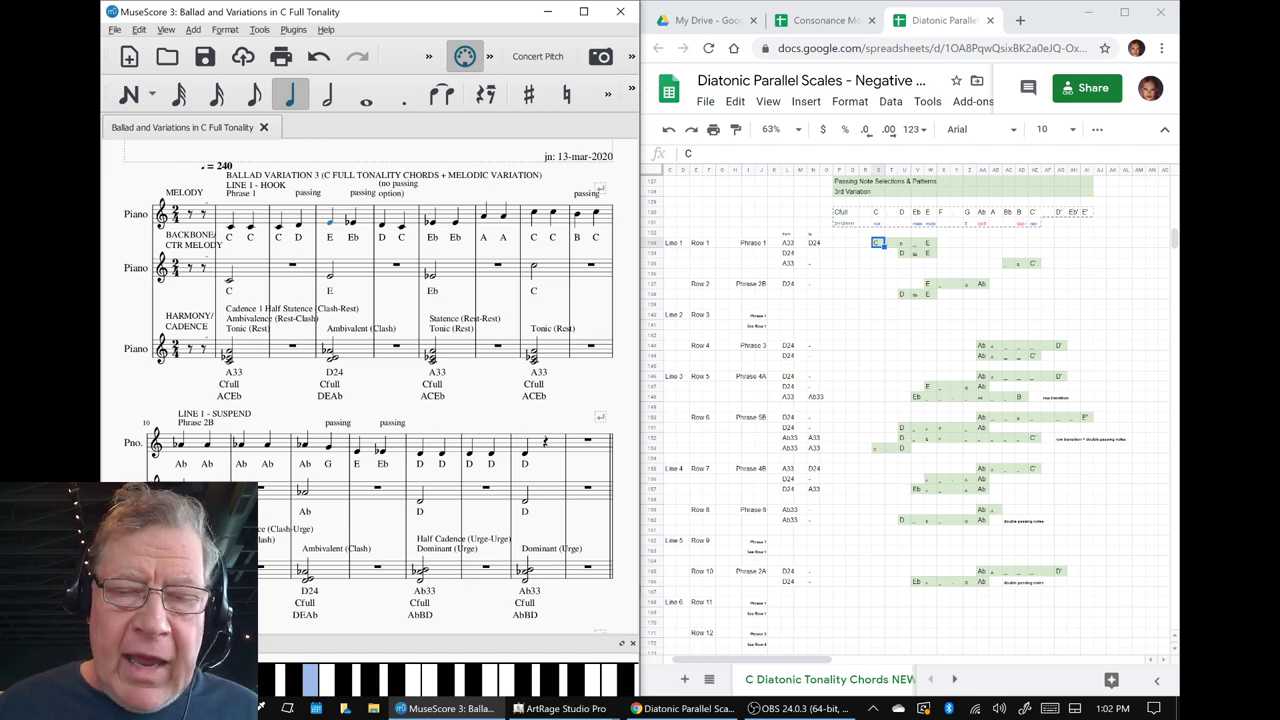
{"action": "left_click", "coordinate": [338, 350]}
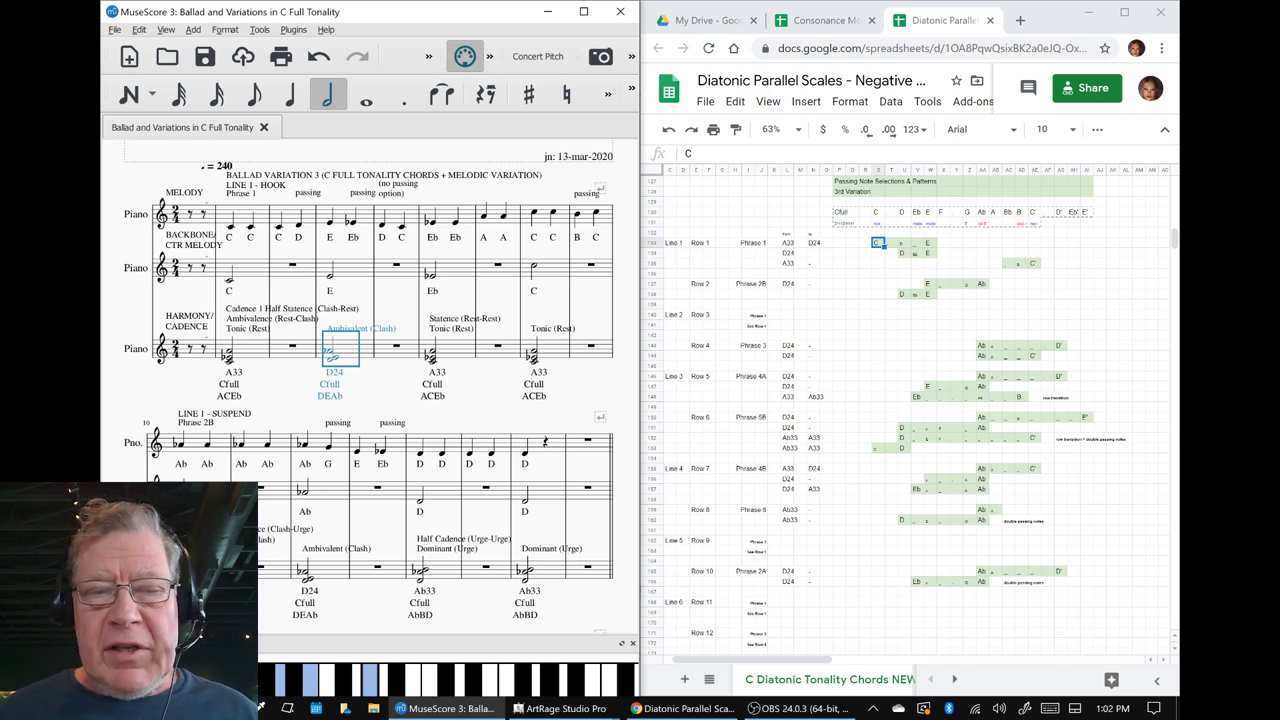
{"action": "scroll", "coordinate": [369, 387], "scroll_direction": "down", "scroll_amount": 5}
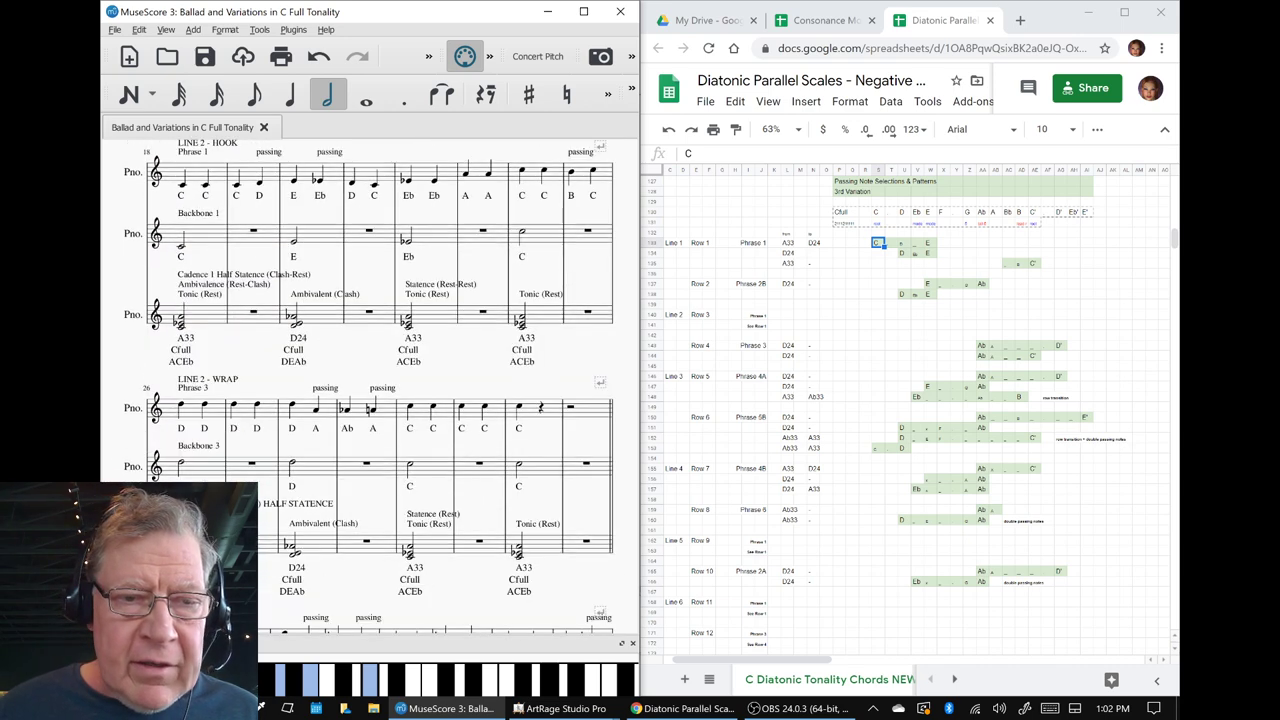
{"action": "left_click", "coordinate": [304, 415]}
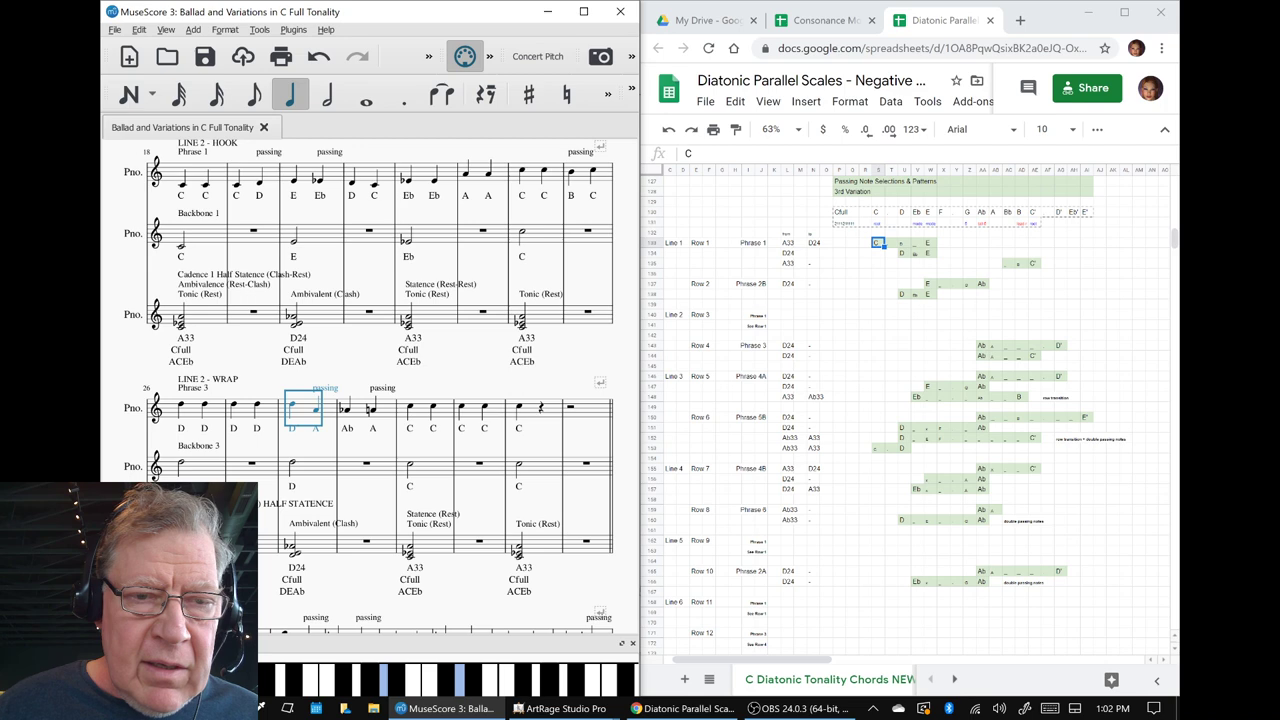
{"action": "left_click", "coordinate": [304, 466]}
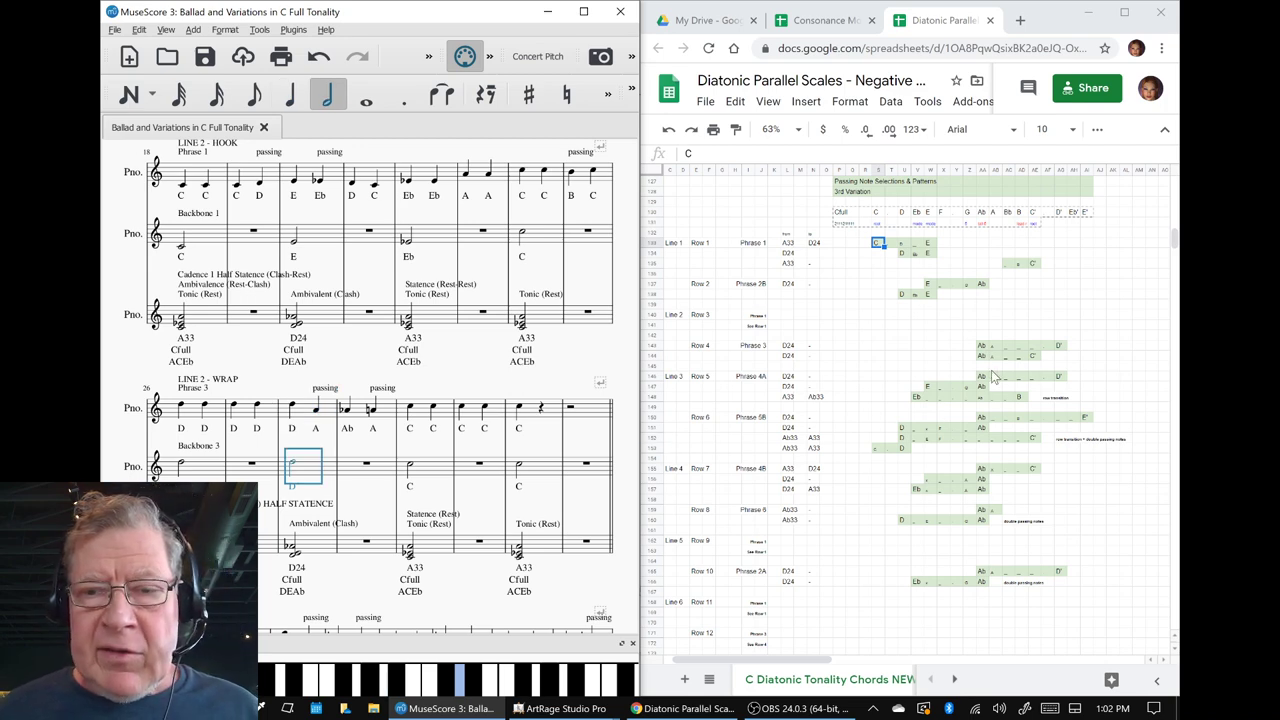
{"action": "left_click", "coordinate": [957, 390]}
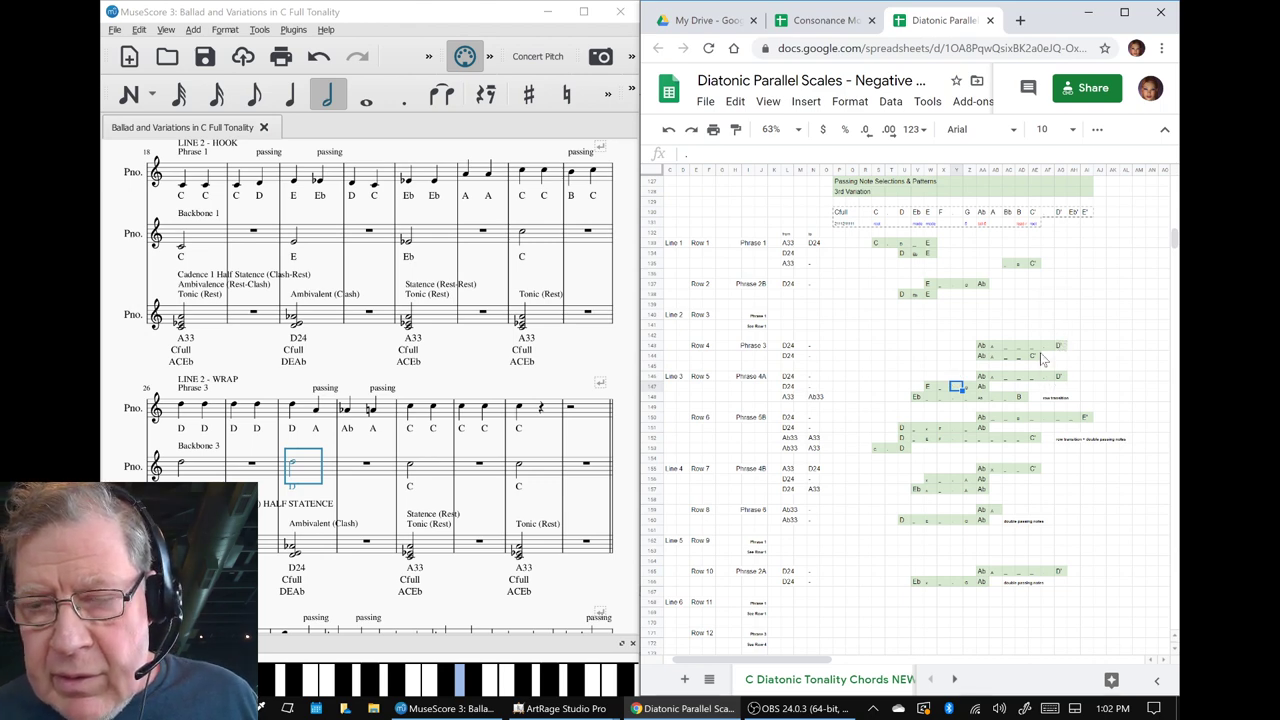
Select Row 4's D' and C' cells and row 144 from Ab to C', then open Consonance Model.
{"action": "left_click", "coordinate": [1060, 347]}
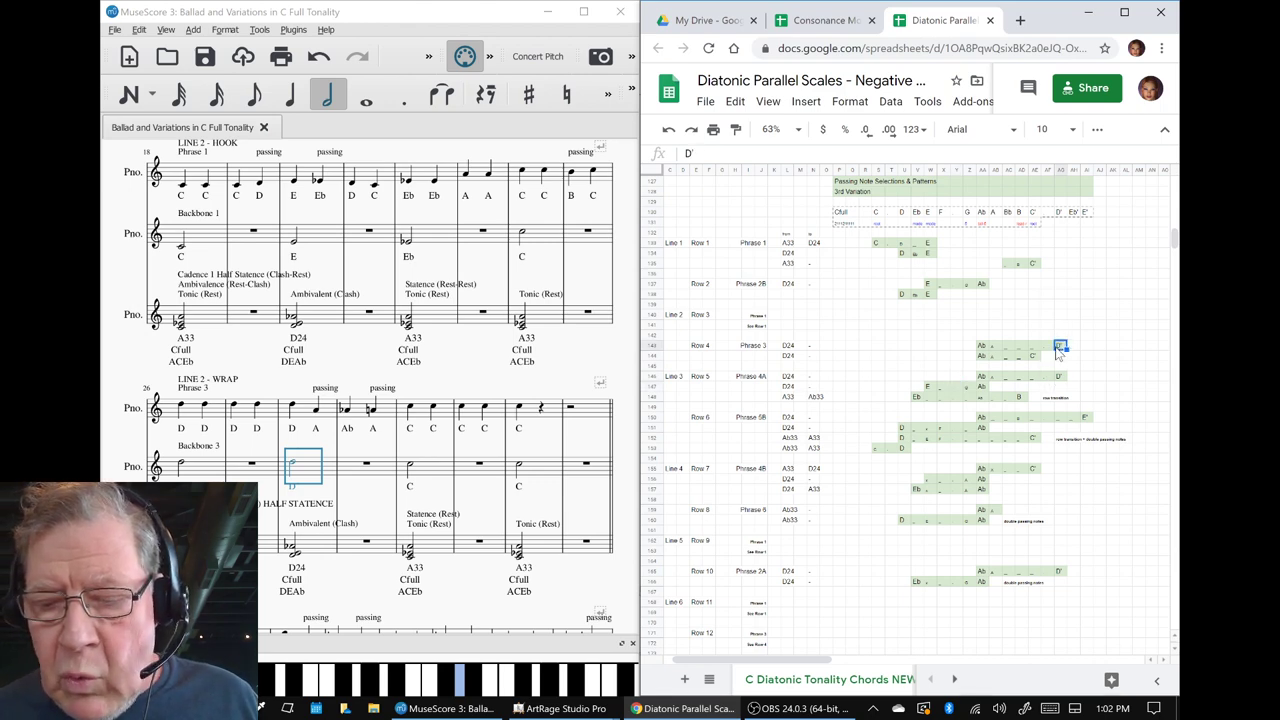
{"action": "left_click", "coordinate": [990, 356], "text": "shift"}
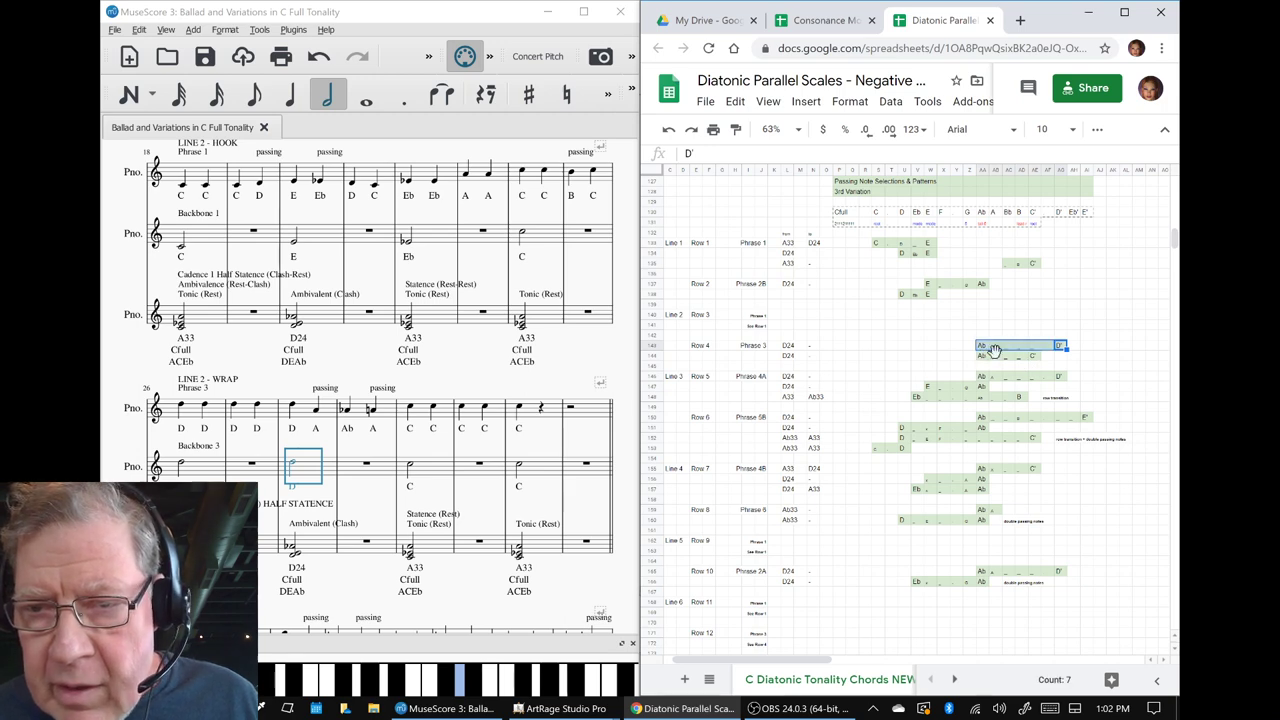
{"action": "left_click", "coordinate": [1033, 358]}
{"action": "left_click", "coordinate": [986, 357], "text": "shift"}
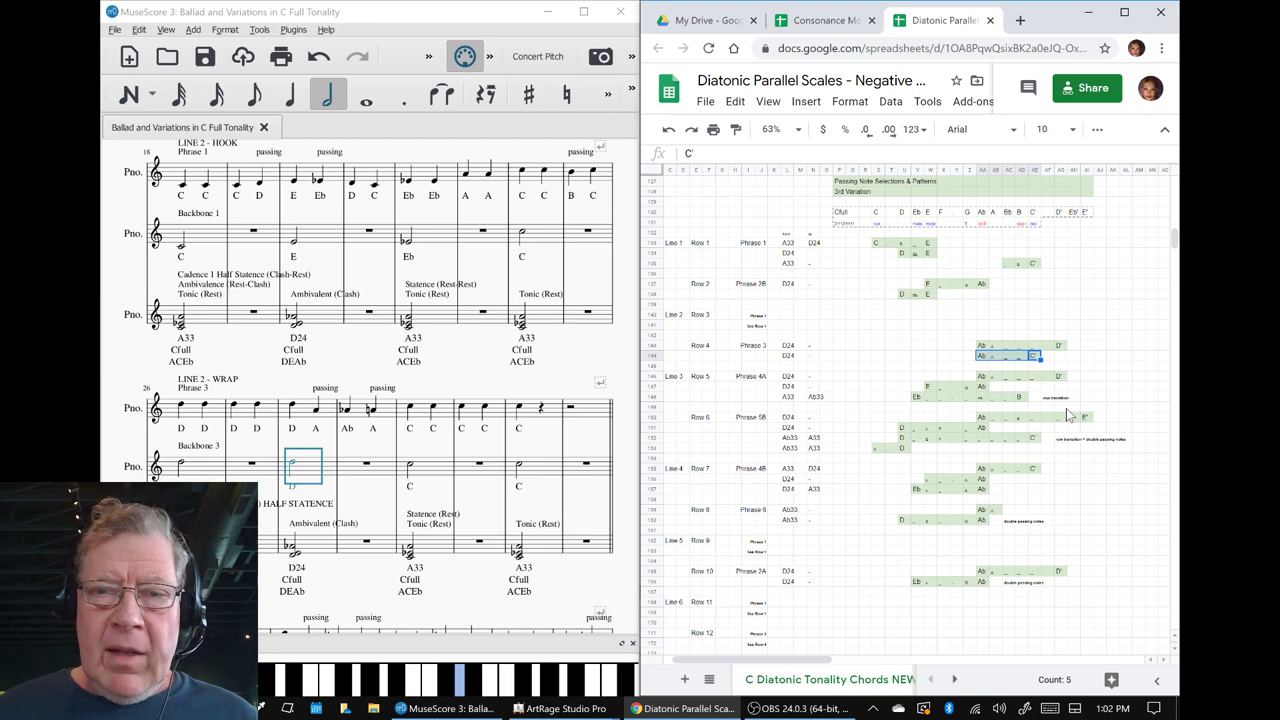
{"action": "left_click", "coordinate": [811, 14]}
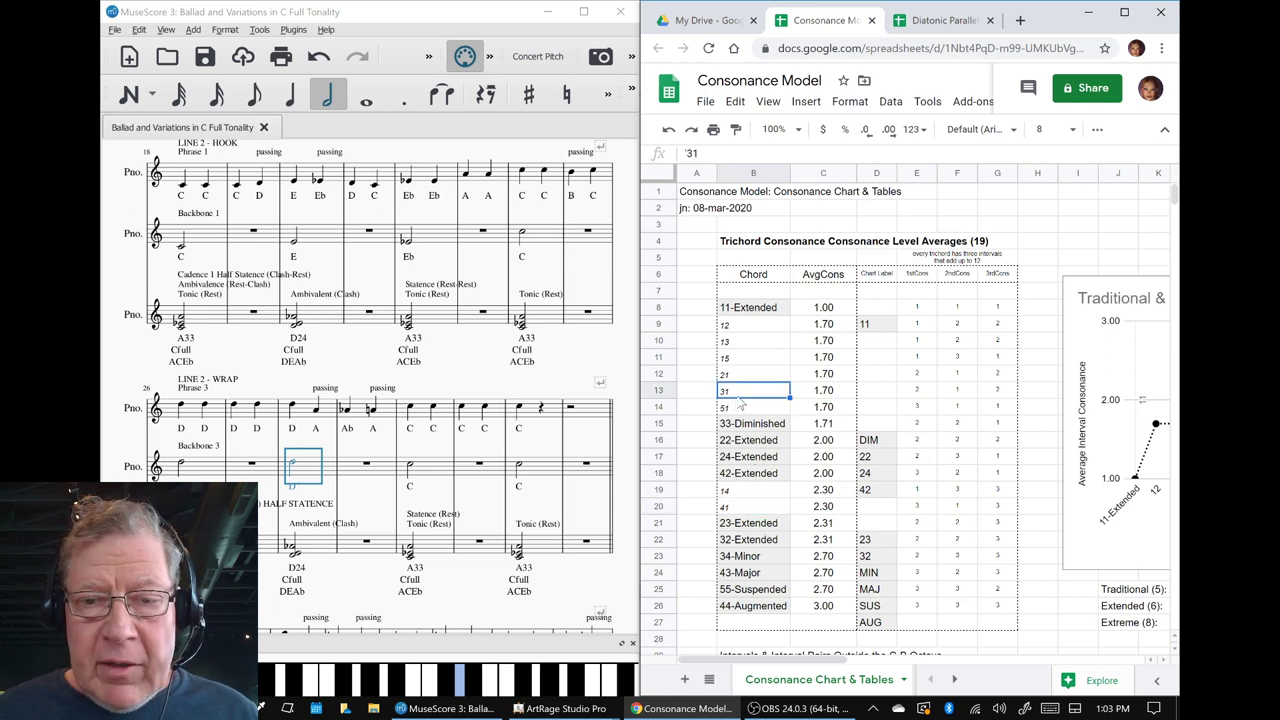
Check the consonance averages for chords 31, 33-Diminished and 23-Extended, then return to Ballad Variation 3's top.
{"action": "left_click", "coordinate": [820, 393]}
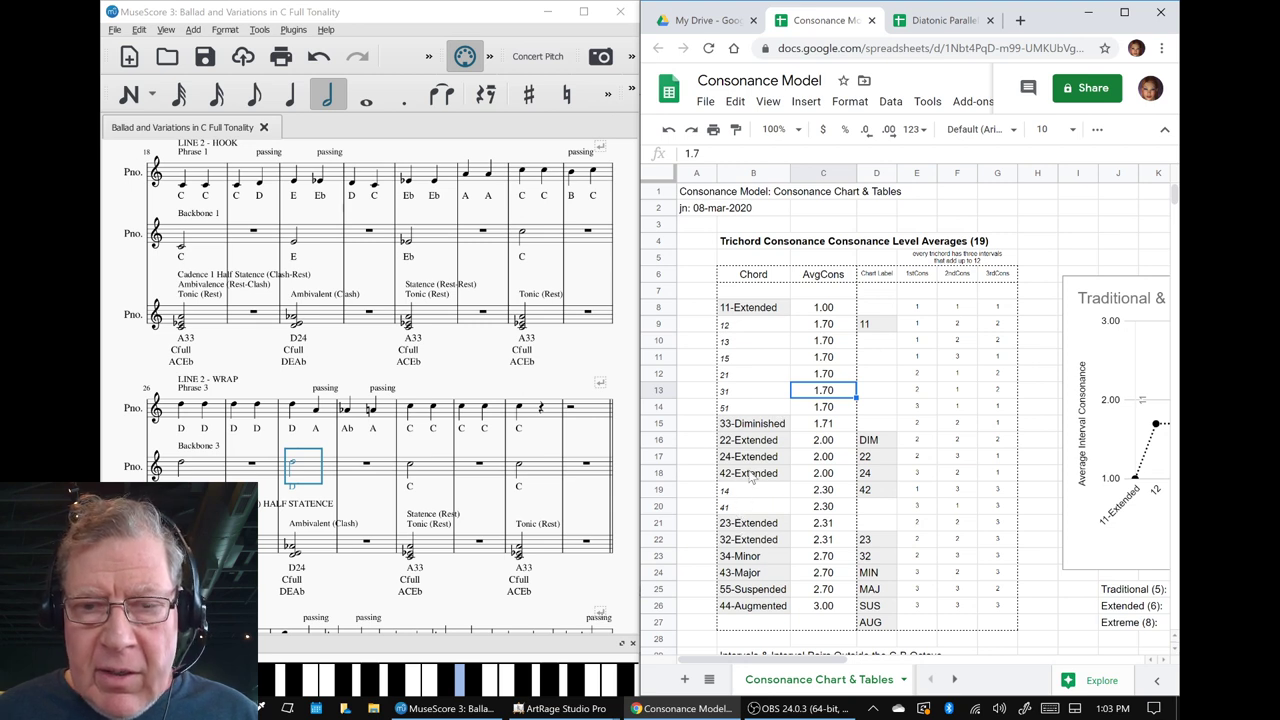
{"action": "left_click", "coordinate": [752, 425]}
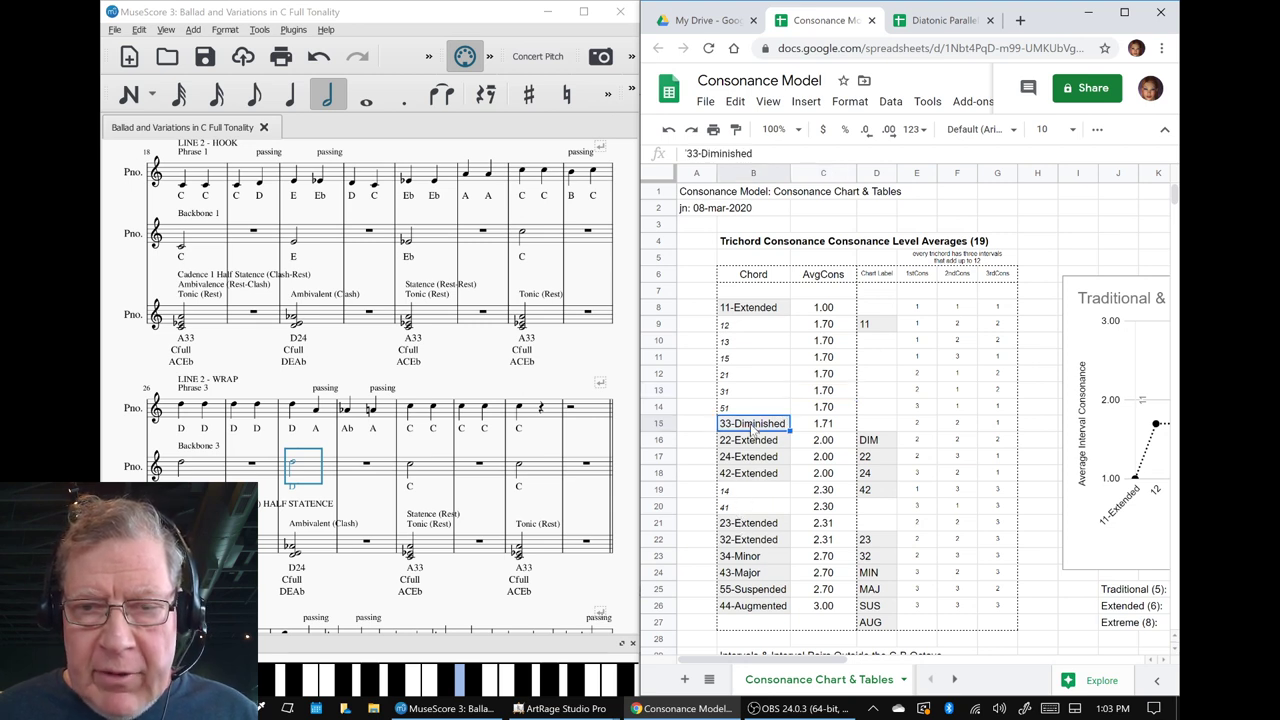
{"action": "left_click", "coordinate": [750, 524]}
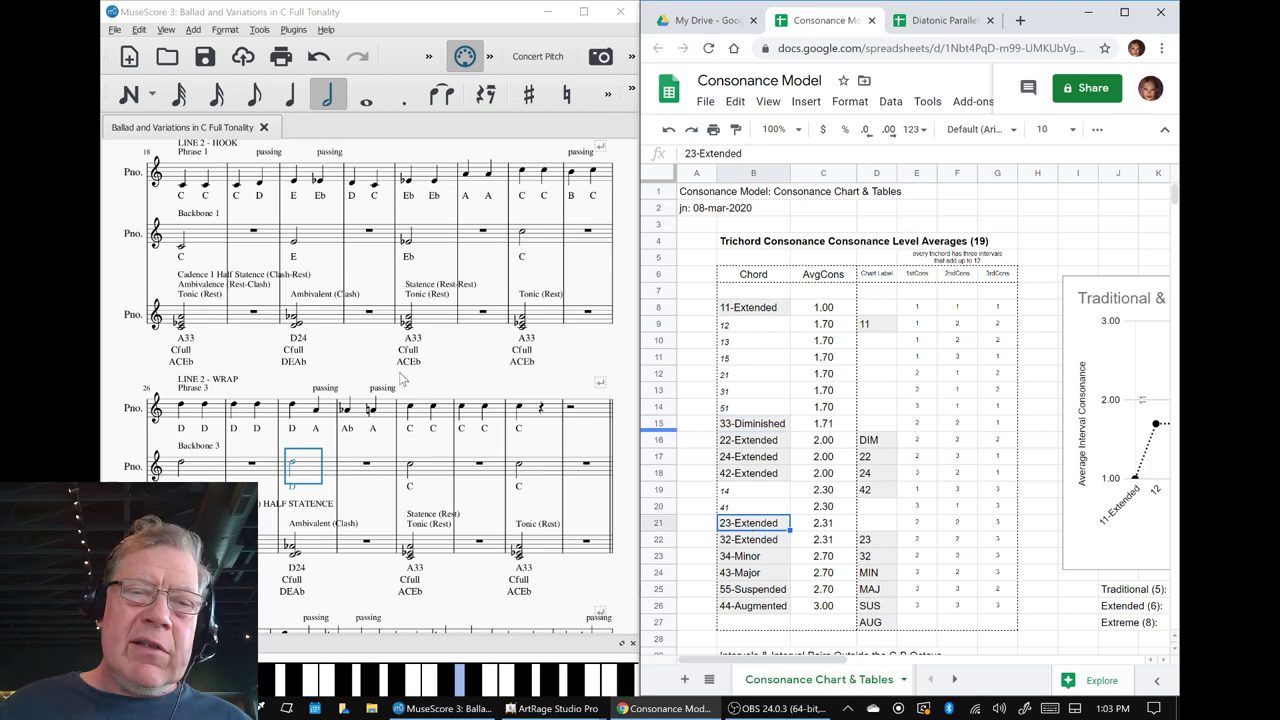
{"action": "left_click", "coordinate": [125, 382]}
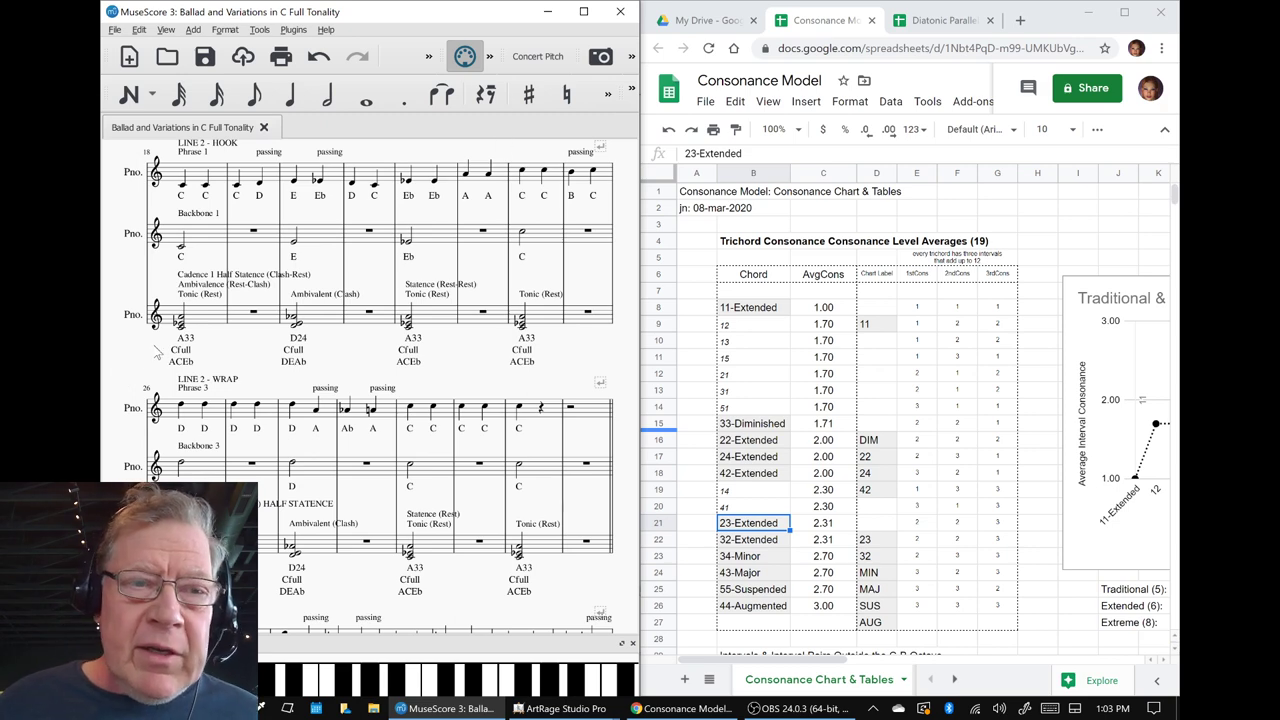
{"action": "scroll", "coordinate": [145, 355], "scroll_direction": "up", "scroll_amount": 5}
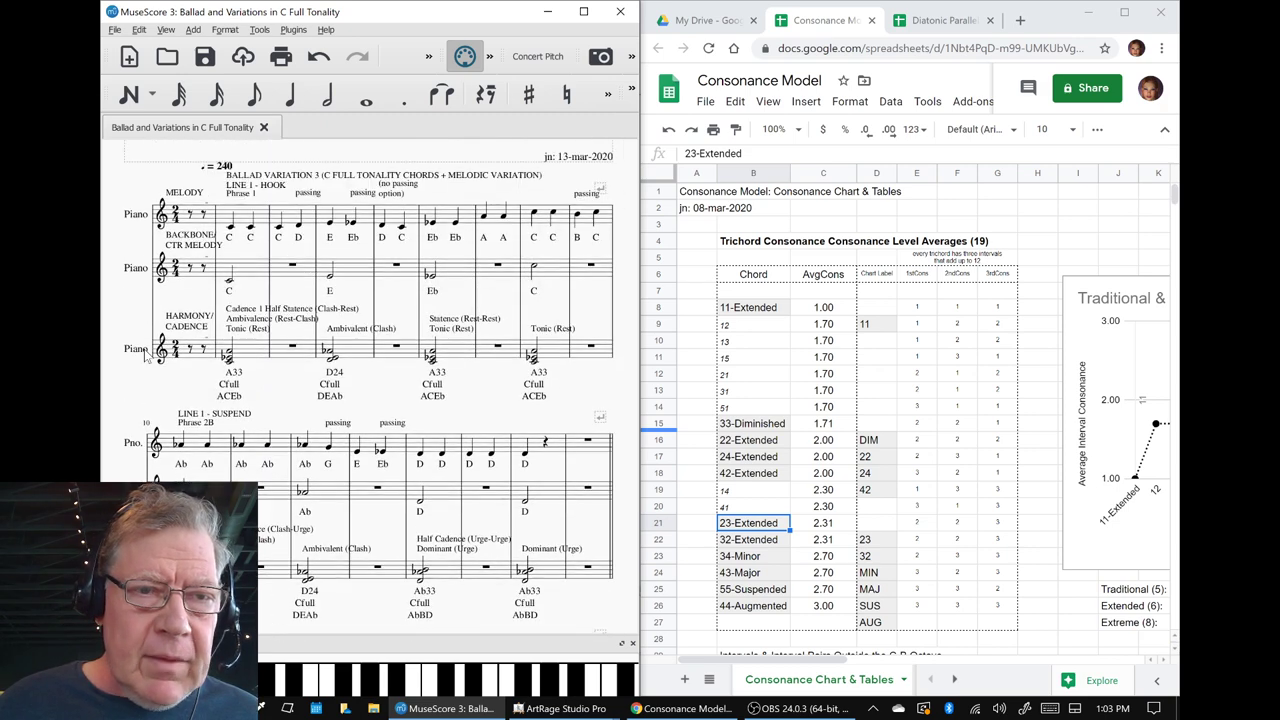
Switch the score to the Documents Side by Side view.
{"action": "left_click", "coordinate": [231, 270]}
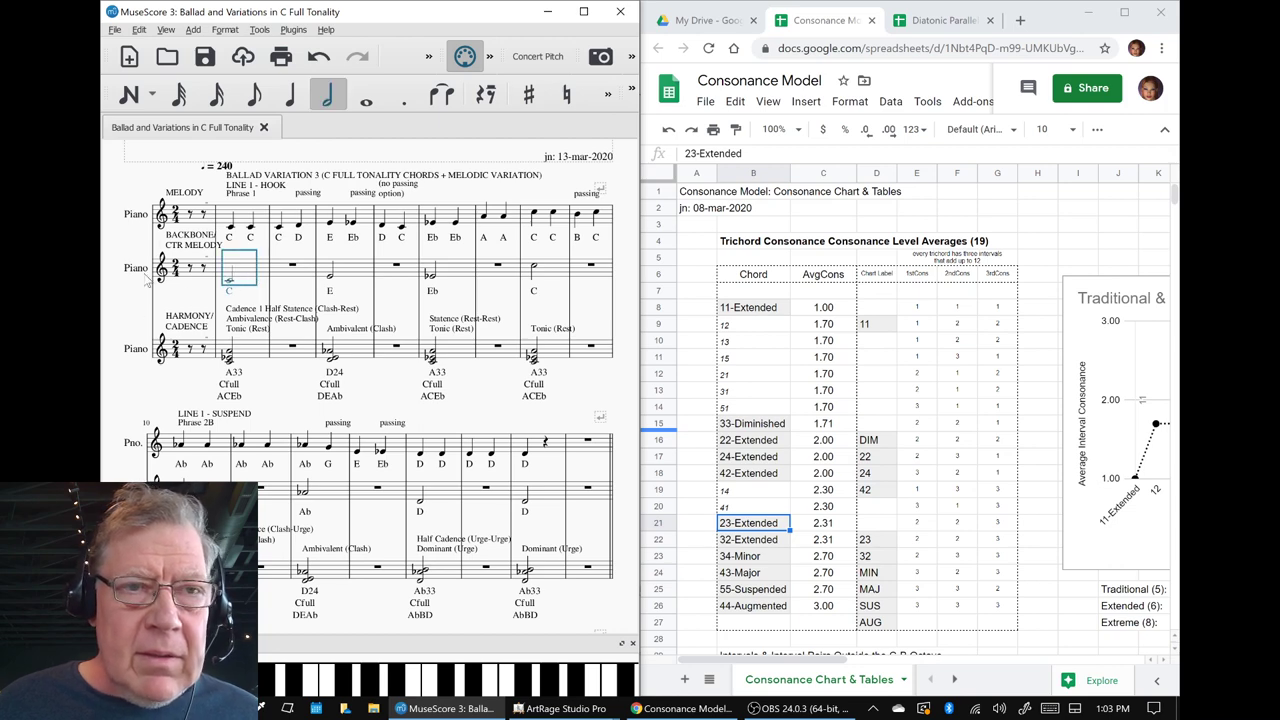
{"action": "left_click", "coordinate": [166, 30]}
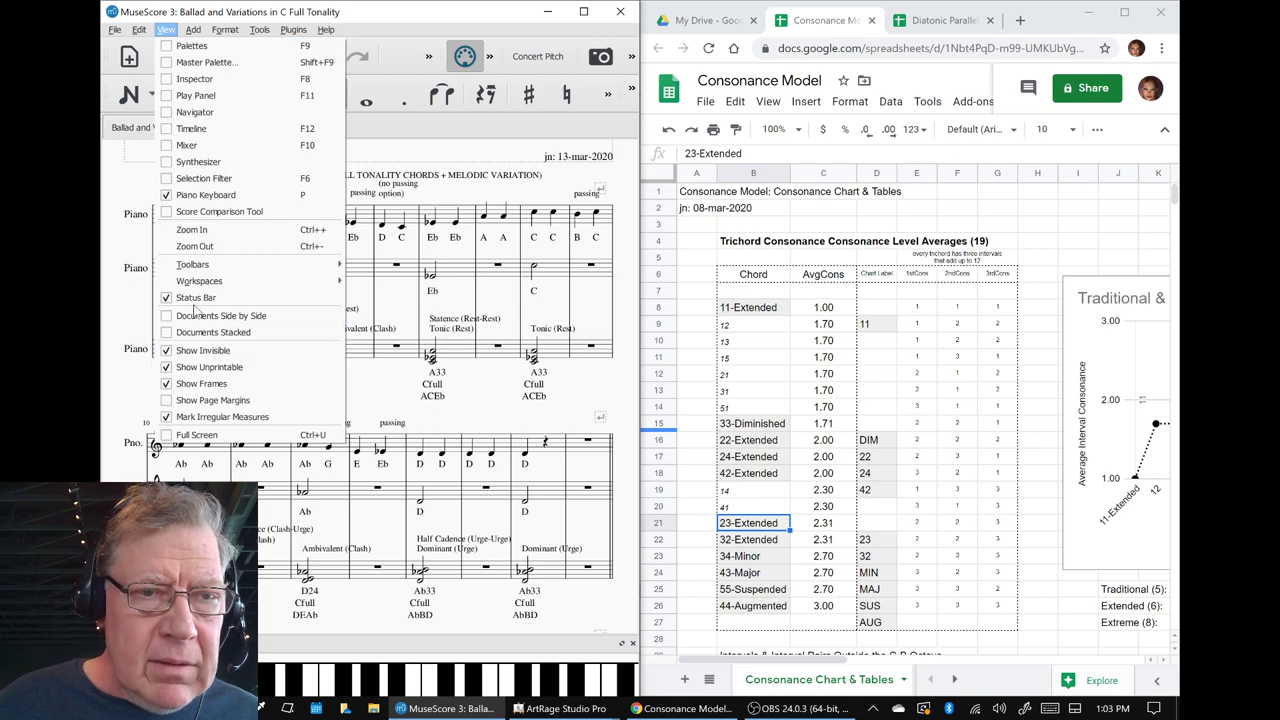
{"action": "left_click", "coordinate": [207, 330]}
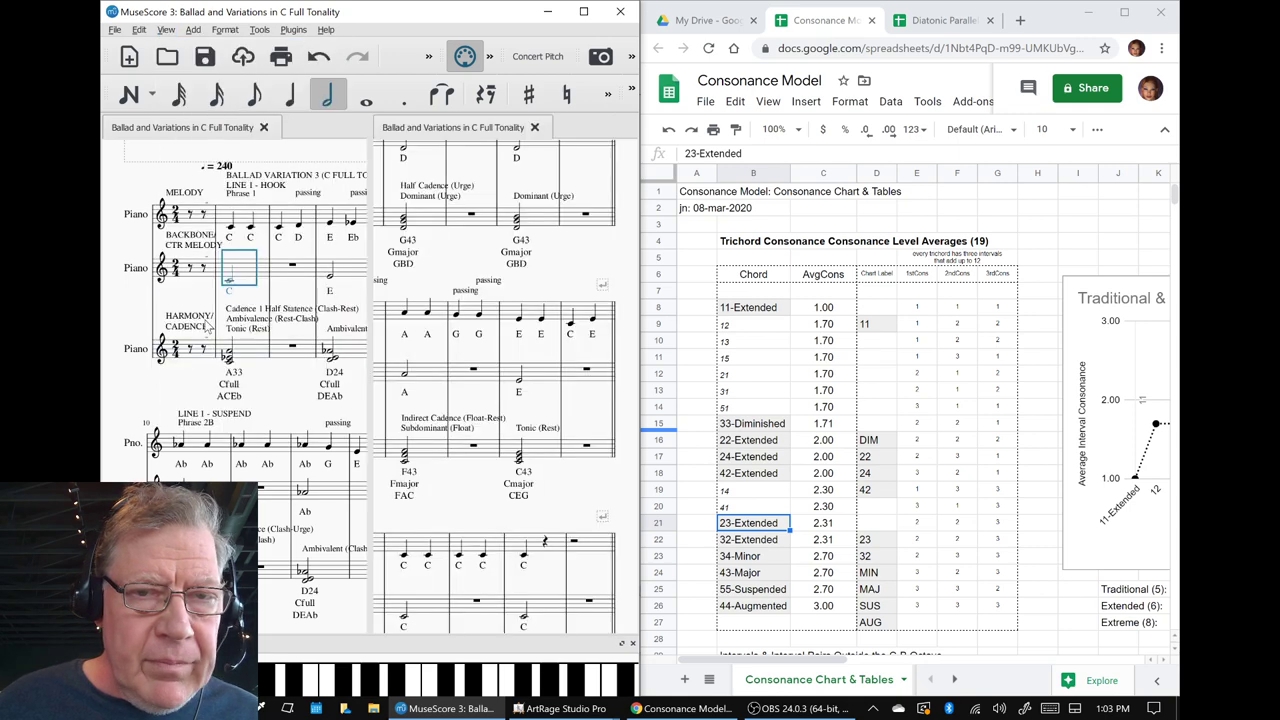
Pan the right pane to Ballad Variation 1 at measure 196 and maximize the window.
{"action": "left_click_drag", "start_coordinate": [444, 266], "coordinate": [614, 356]}
{"action": "left_click_drag", "start_coordinate": [410, 342], "coordinate": [509, 514]}
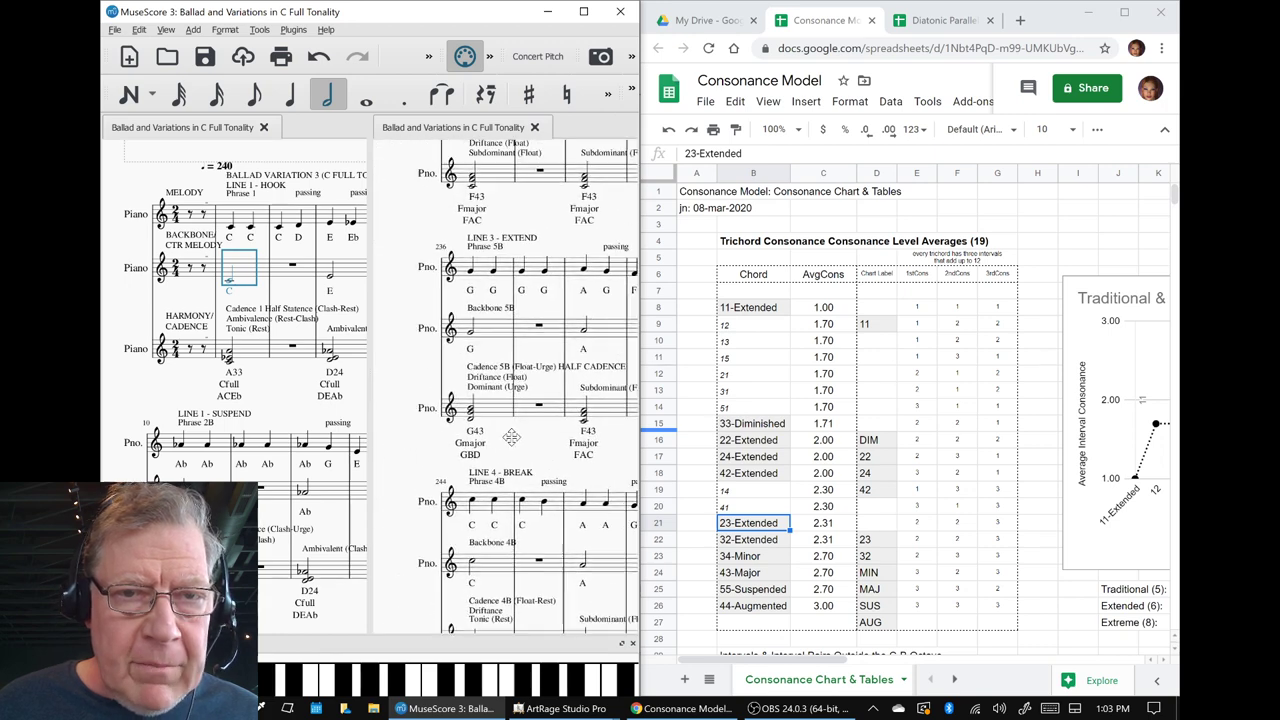
{"action": "scroll", "coordinate": [507, 415], "scroll_direction": "up", "scroll_amount": 5}
{"action": "scroll", "coordinate": [510, 415], "scroll_direction": "up", "scroll_amount": 5}
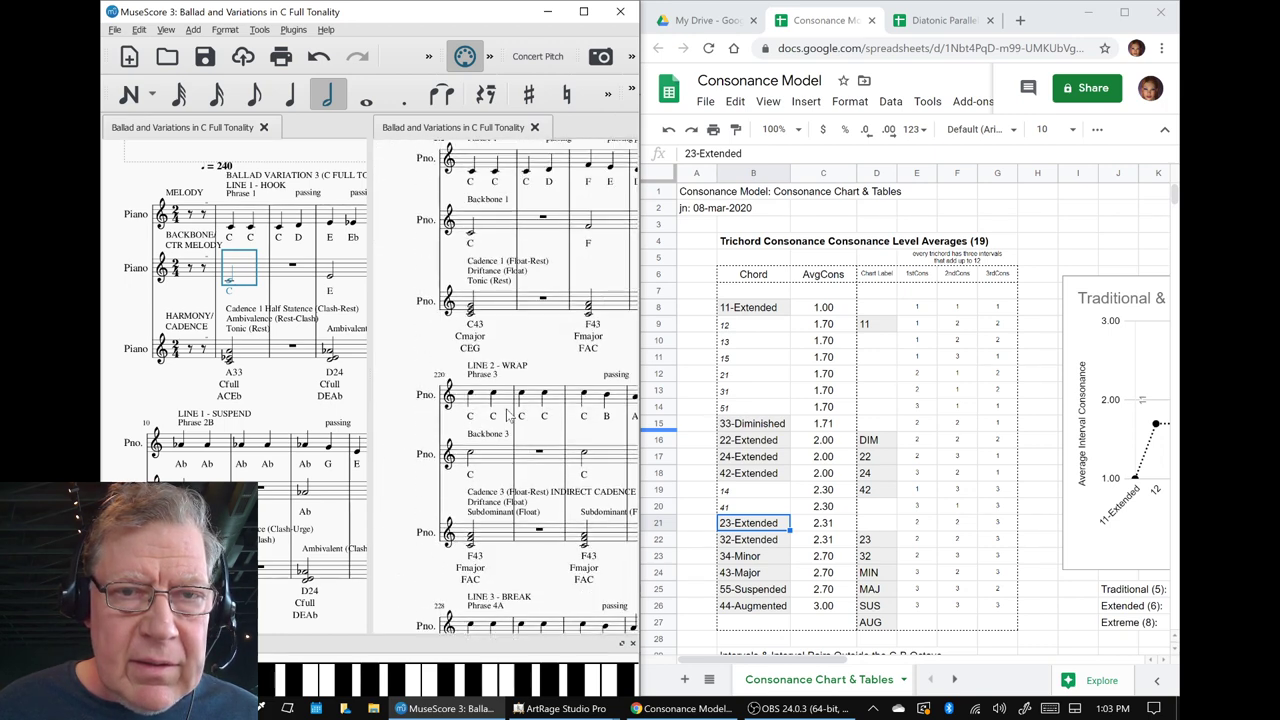
{"action": "scroll", "coordinate": [510, 415], "scroll_direction": "up", "scroll_amount": 5}
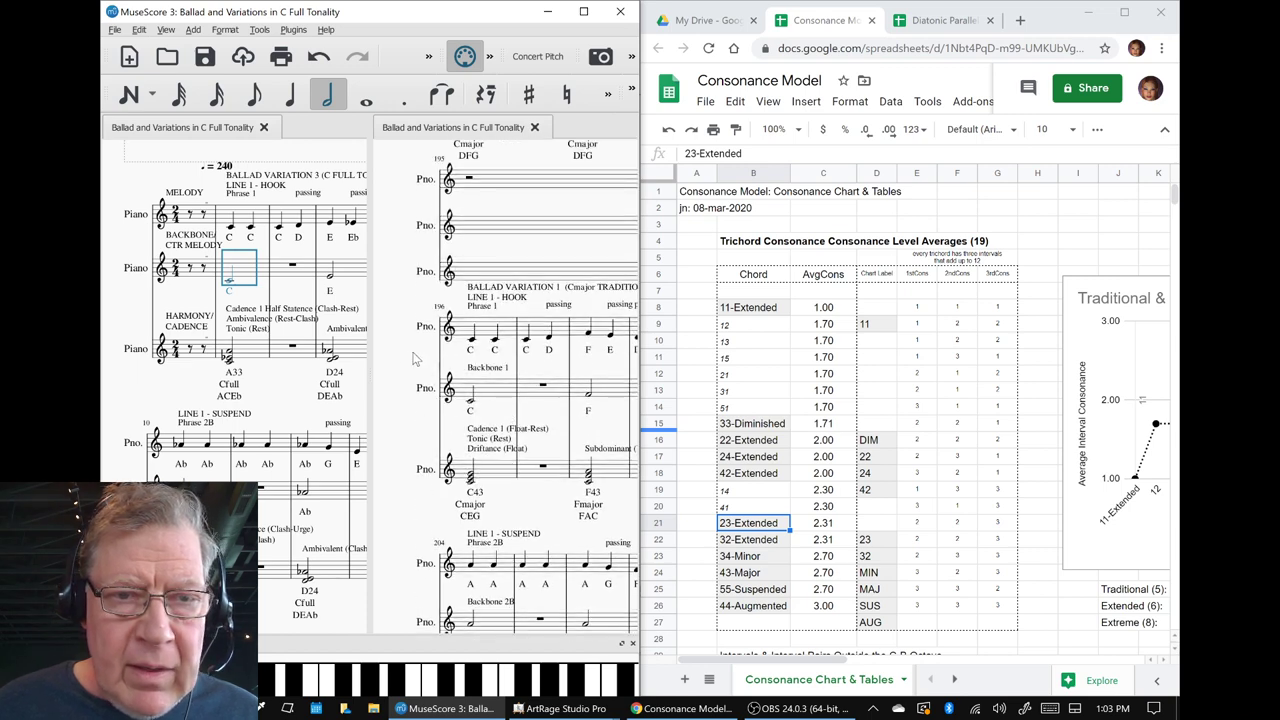
{"action": "left_click_drag", "start_coordinate": [415, 358], "coordinate": [408, 280]}
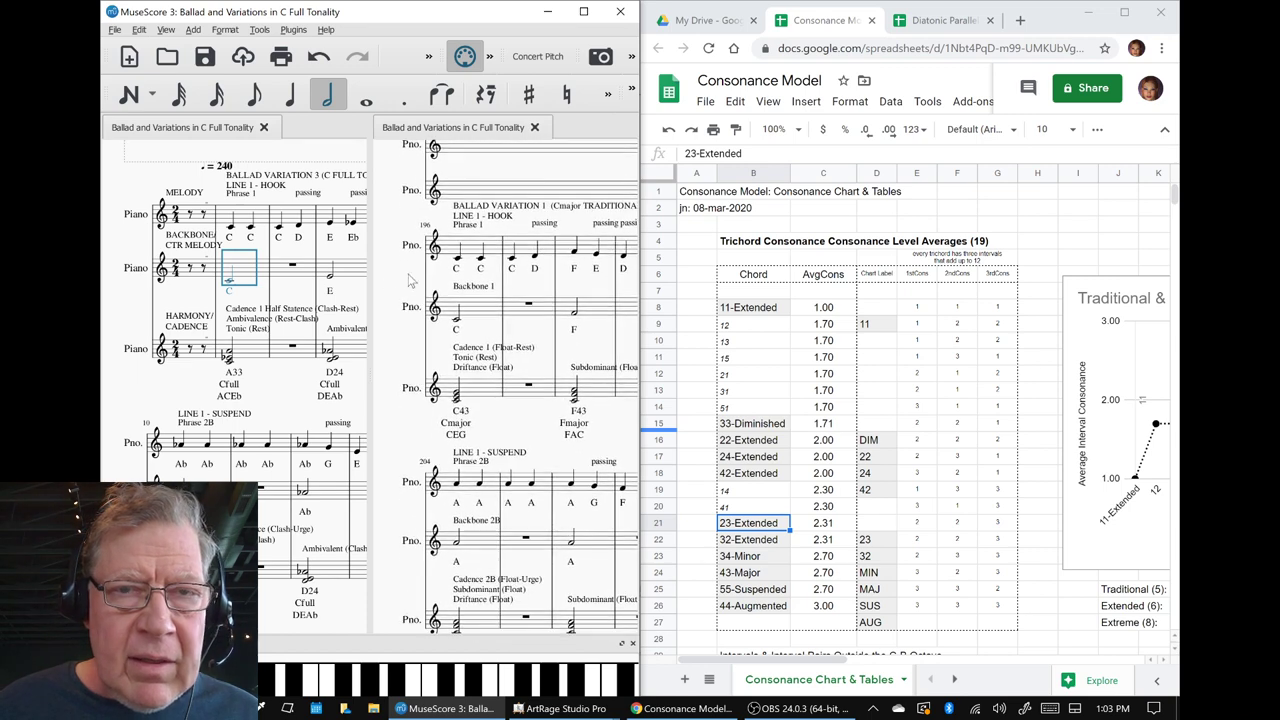
{"action": "left_click", "coordinate": [583, 11]}
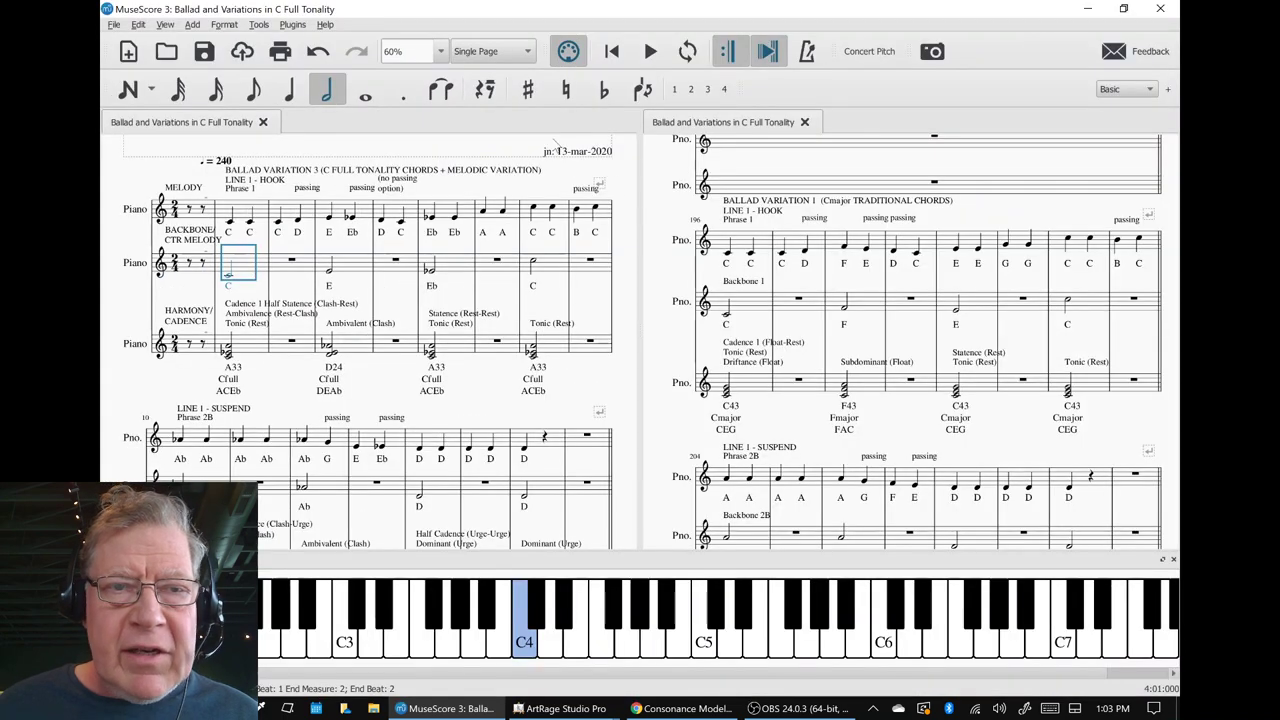
Play the openings of Ballad Variation 1 from measure 196 and Ballad Variation 3.
{"action": "left_click", "coordinate": [740, 248]}
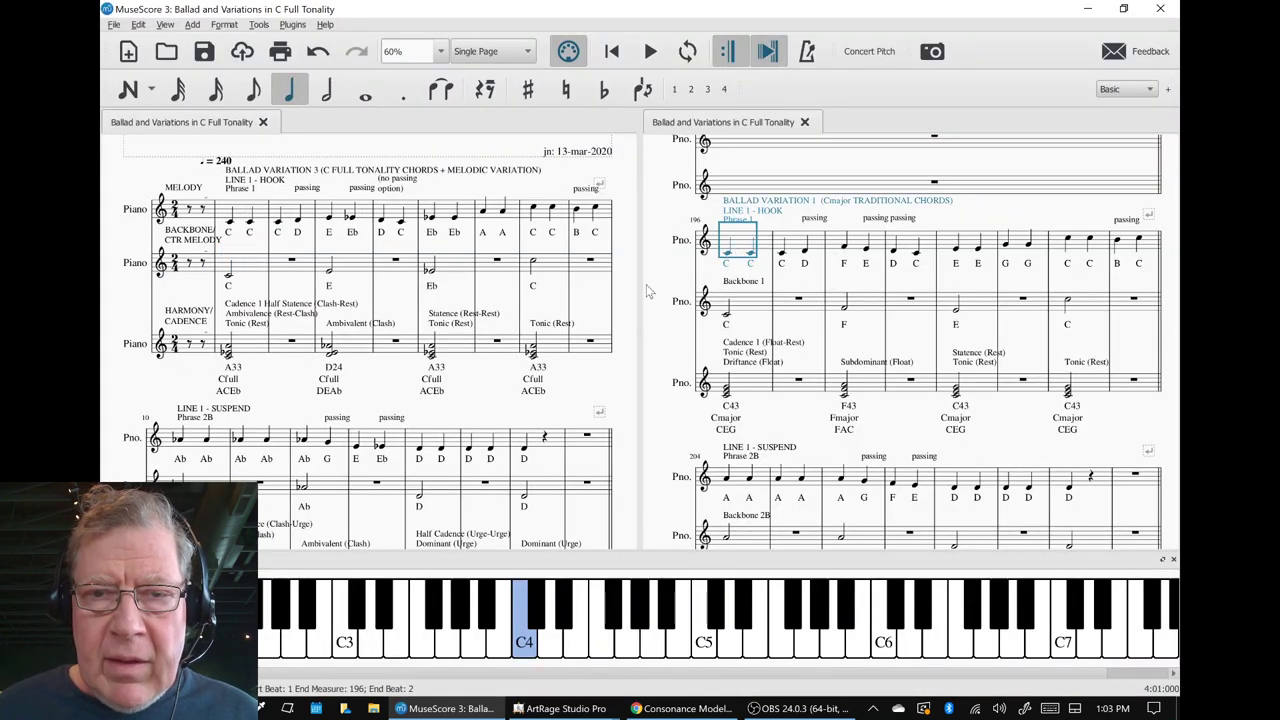
{"action": "key", "text": "space"}
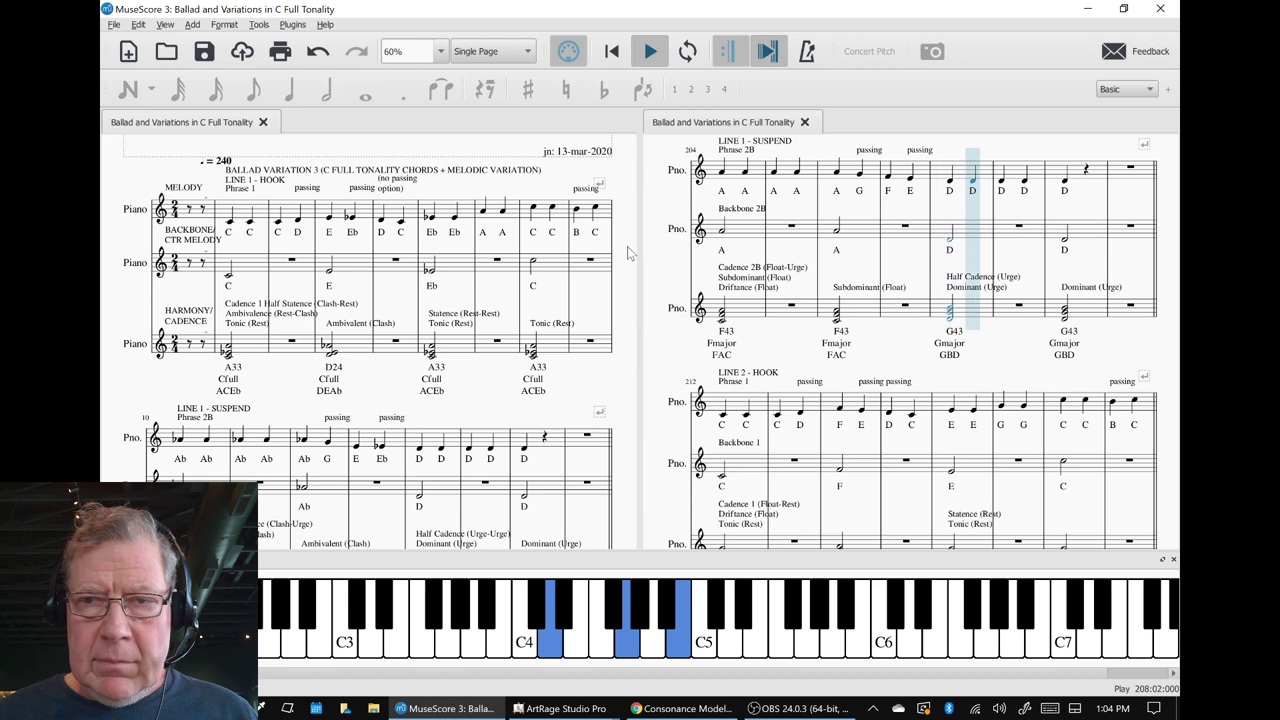
{"action": "key", "text": "space"}
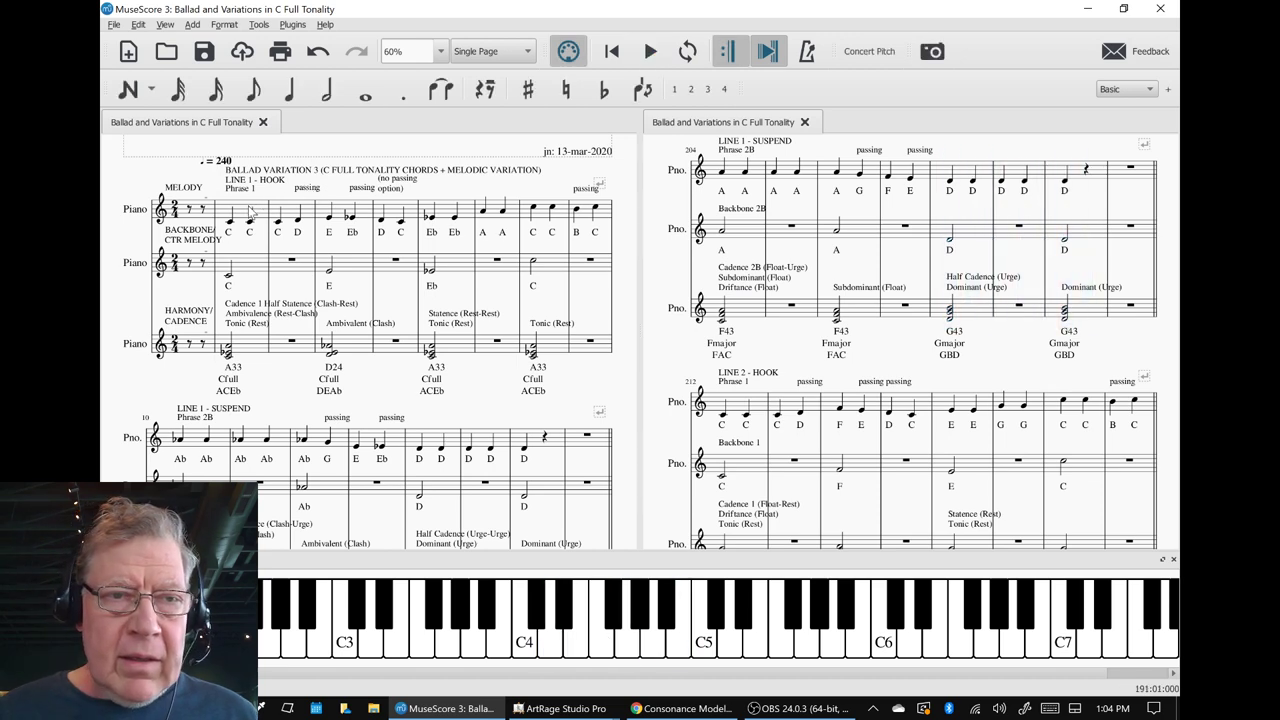
{"action": "left_click", "coordinate": [245, 210]}
{"action": "key", "text": "space"}
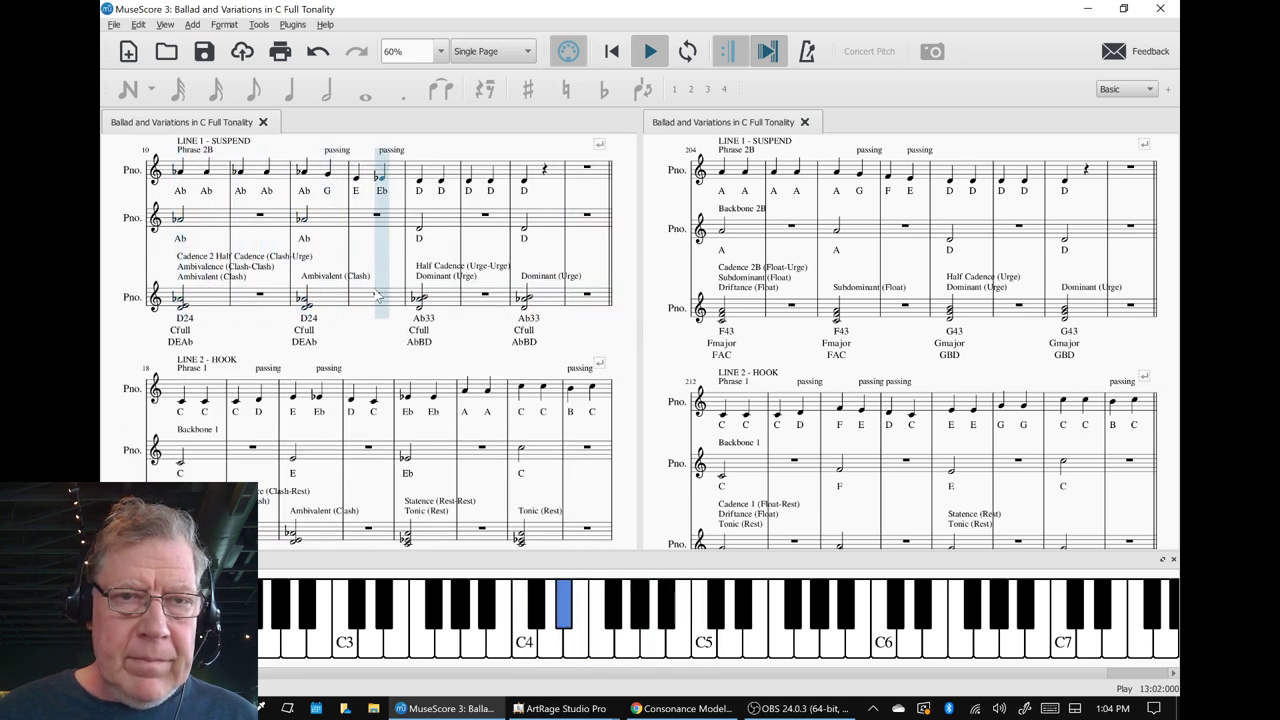
{"action": "key", "text": "space"}
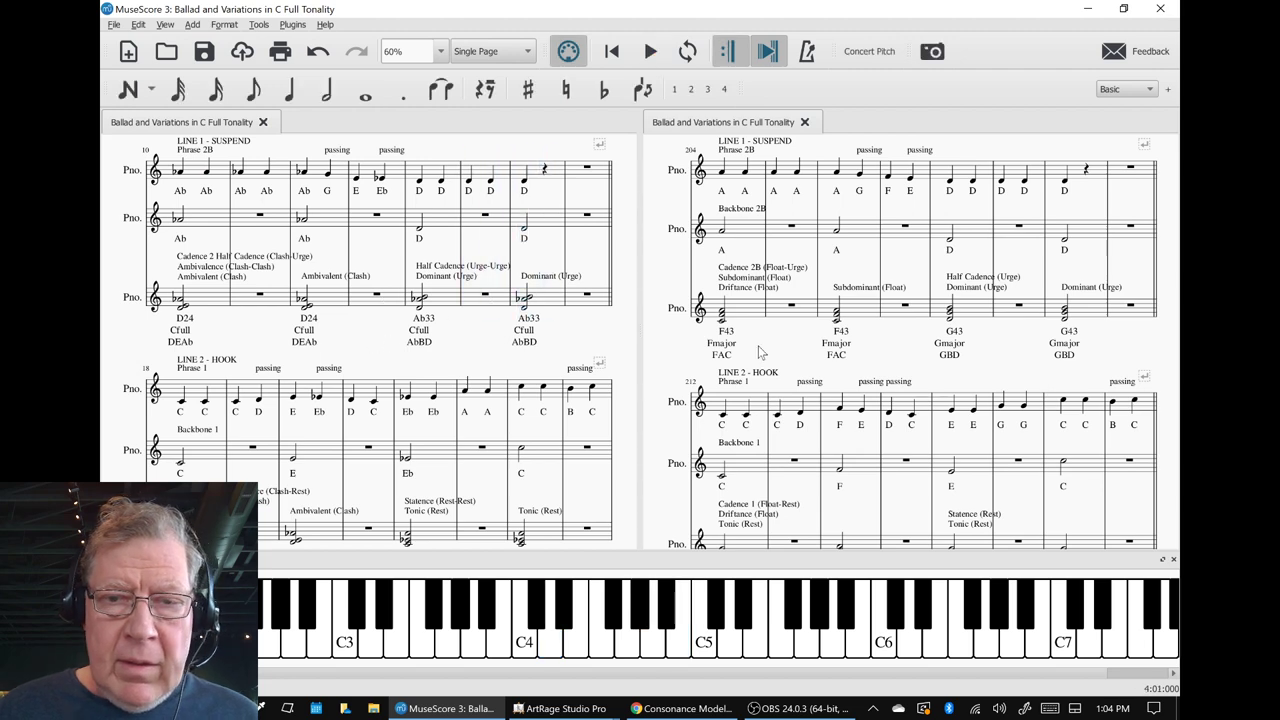
Play Variation 3's Line 3 from bar 228, then Variation 1's Line 3 Break from bar 34.
{"action": "scroll", "coordinate": [758, 345], "scroll_direction": "down", "scroll_amount": 3}
{"action": "scroll", "coordinate": [760, 352], "scroll_direction": "down", "scroll_amount": 1}
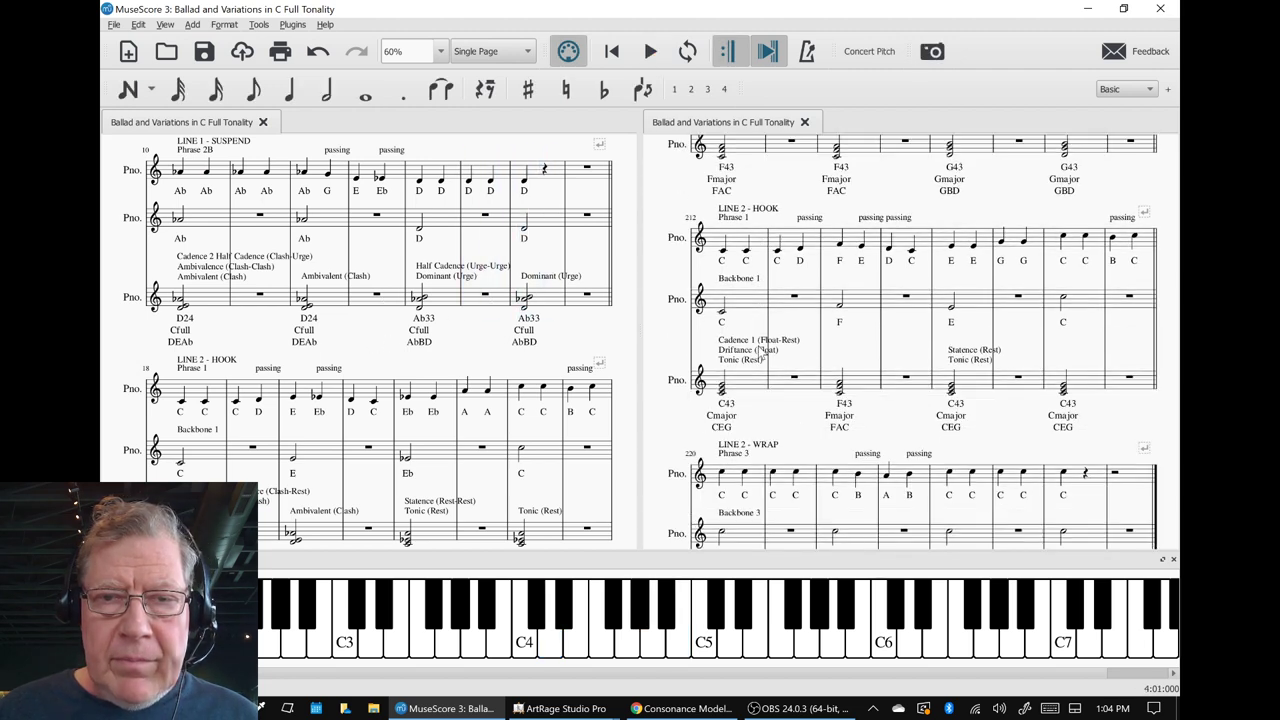
{"action": "scroll", "coordinate": [760, 350], "scroll_direction": "down", "scroll_amount": 11}
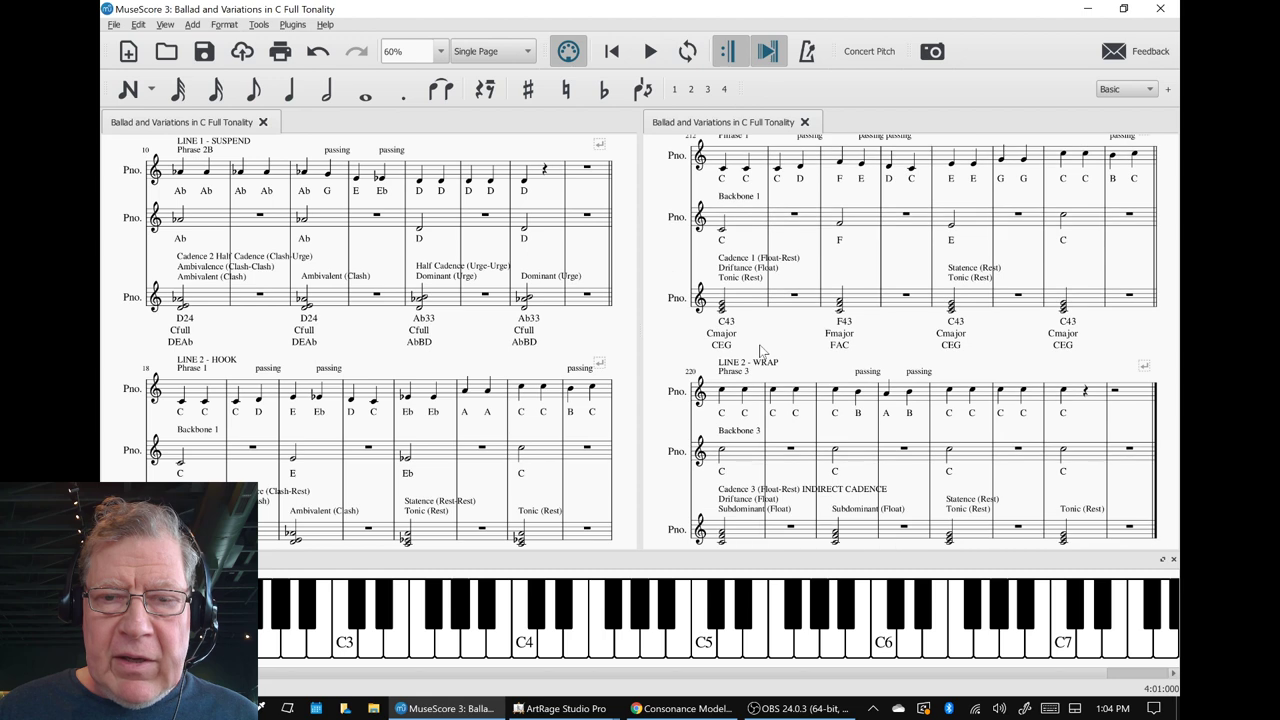
{"action": "scroll", "coordinate": [760, 350], "scroll_direction": "down", "scroll_amount": 1}
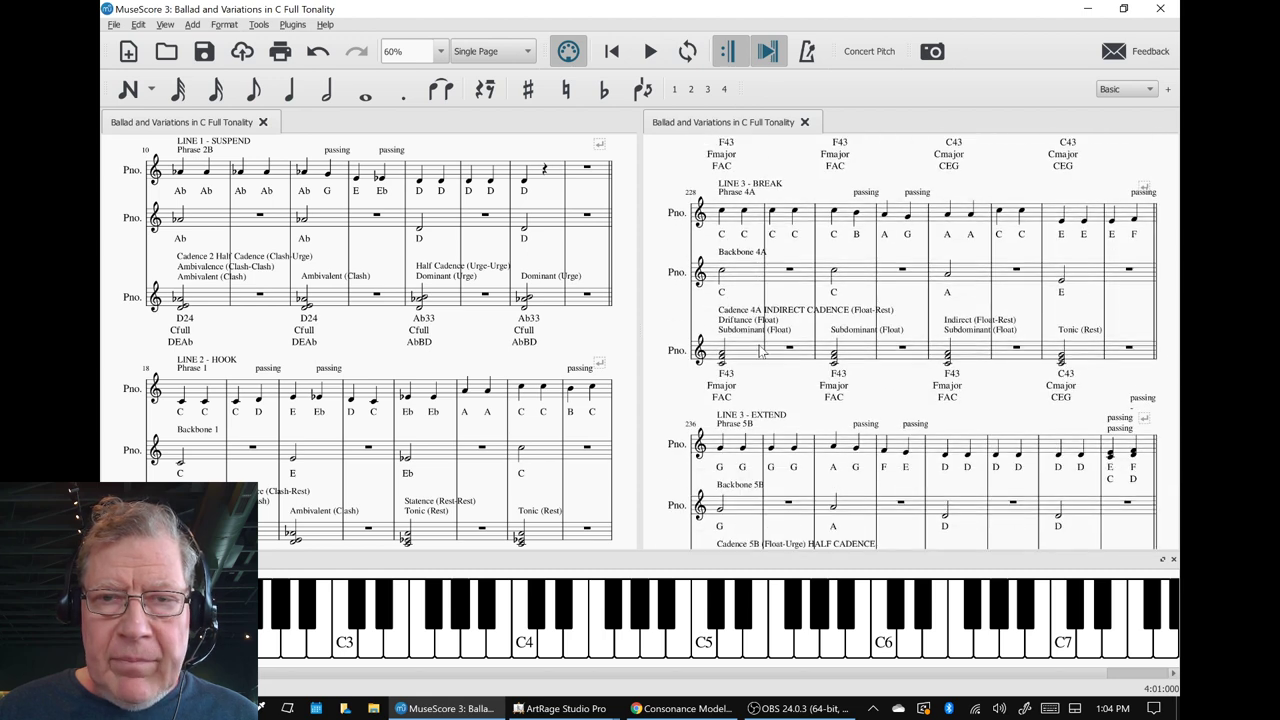
{"action": "scroll", "coordinate": [366, 347], "scroll_direction": "down", "scroll_amount": 12}
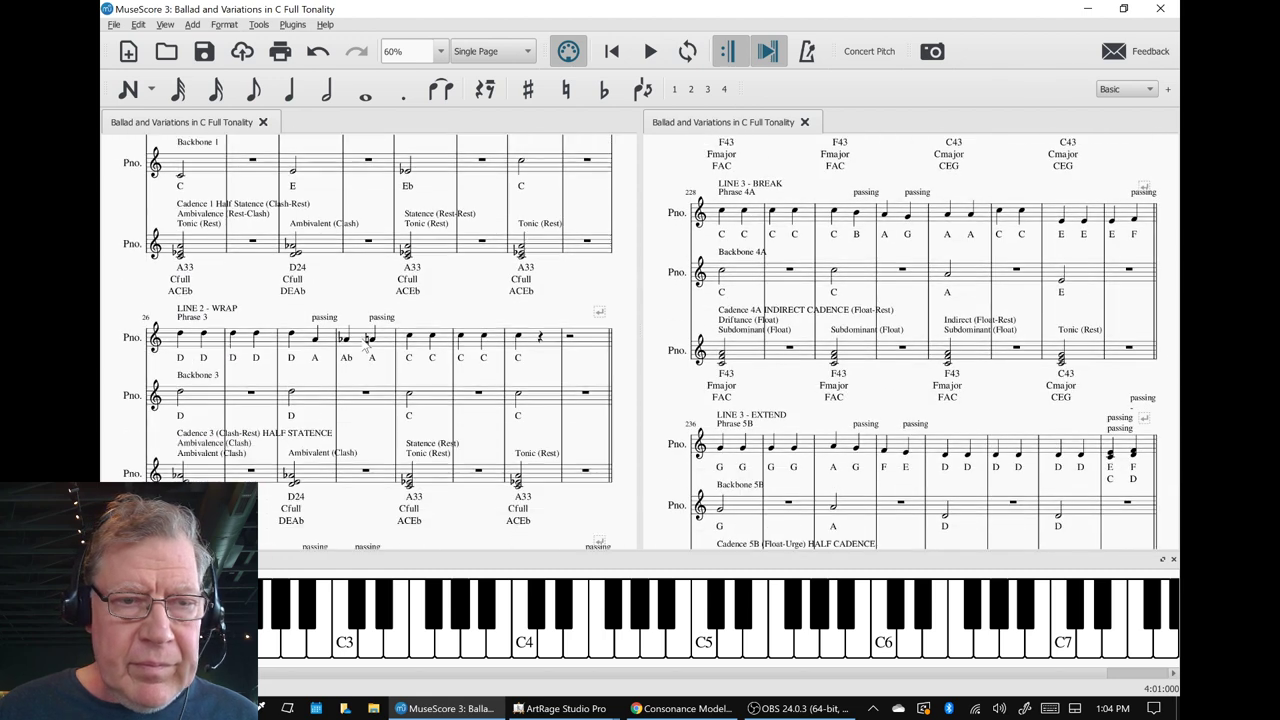
{"action": "scroll", "coordinate": [366, 345], "scroll_direction": "down", "scroll_amount": 2}
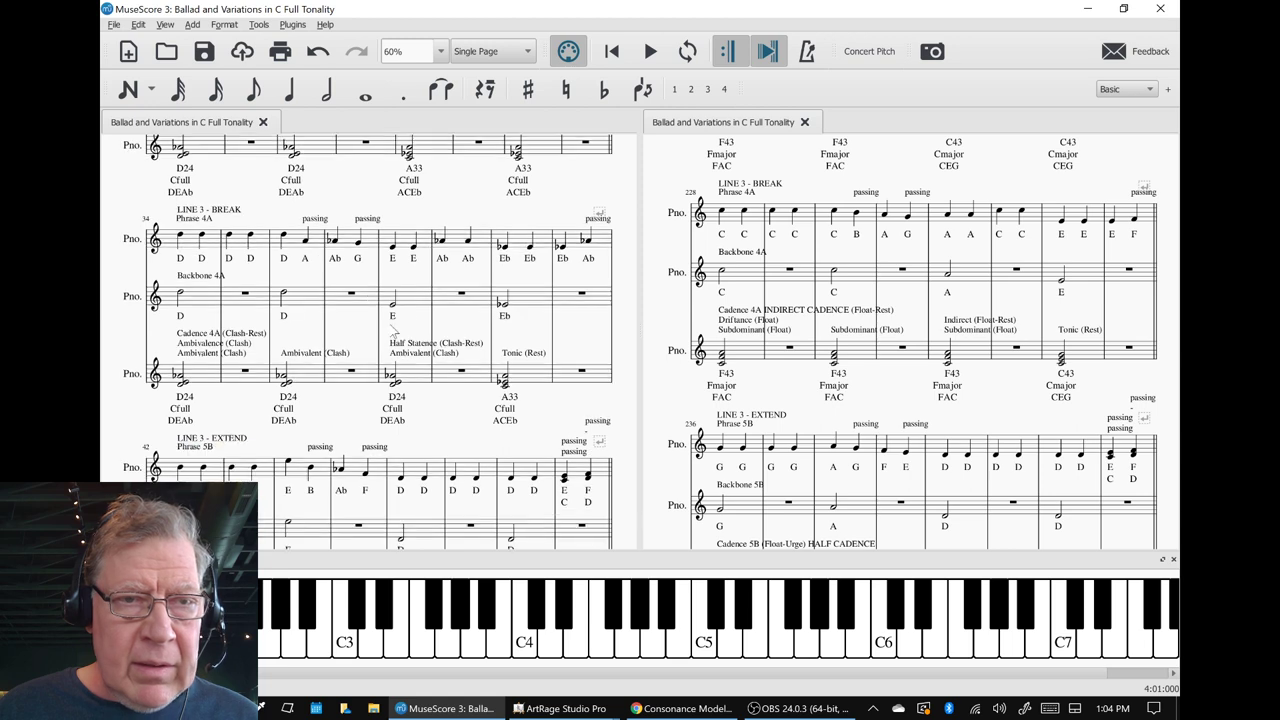
{"action": "left_click", "coordinate": [736, 279]}
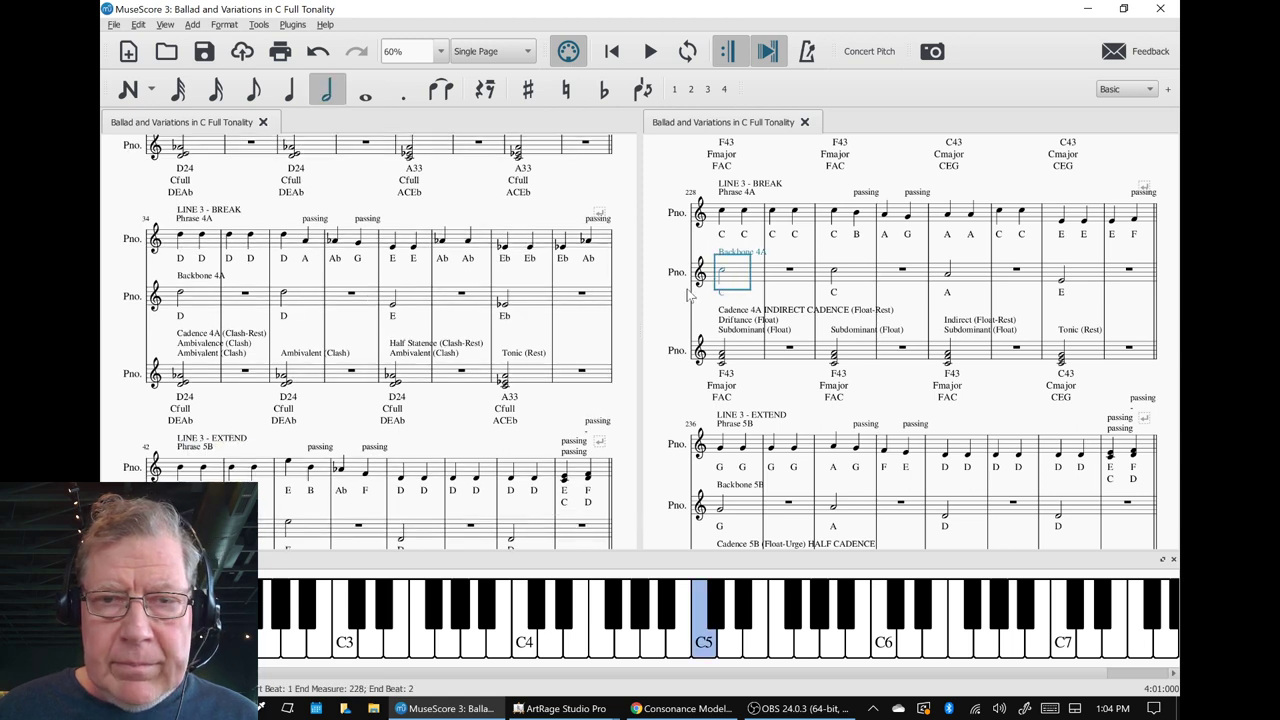
{"action": "key", "text": "space"}
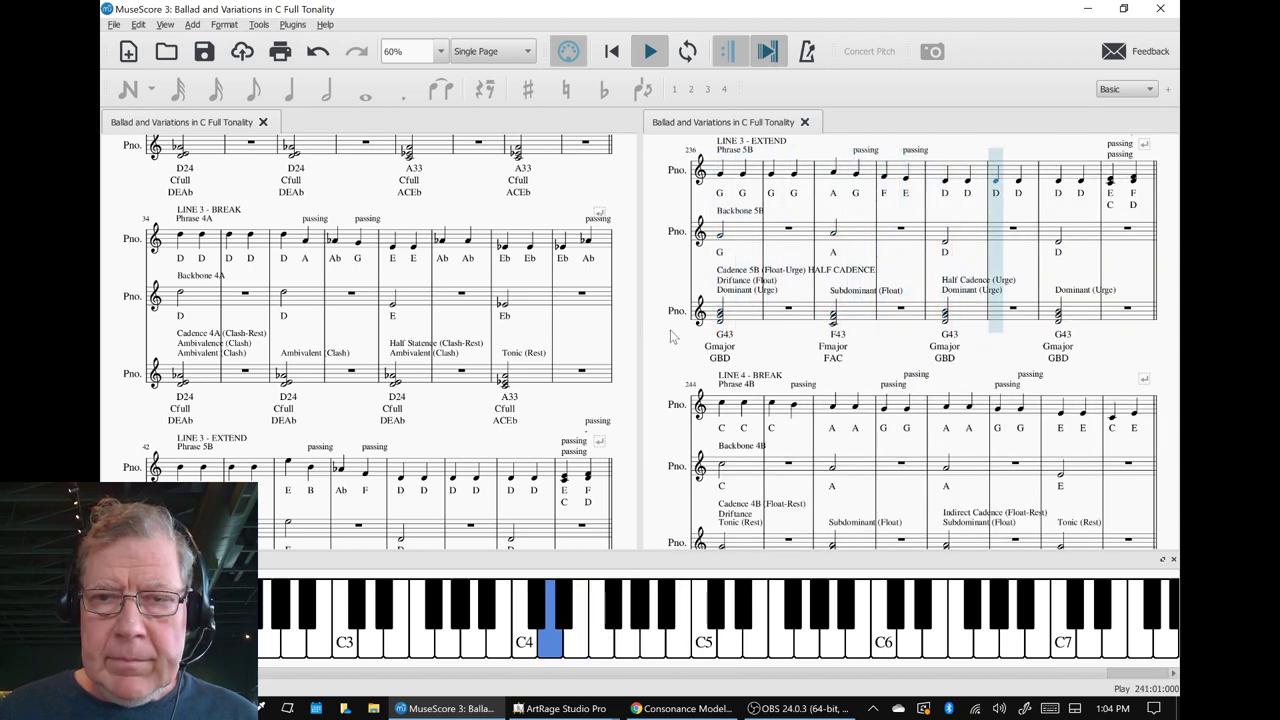
{"action": "key", "text": "space"}
{"action": "key", "text": "Escape"}
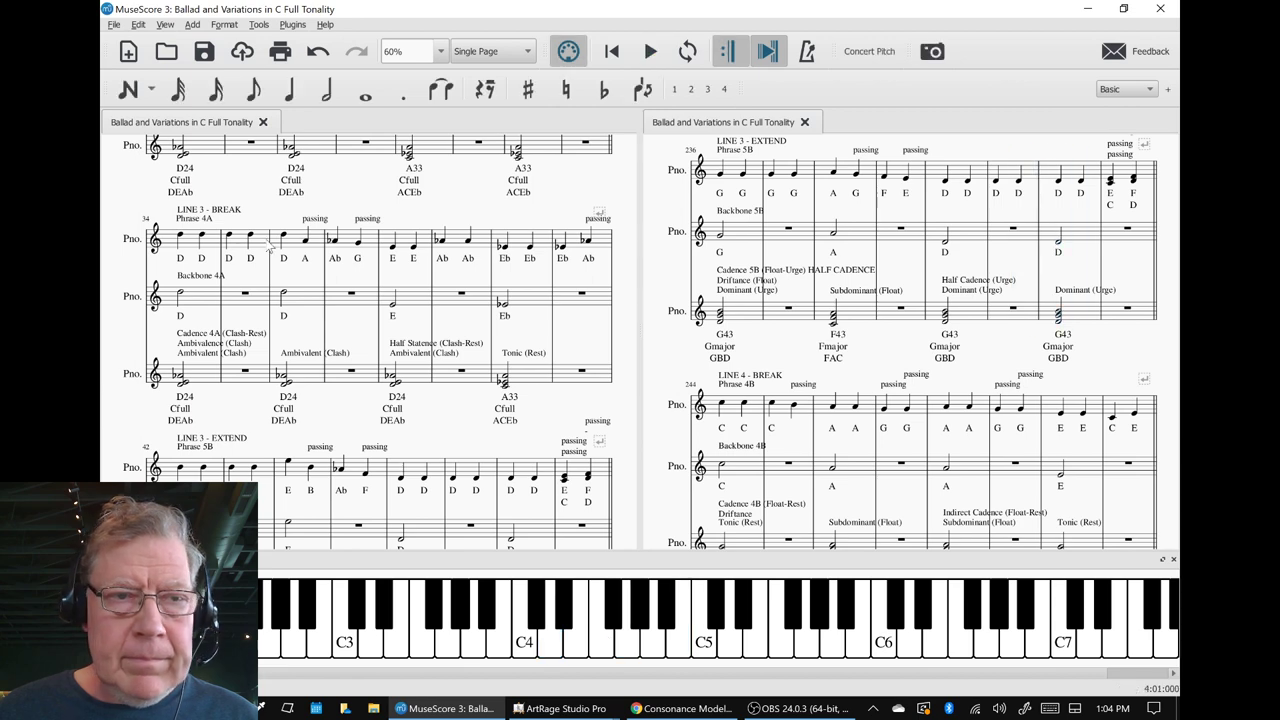
{"action": "left_click", "coordinate": [190, 240]}
{"action": "key", "text": "space"}
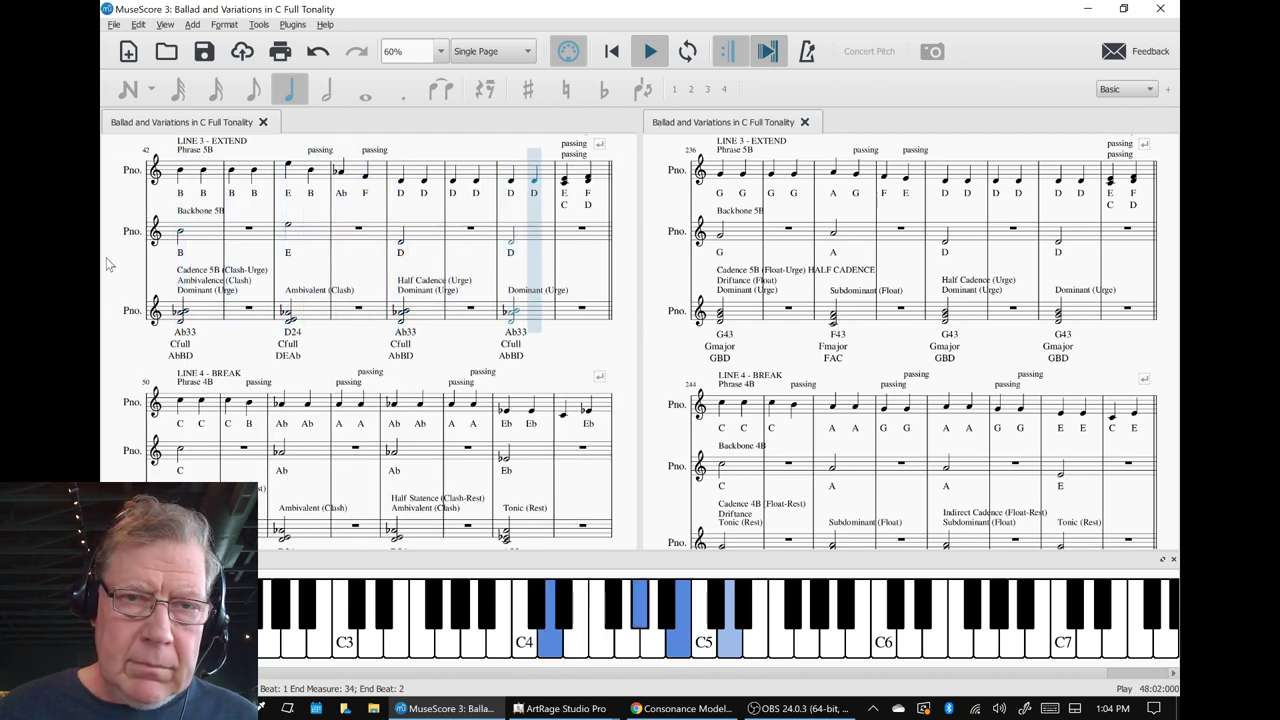
{"action": "key", "text": "space"}
Bring both Line 4 Break passages into view and select bar 244 as the playback start.
{"action": "scroll", "coordinate": [453, 316], "scroll_direction": "up", "scroll_amount": 3}
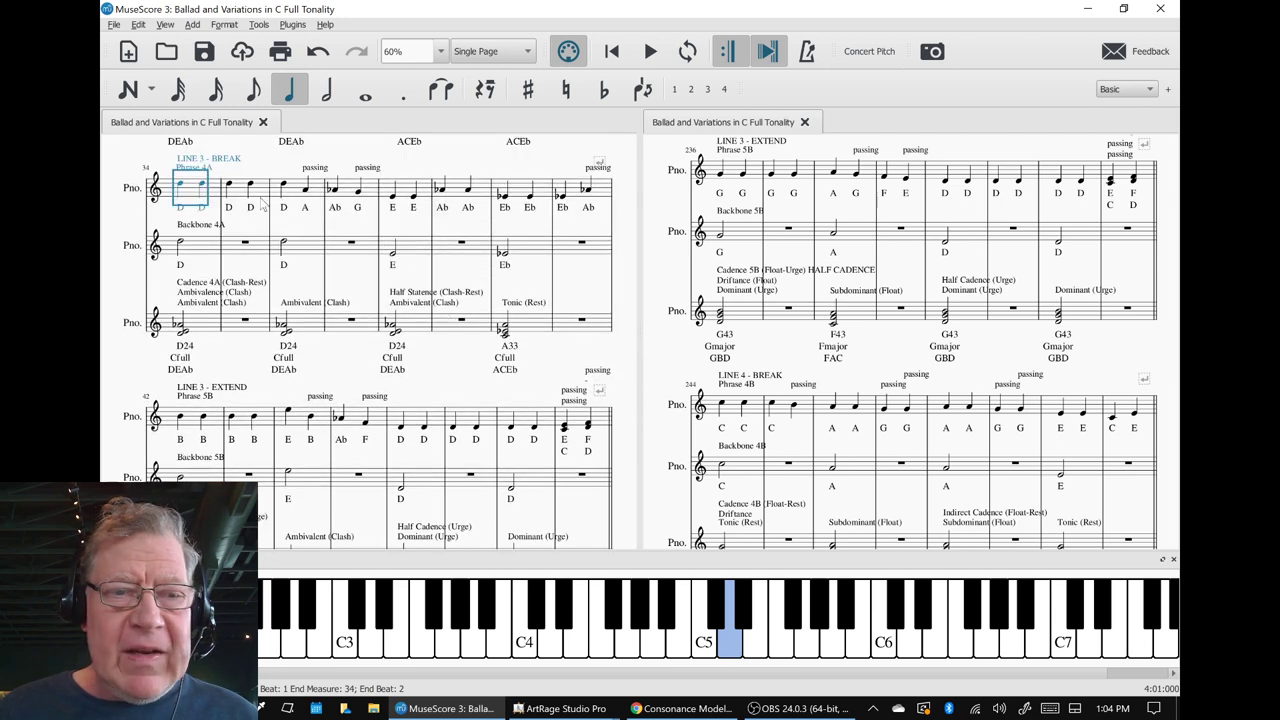
{"action": "left_click", "coordinate": [289, 413]}
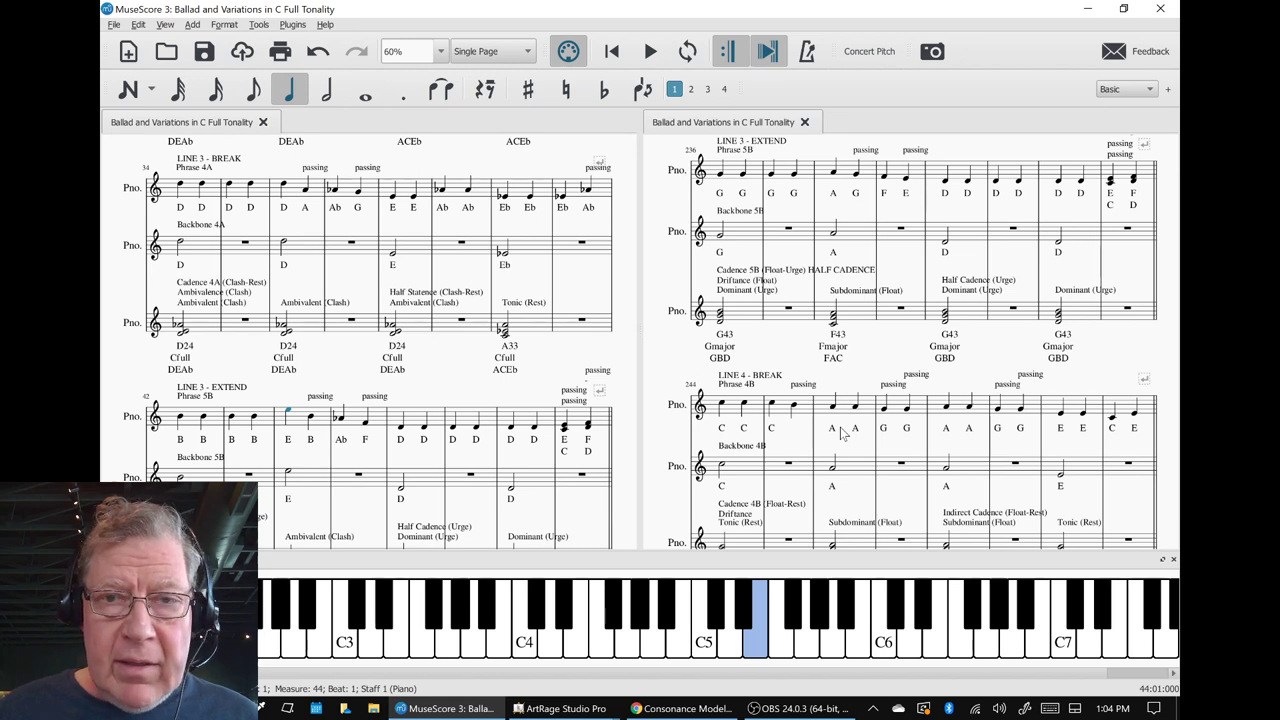
{"action": "scroll", "coordinate": [843, 432], "scroll_direction": "up", "scroll_amount": 2}
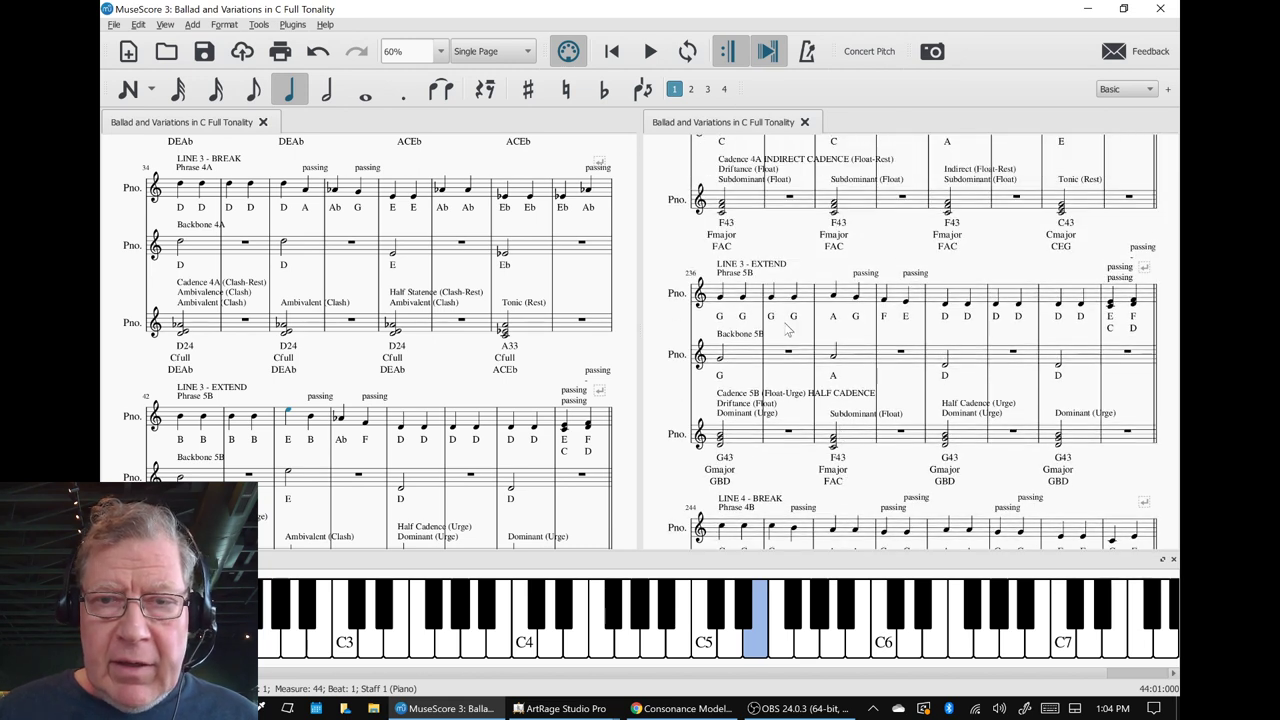
{"action": "left_click", "coordinate": [855, 298]}
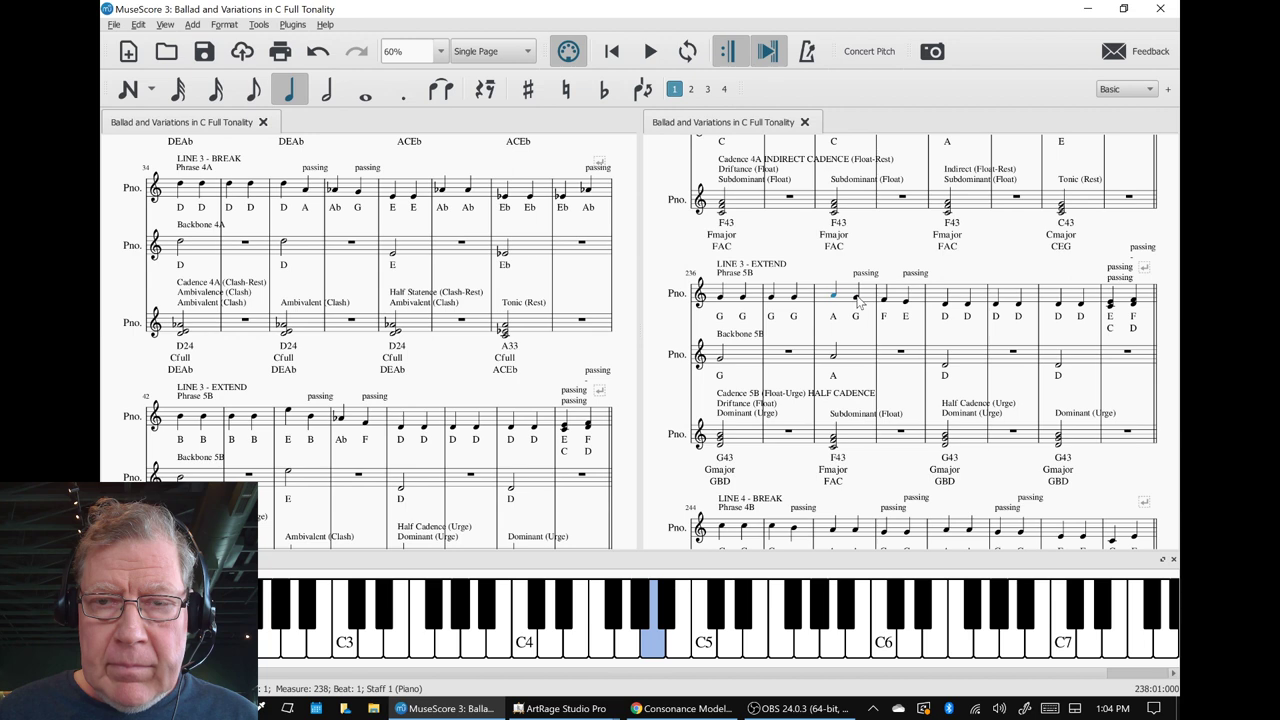
{"action": "scroll", "coordinate": [775, 346], "scroll_direction": "down", "scroll_amount": 1}
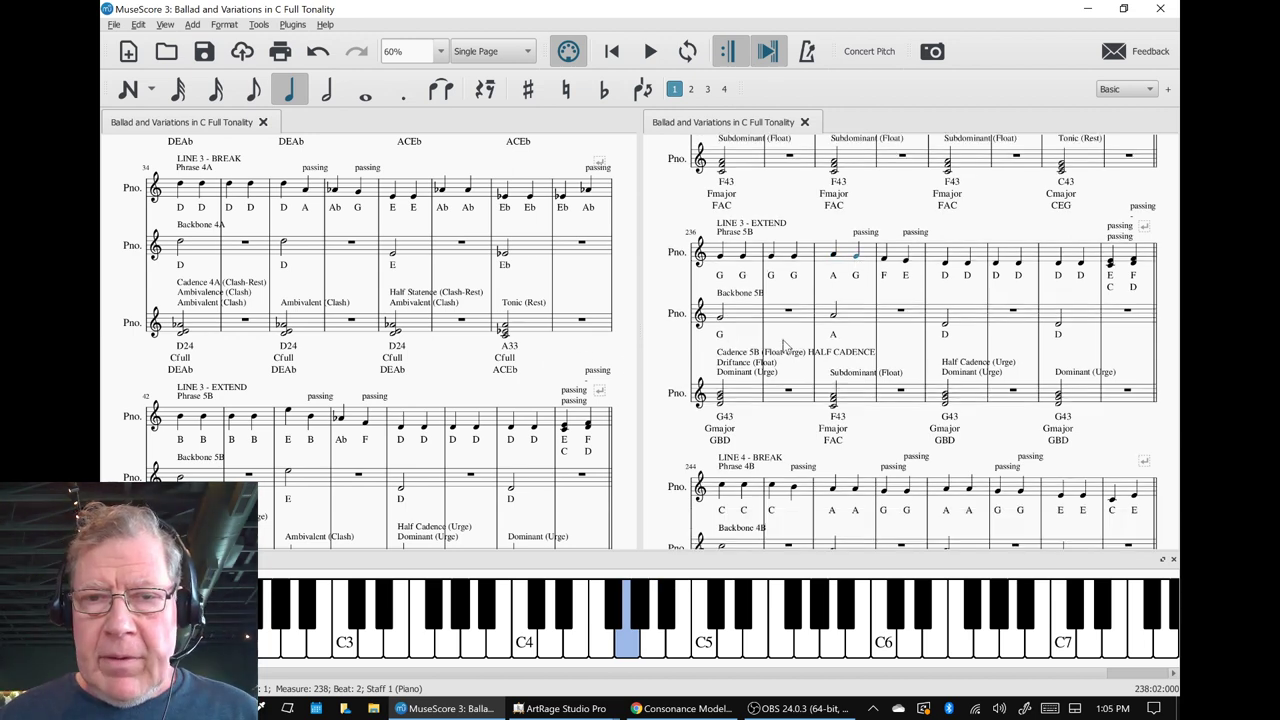
{"action": "scroll", "coordinate": [785, 346], "scroll_direction": "down", "scroll_amount": 7}
{"action": "scroll", "coordinate": [785, 346], "scroll_direction": "down", "scroll_amount": 7}
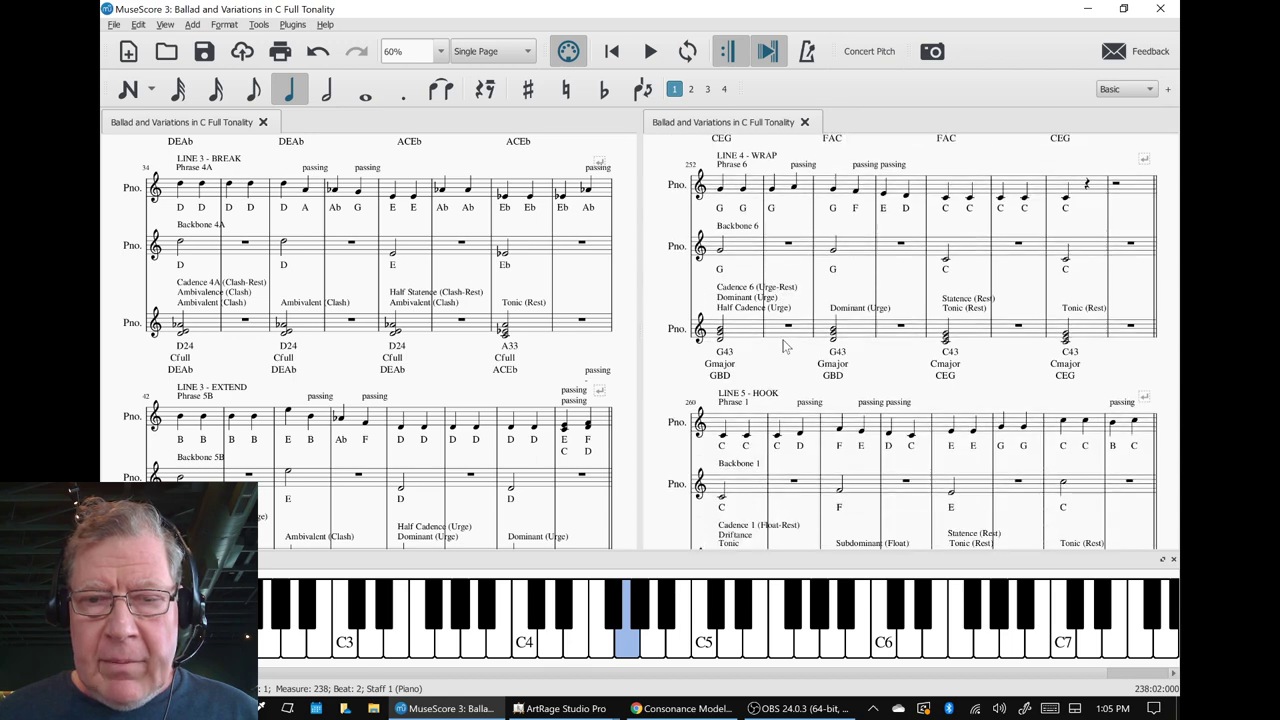
{"action": "scroll", "coordinate": [785, 346], "scroll_direction": "up", "scroll_amount": 10}
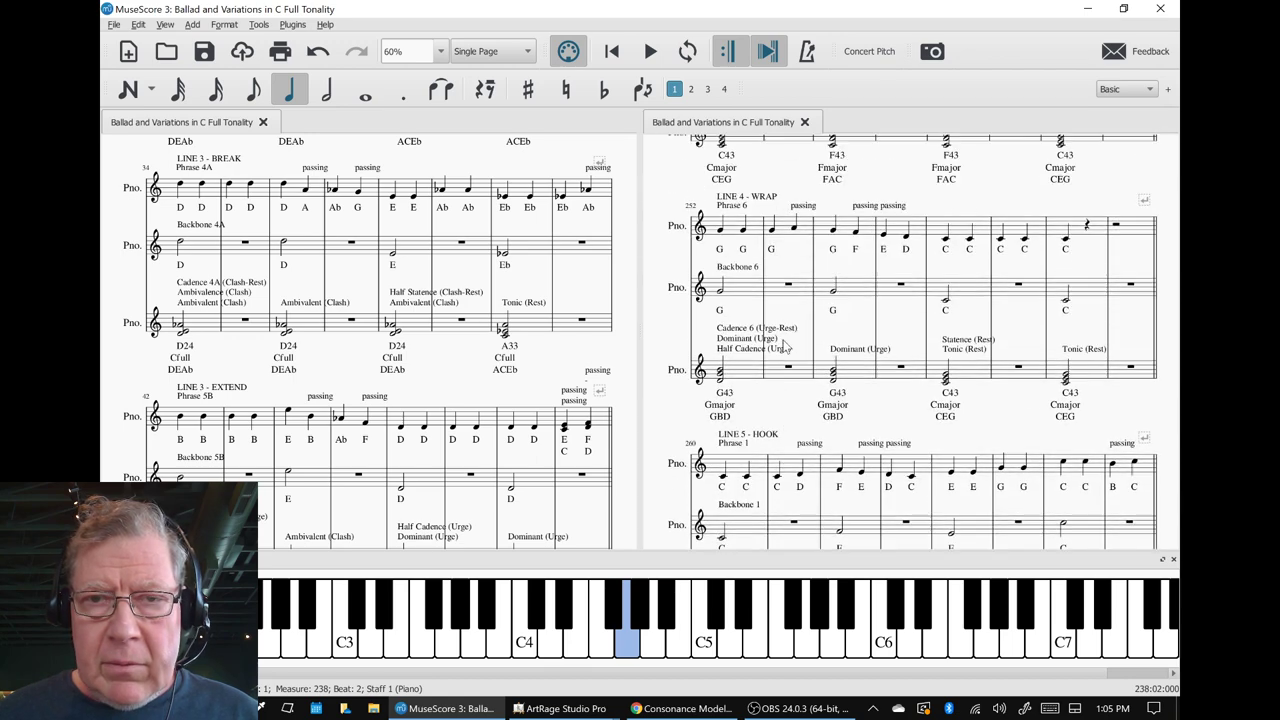
{"action": "scroll", "coordinate": [451, 347], "scroll_direction": "down", "scroll_amount": 9}
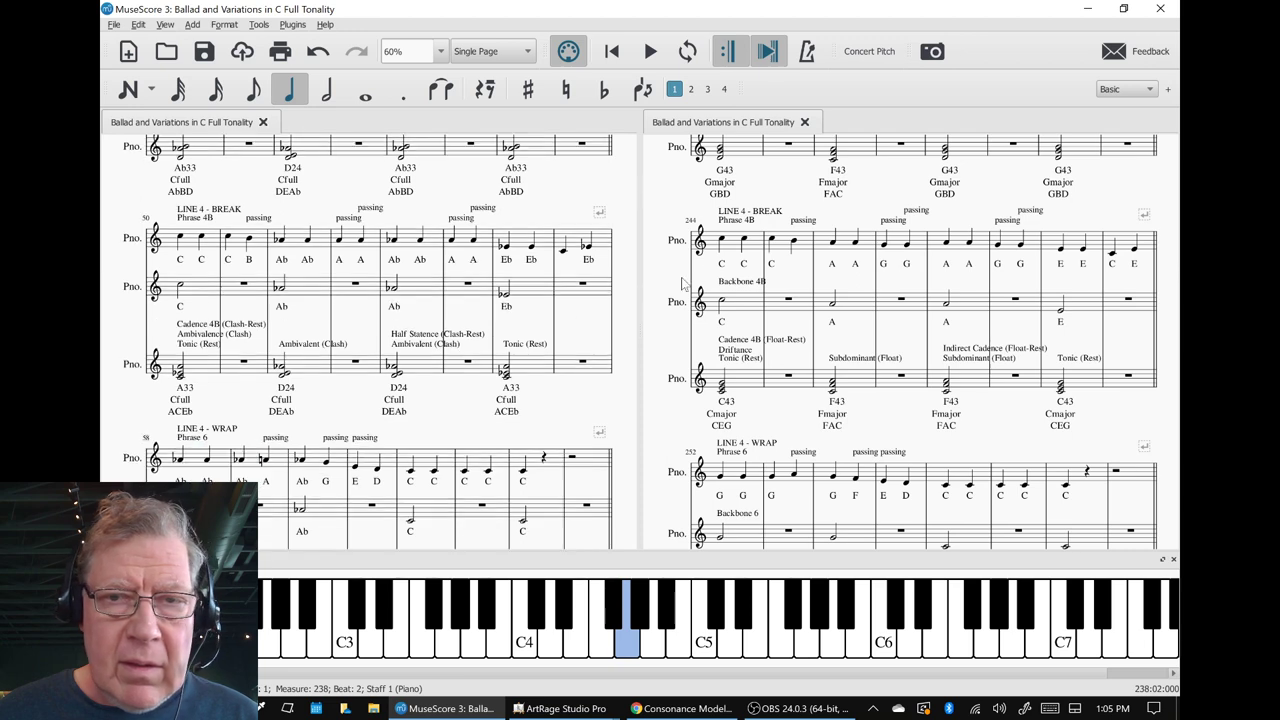
{"action": "left_click", "coordinate": [721, 241]}
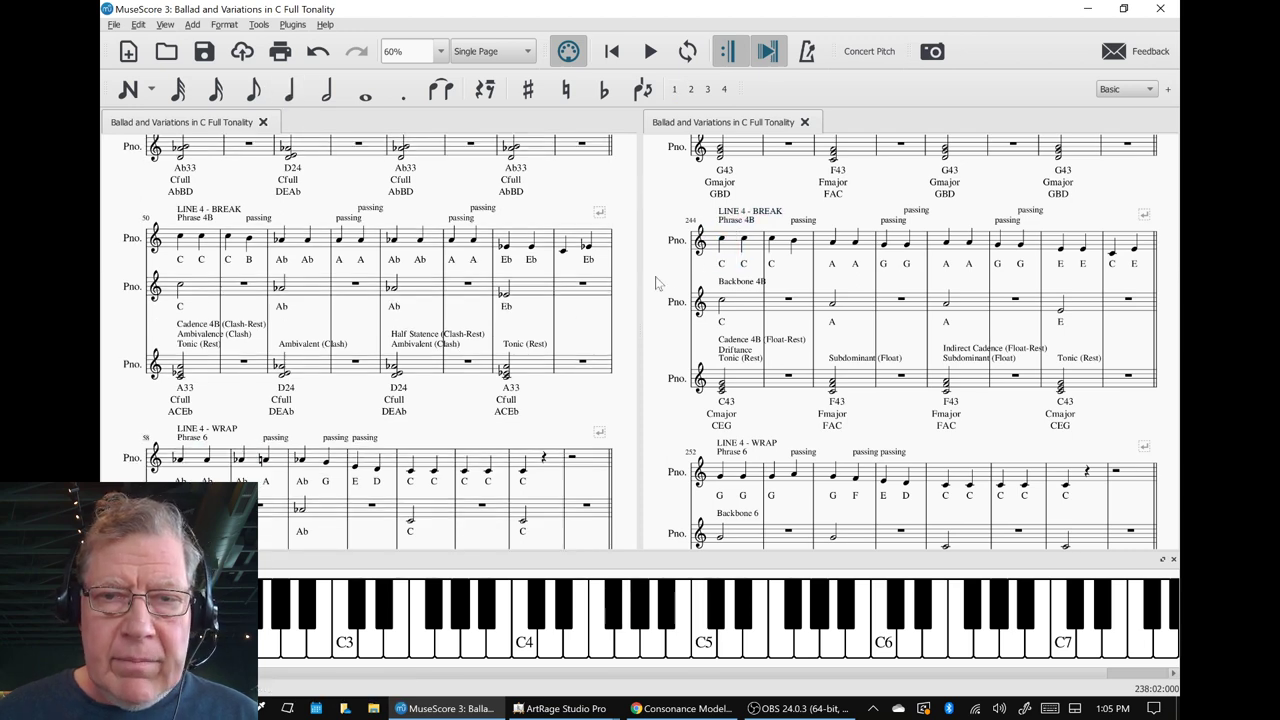
Play Variation 3's Line 4 Break from bar 244, then Variation 1's from bar 50.
{"action": "key", "text": "space"}
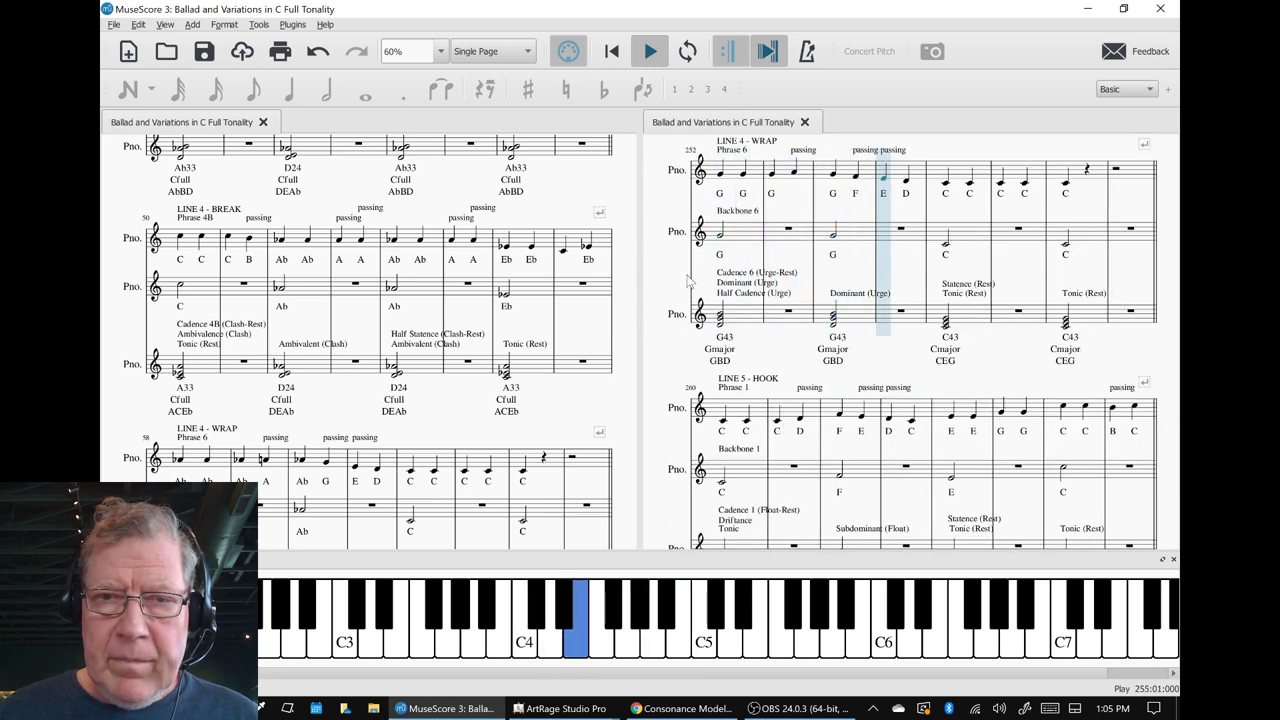
{"action": "key", "text": "space"}
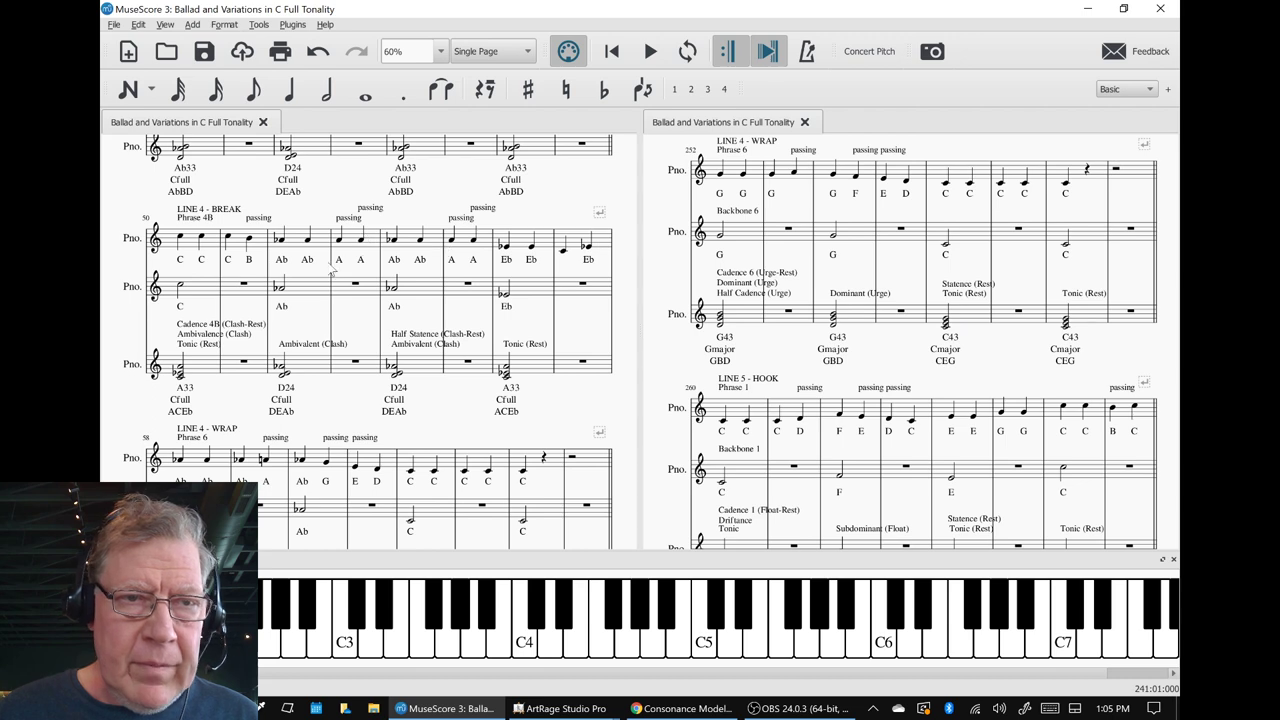
{"action": "left_click", "coordinate": [196, 243]}
{"action": "key", "text": "space"}
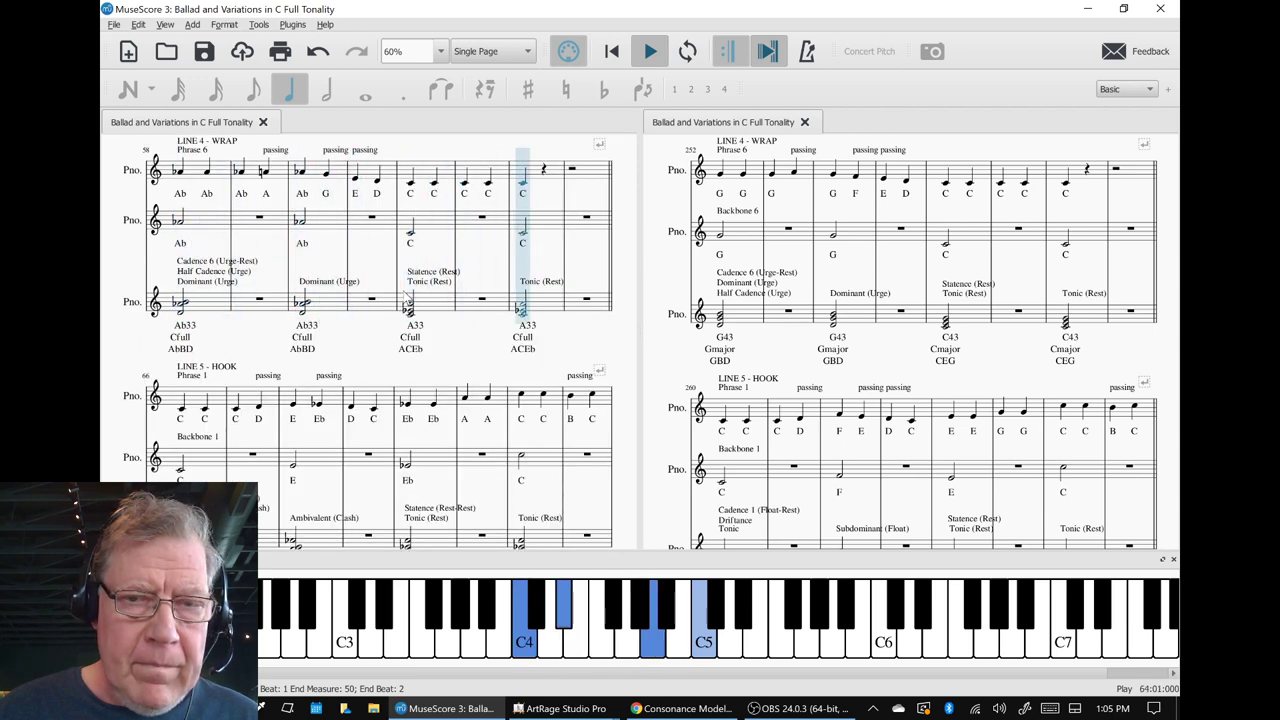
{"action": "key", "text": "space"}
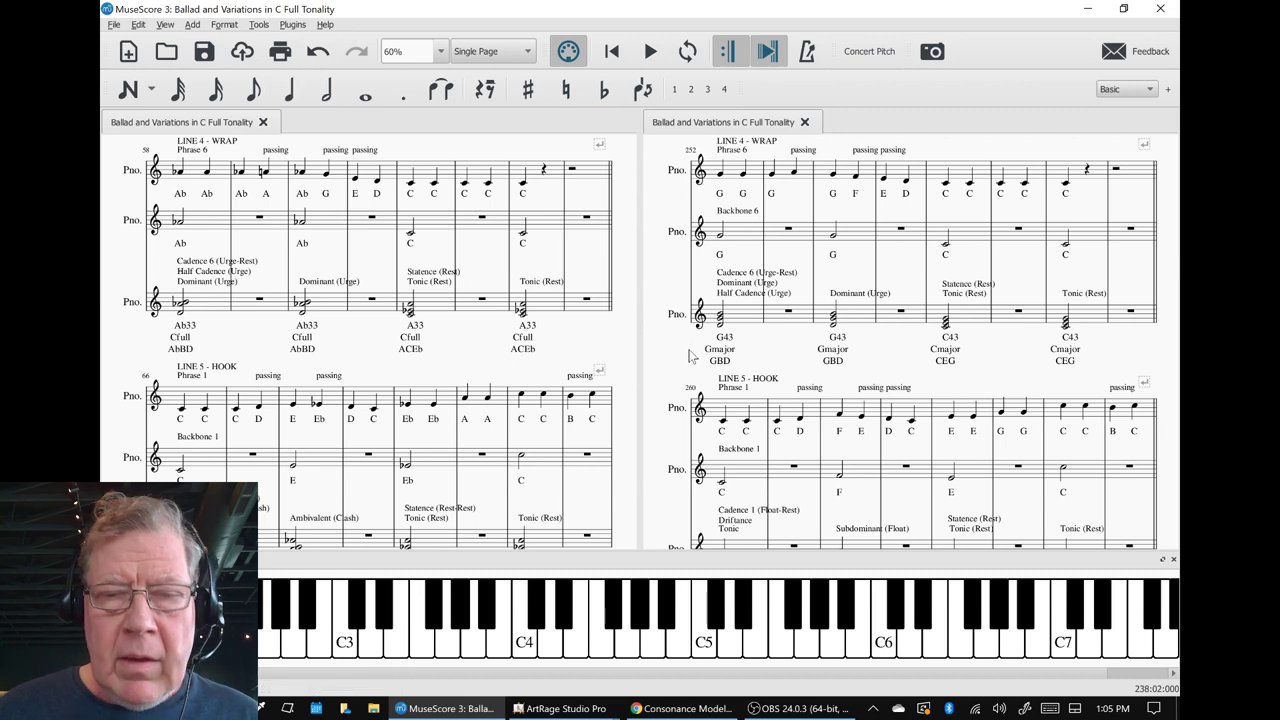
Play Line 6 from bar 276 to the Fine, then Variation 1's Line 6 from bar 82, then show open windows.
{"action": "scroll", "coordinate": [690, 355], "scroll_direction": "down", "scroll_amount": 5}
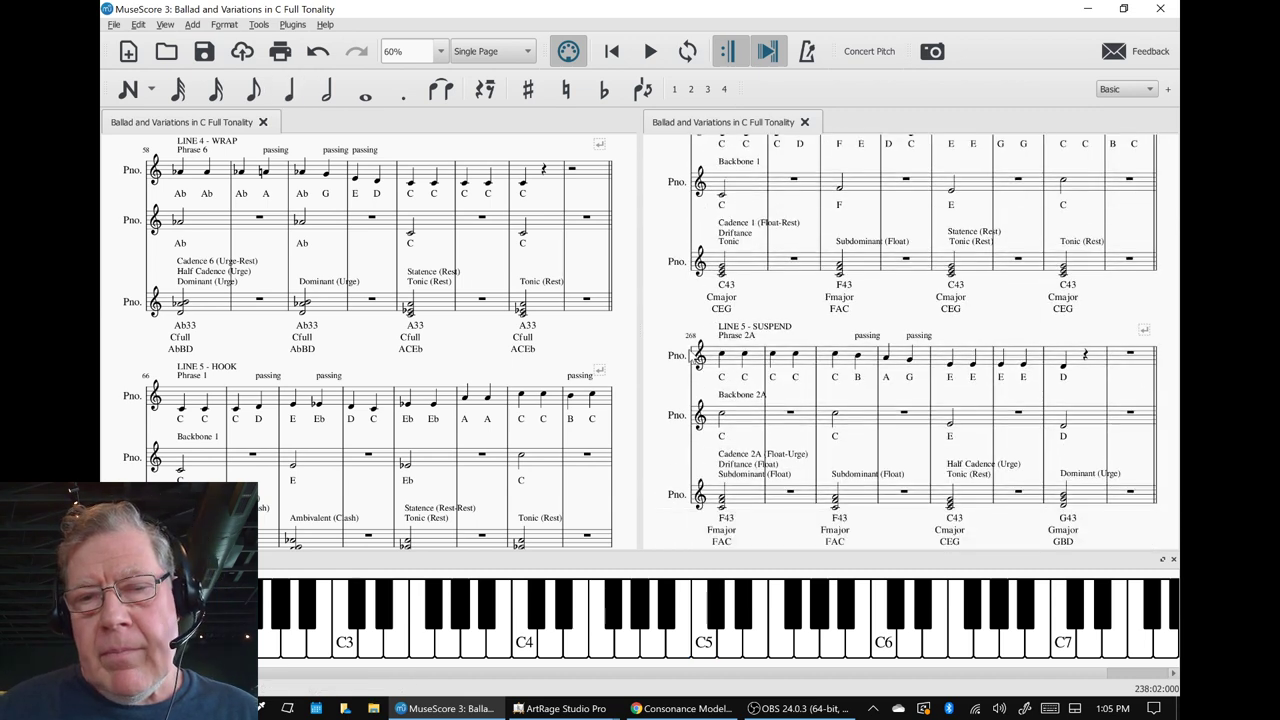
{"action": "scroll", "coordinate": [690, 357], "scroll_direction": "down", "scroll_amount": 1}
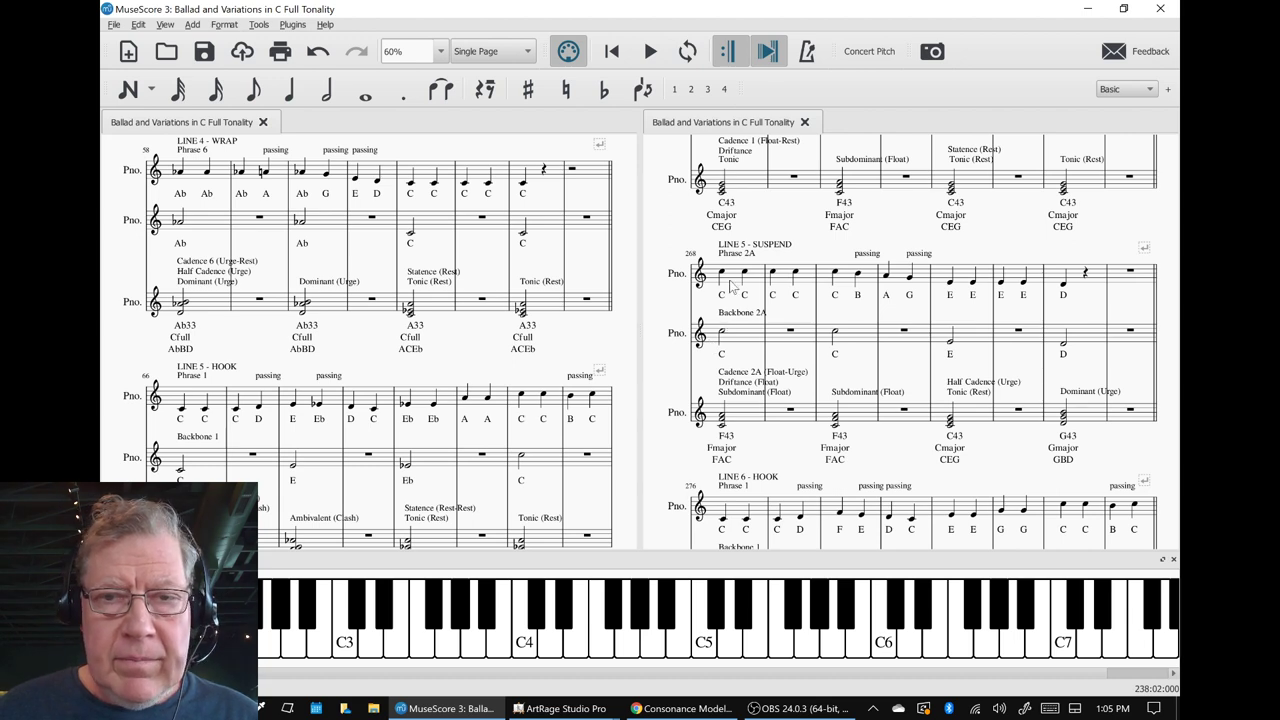
{"action": "scroll", "coordinate": [735, 287], "scroll_direction": "down", "scroll_amount": 2}
{"action": "scroll", "coordinate": [735, 286], "scroll_direction": "down", "scroll_amount": 2}
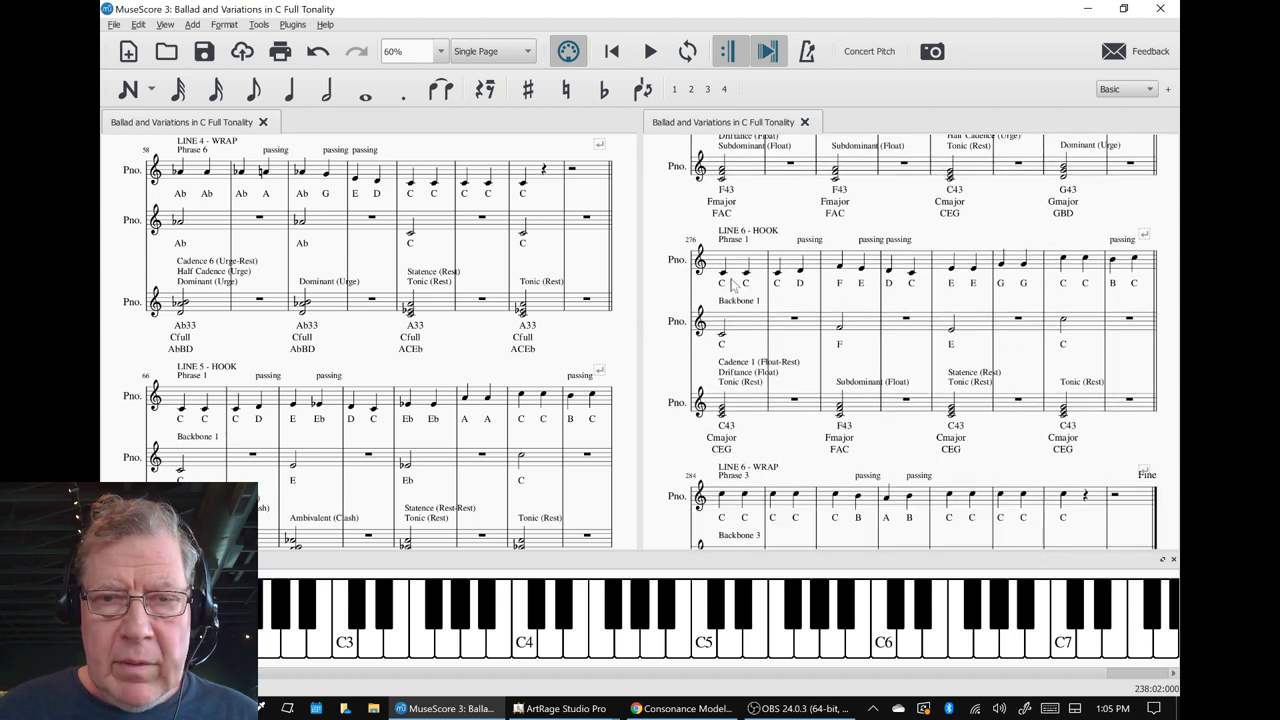
{"action": "left_click", "coordinate": [740, 266]}
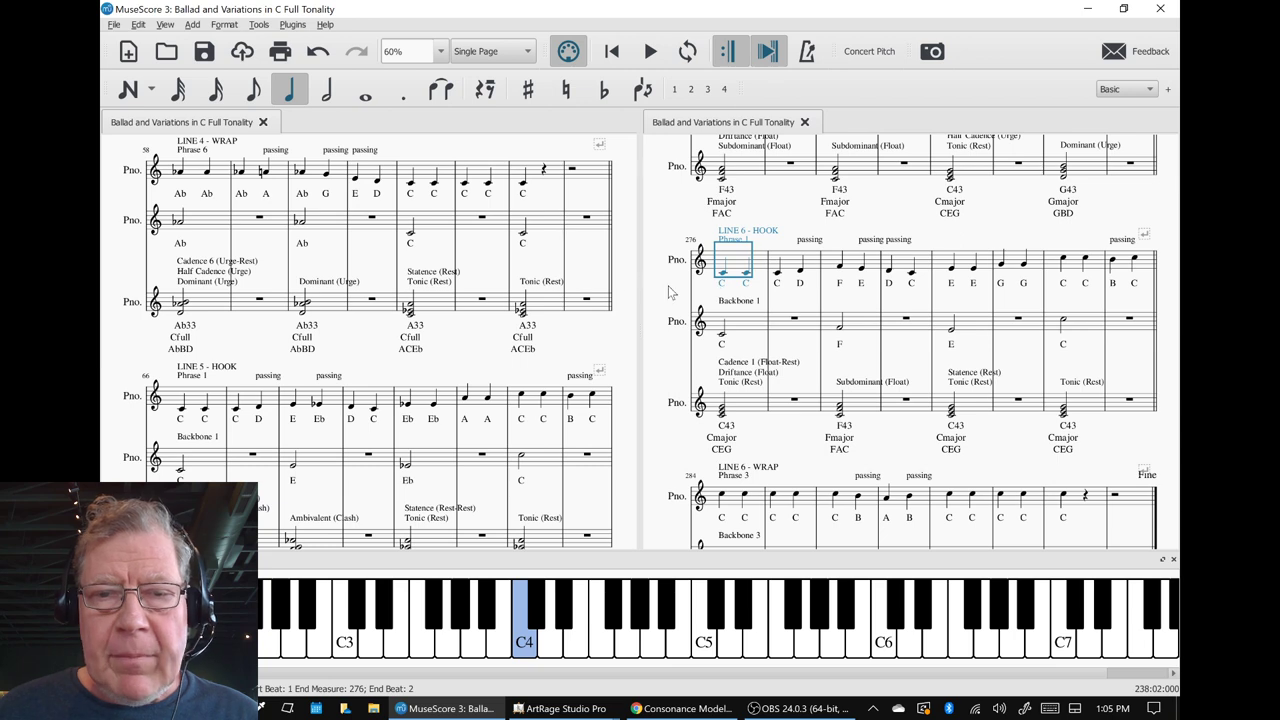
{"action": "key", "text": "space"}
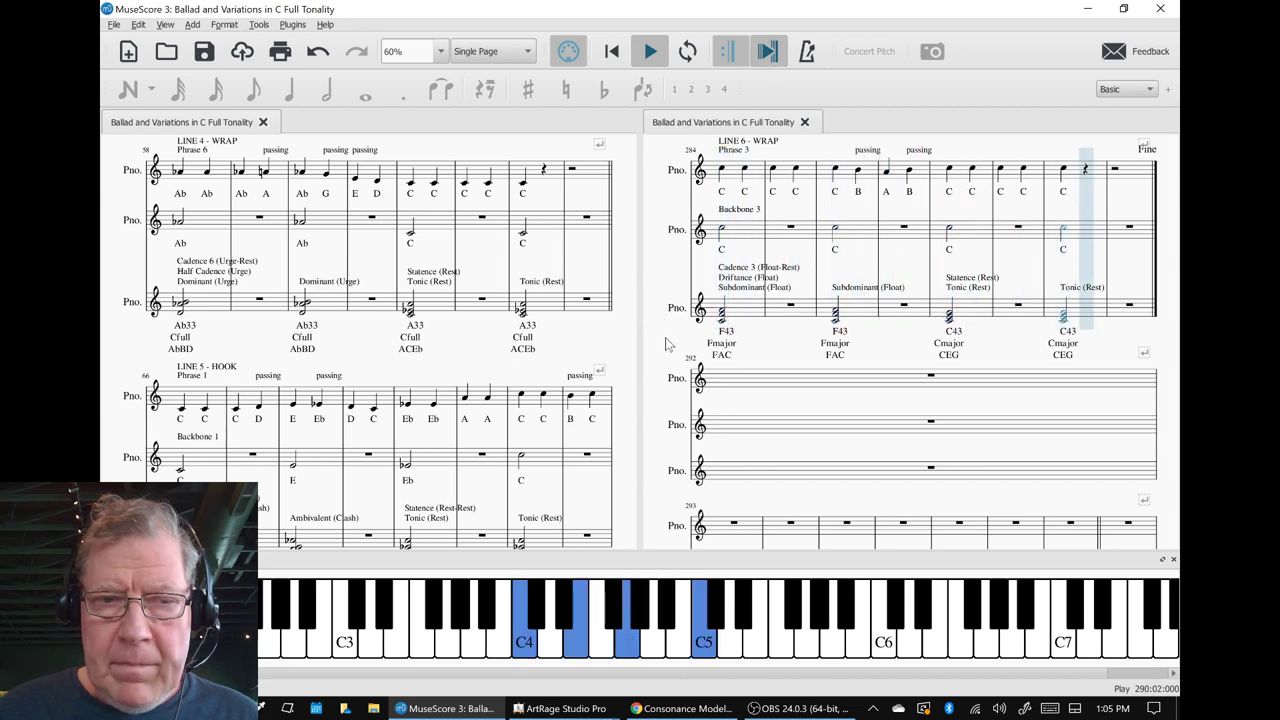
{"action": "scroll", "coordinate": [596, 344], "scroll_direction": "down", "scroll_amount": 9}
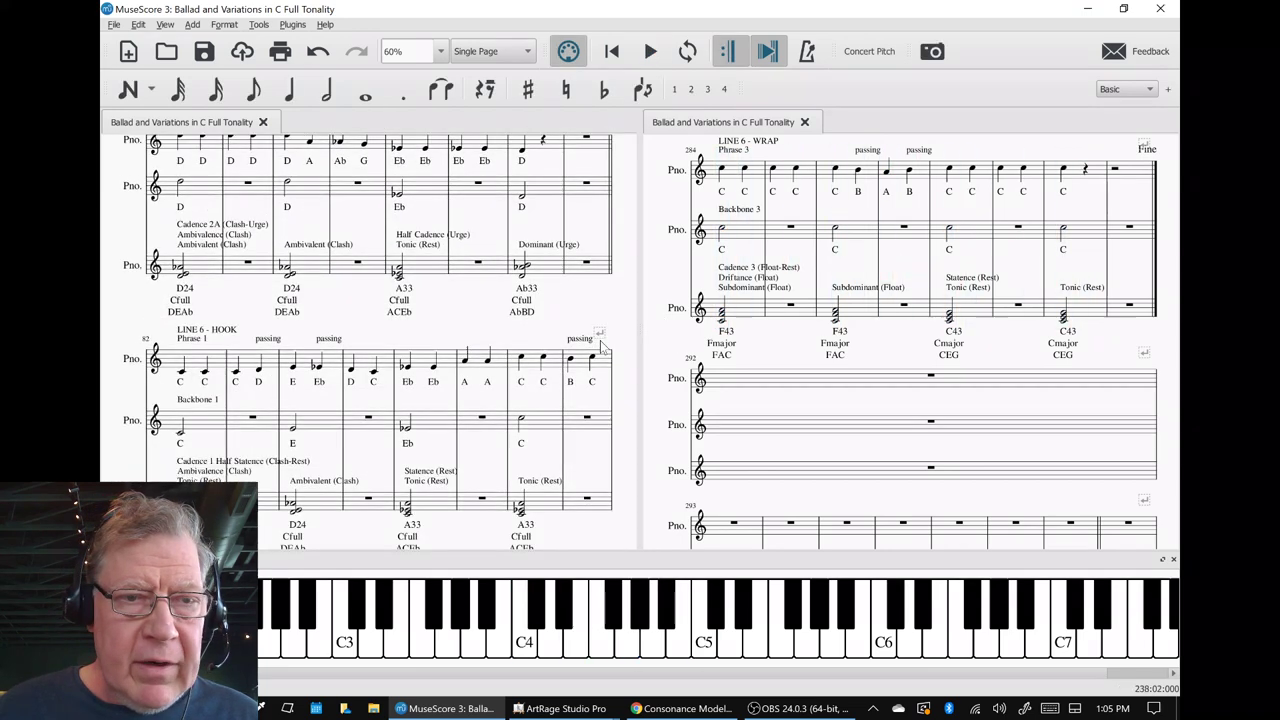
{"action": "scroll", "coordinate": [601, 345], "scroll_direction": "down", "scroll_amount": 3}
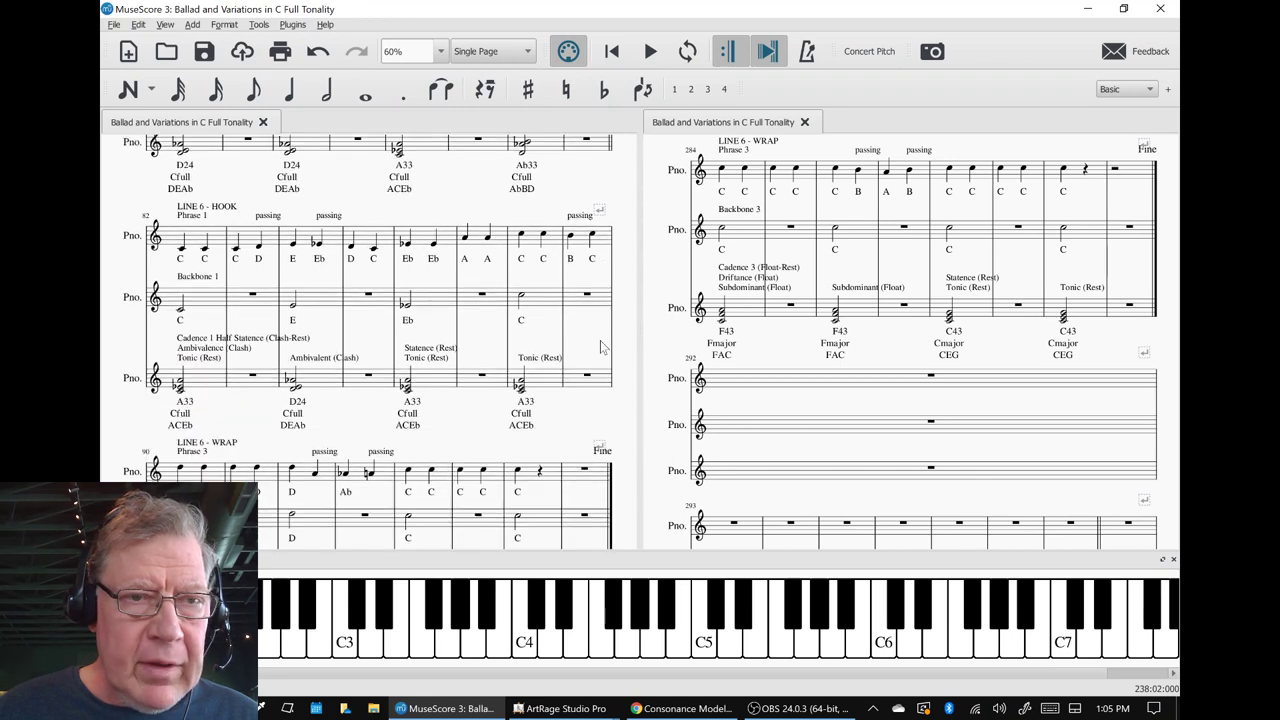
{"action": "left_click", "coordinate": [199, 241]}
{"action": "key", "text": "space"}
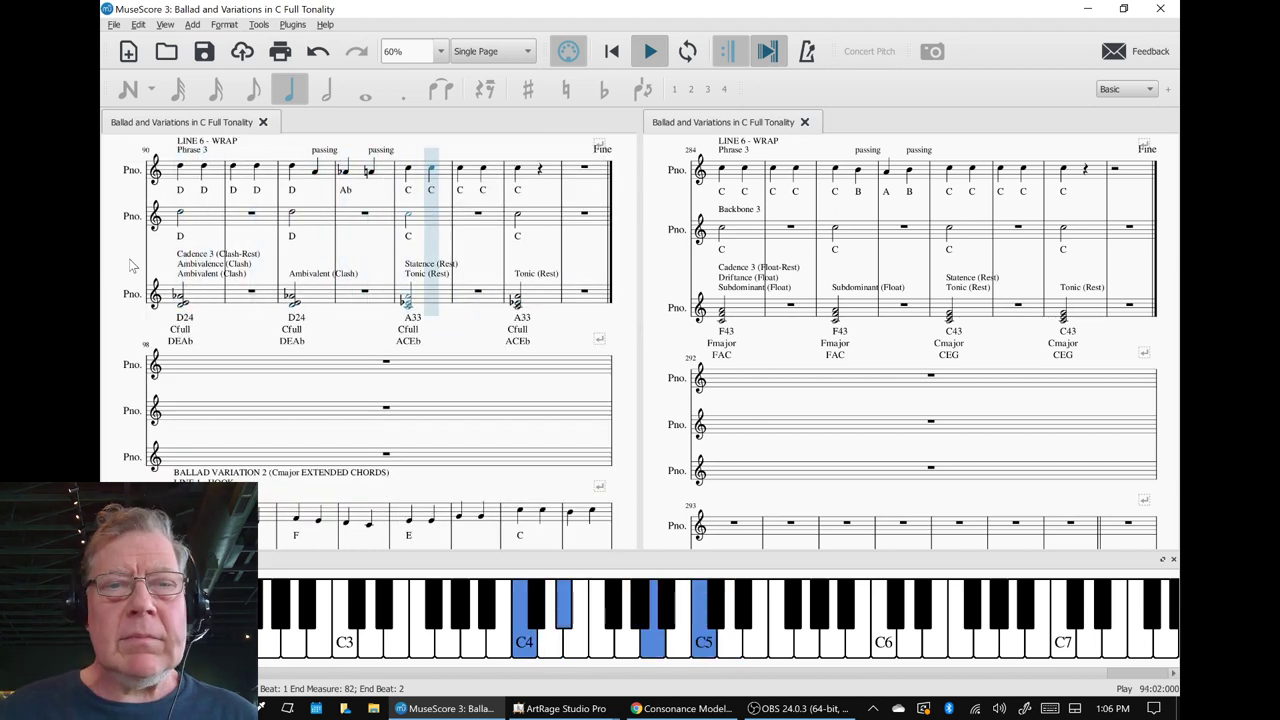
{"action": "key", "text": "space"}
{"action": "key", "text": "Escape"}
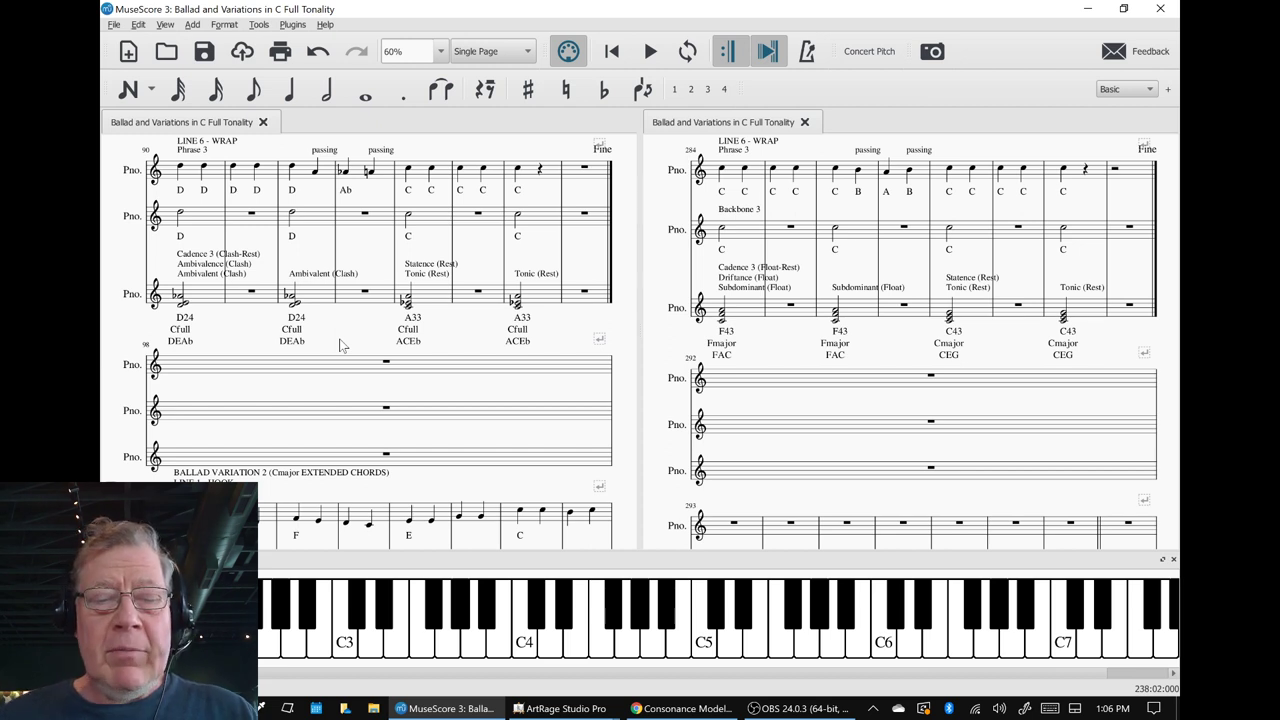
{"action": "key", "text": "alt+Tab"}
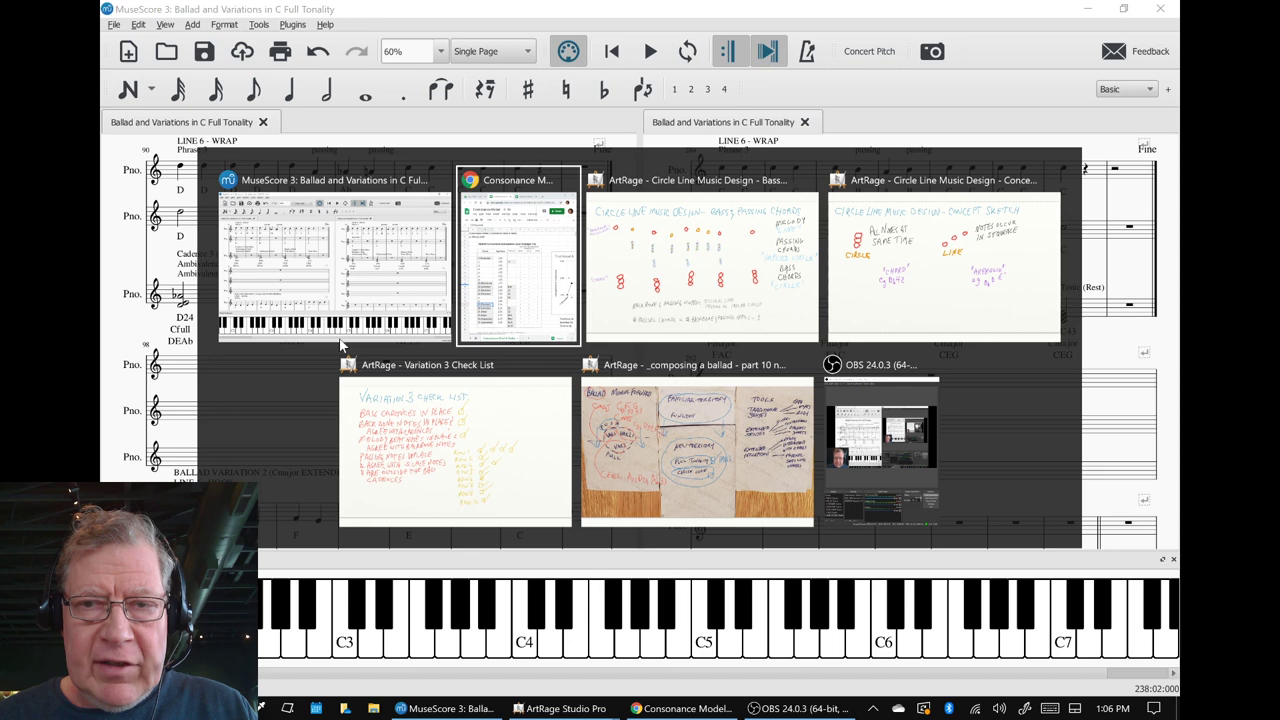
{"action": "key", "text": "Tab"}
{"action": "key", "text": "Tab"}
{"action": "key", "text": "Tab"}
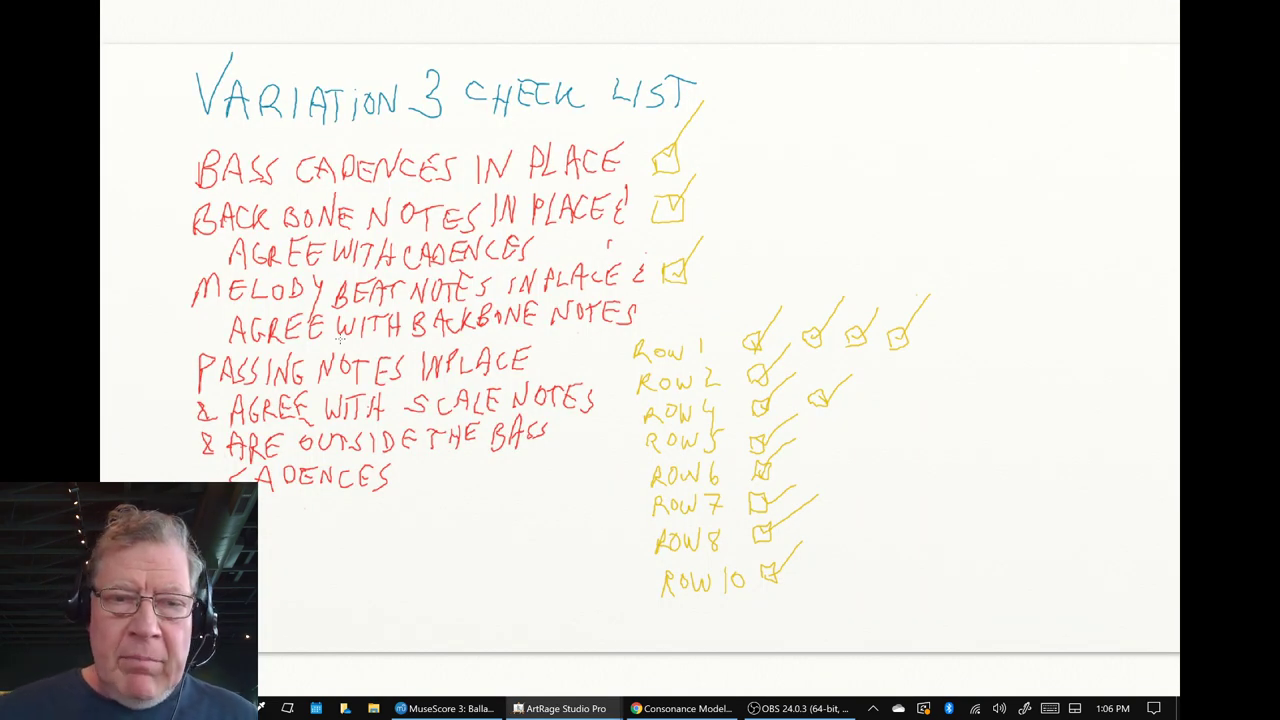
{"action": "mouse_move", "coordinate": [176, 395]}
{"action": "left_mouse_down"}
{"action": "mouse_move", "coordinate": [166, 476]}
{"action": "mouse_move", "coordinate": [180, 362]}
{"action": "mouse_move", "coordinate": [174, 478]}
{"action": "left_mouse_up"}
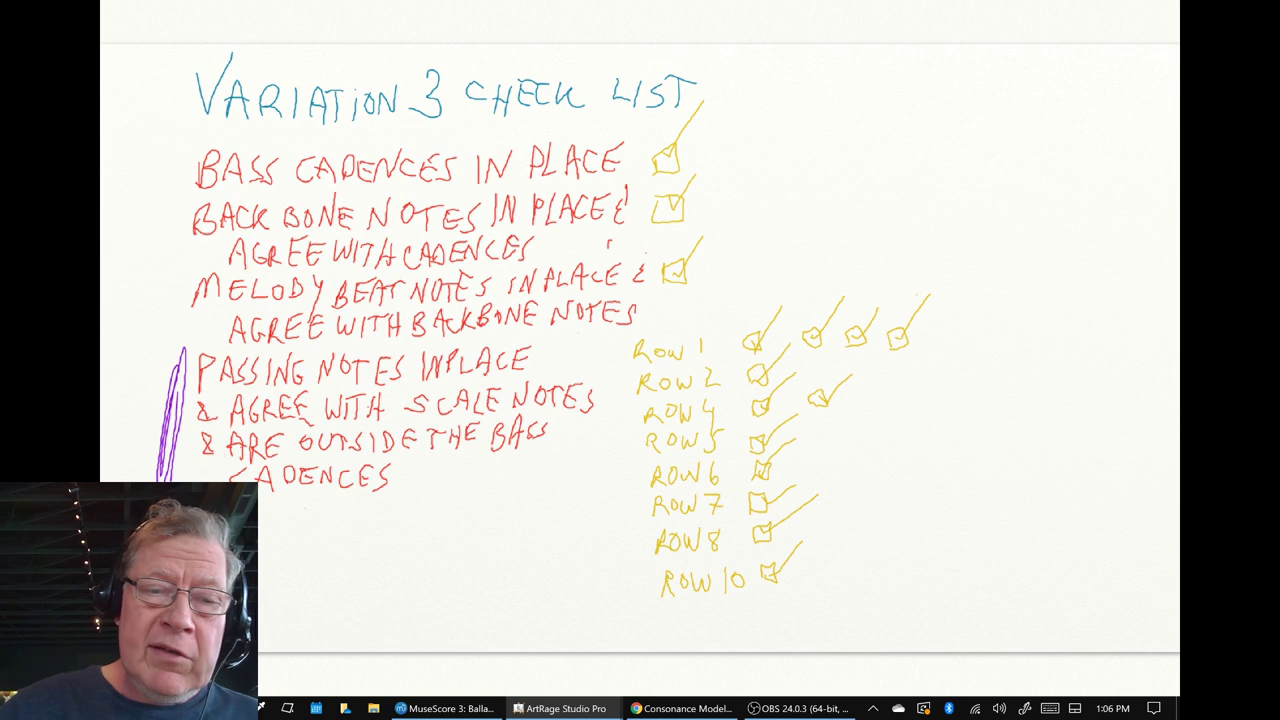
{"action": "mouse_move", "coordinate": [470, 388]}
{"action": "left_mouse_down"}
{"action": "mouse_move", "coordinate": [397, 395]}
{"action": "mouse_move", "coordinate": [455, 425]}
{"action": "mouse_move", "coordinate": [563, 406]}
{"action": "mouse_move", "coordinate": [582, 382]}
{"action": "mouse_move", "coordinate": [425, 378]}
{"action": "left_mouse_up"}
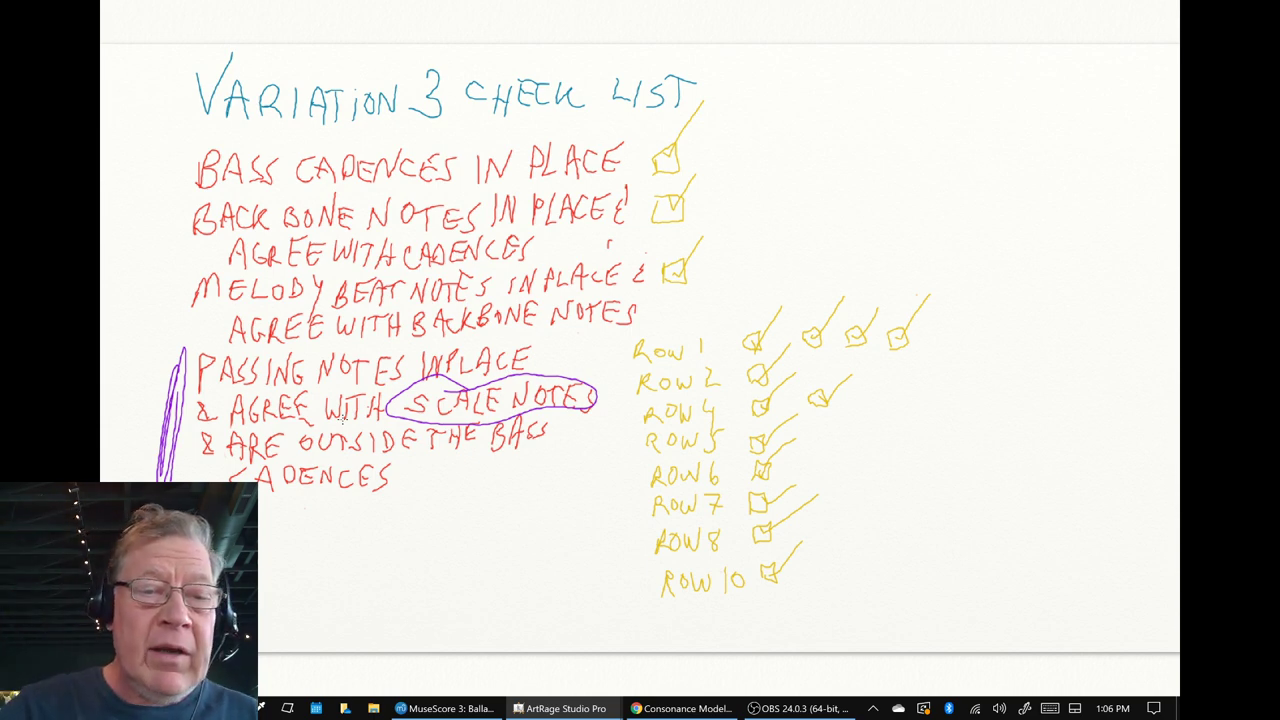
{"action": "mouse_move", "coordinate": [362, 414]}
{"action": "left_mouse_down"}
{"action": "mouse_move", "coordinate": [274, 496]}
{"action": "mouse_move", "coordinate": [560, 418]}
{"action": "mouse_move", "coordinate": [432, 412]}
{"action": "left_mouse_up"}
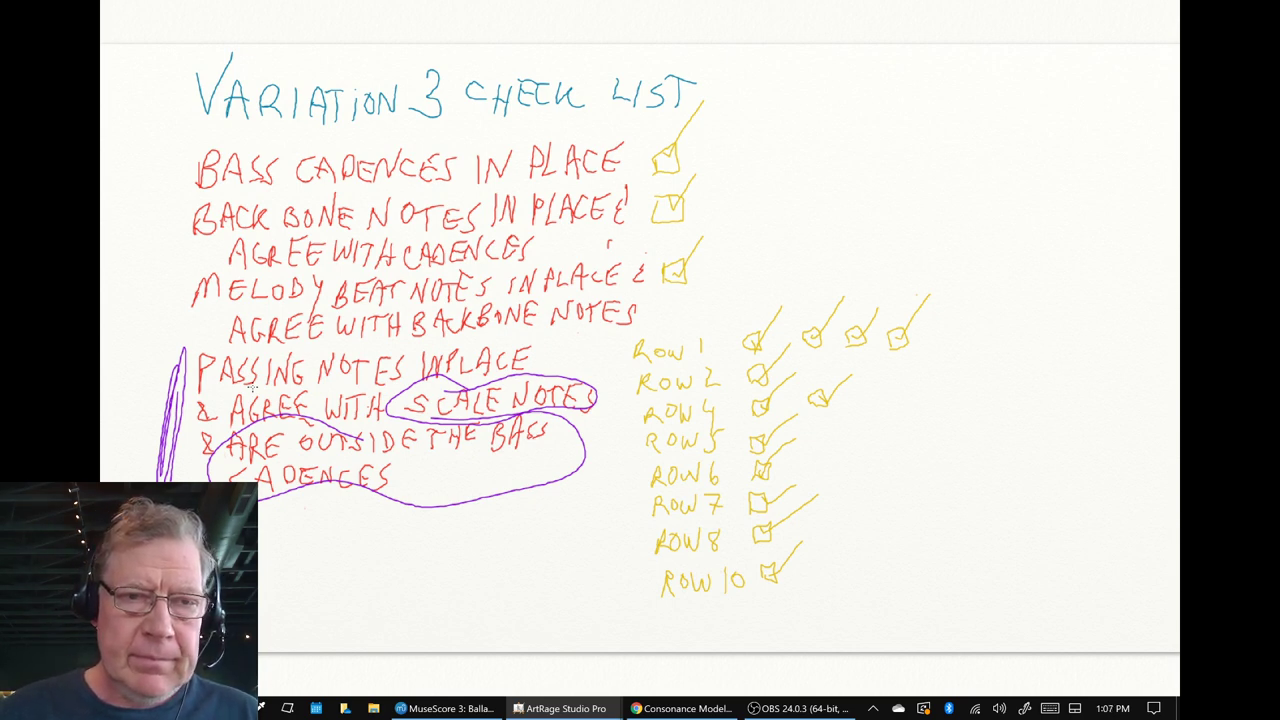
{"action": "key", "text": "ctrl+z"}
{"action": "key", "text": "ctrl+z"}
{"action": "key", "text": "ctrl+z"}
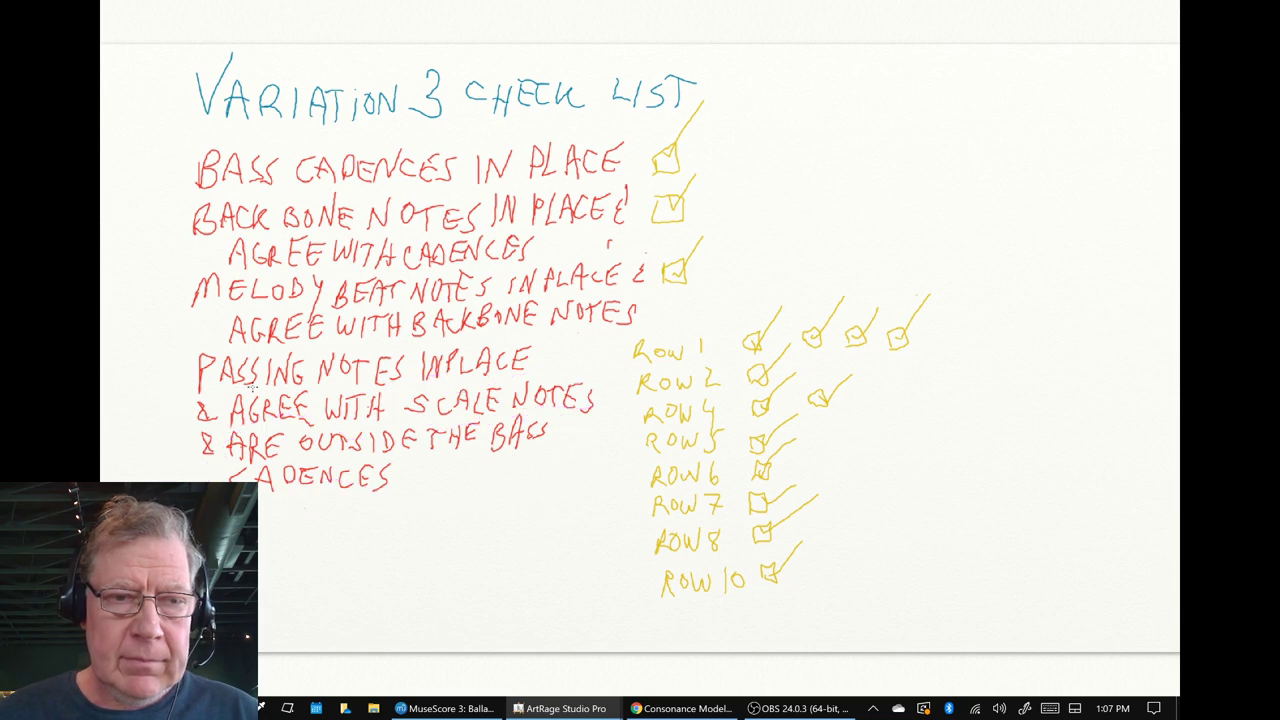
Draw purple ellipses around the Row 1–Row 10 checks and the top three checkboxes, then return to MuseScore.
{"action": "mouse_move", "coordinate": [713, 308]}
{"action": "left_mouse_down"}
{"action": "mouse_move", "coordinate": [674, 315]}
{"action": "mouse_move", "coordinate": [775, 600]}
{"action": "mouse_move", "coordinate": [858, 278]}
{"action": "mouse_move", "coordinate": [664, 325]}
{"action": "left_mouse_up"}
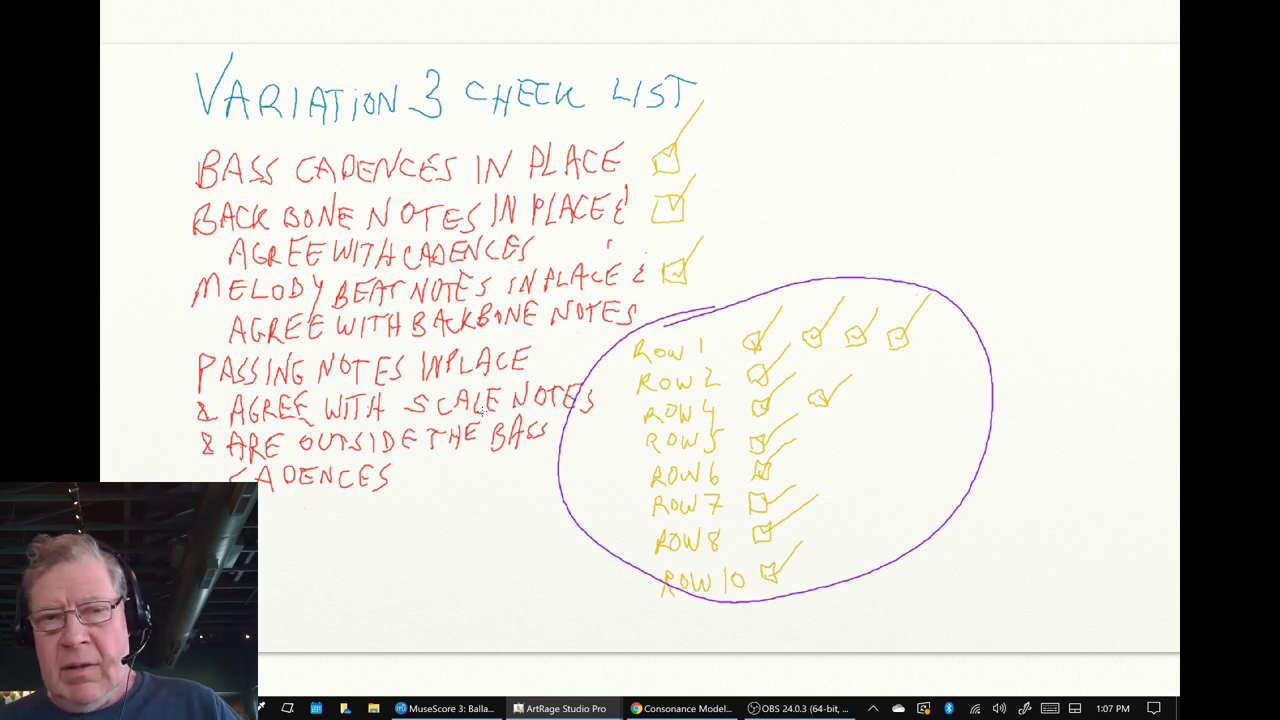
{"action": "mouse_move", "coordinate": [676, 110]}
{"action": "left_mouse_down"}
{"action": "mouse_move", "coordinate": [612, 204]}
{"action": "mouse_move", "coordinate": [688, 76]}
{"action": "left_mouse_up"}
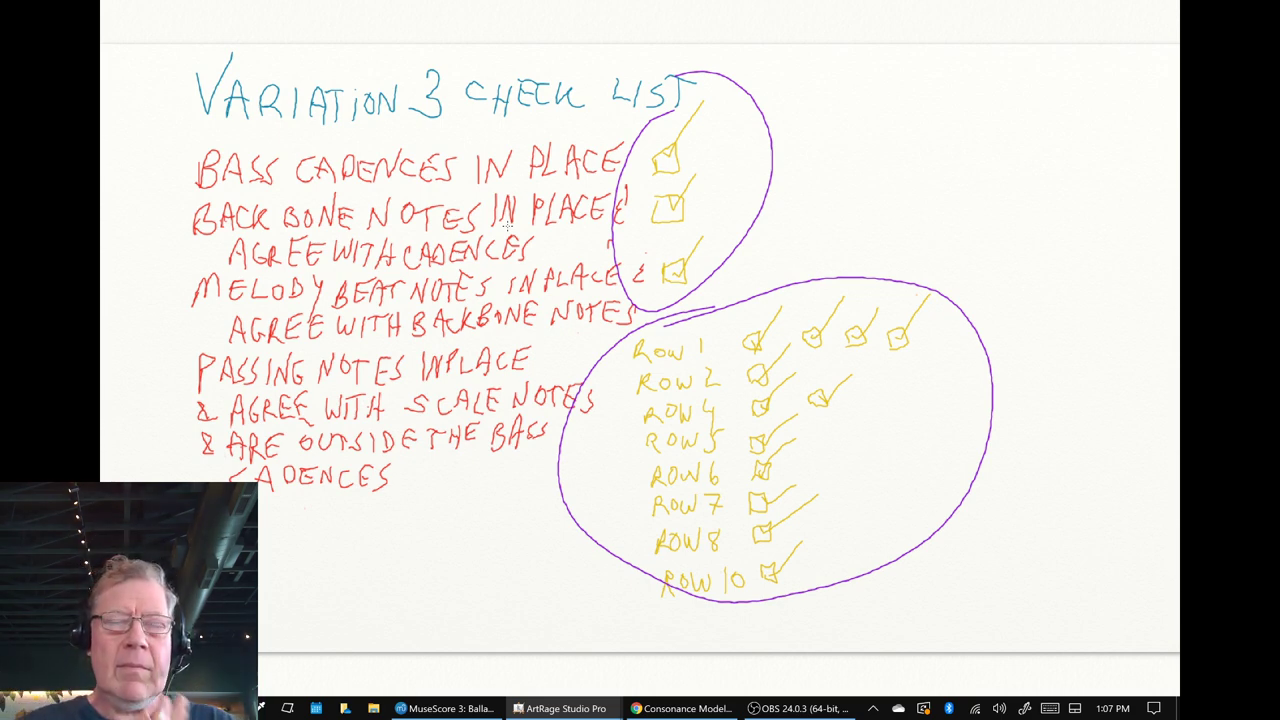
{"action": "key", "text": "alt+Tab"}
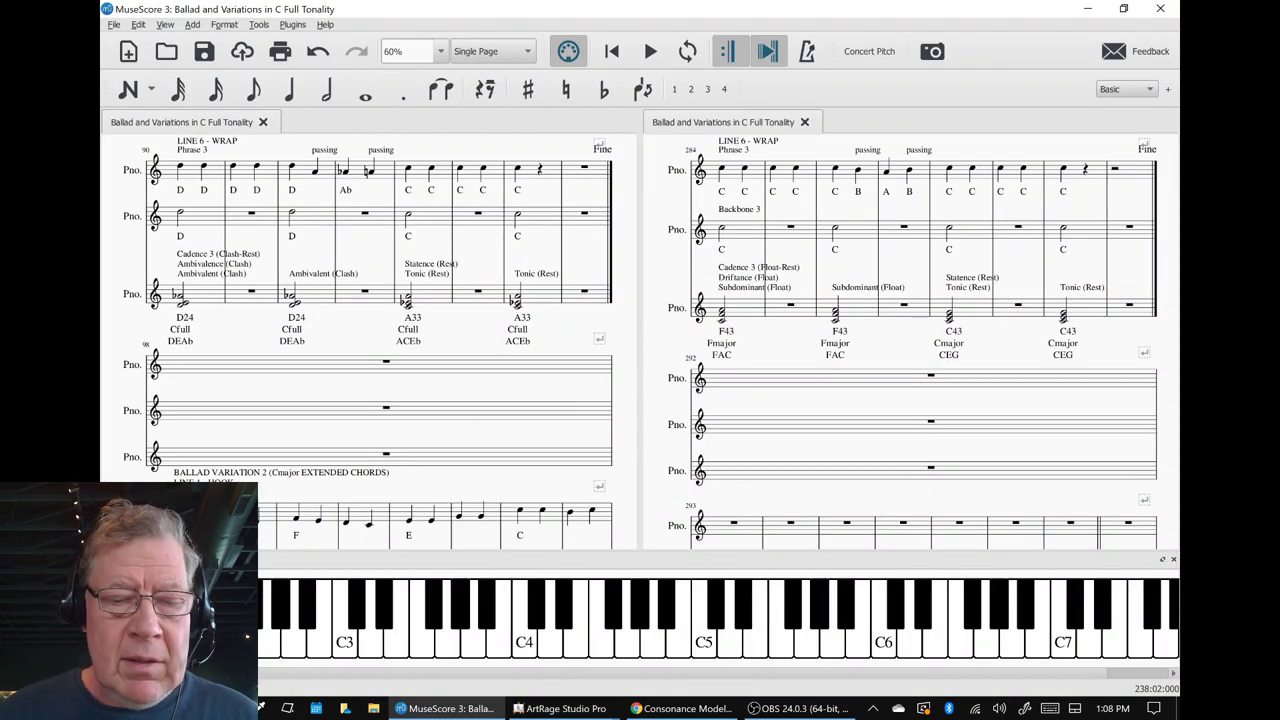
Open and close the Mixer, then scroll the right pane up to Ballad Variation 1's Line 1 Hook.
{"action": "left_click", "coordinate": [165, 24]}
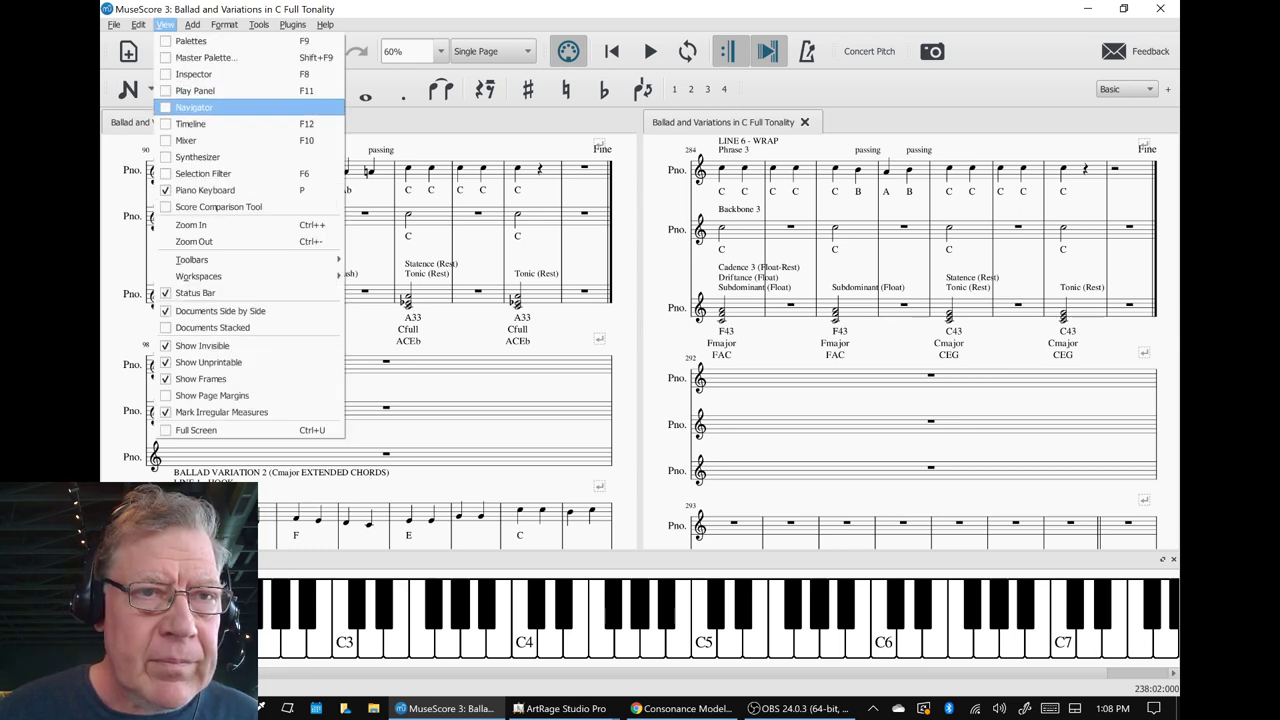
{"action": "left_click", "coordinate": [186, 140]}
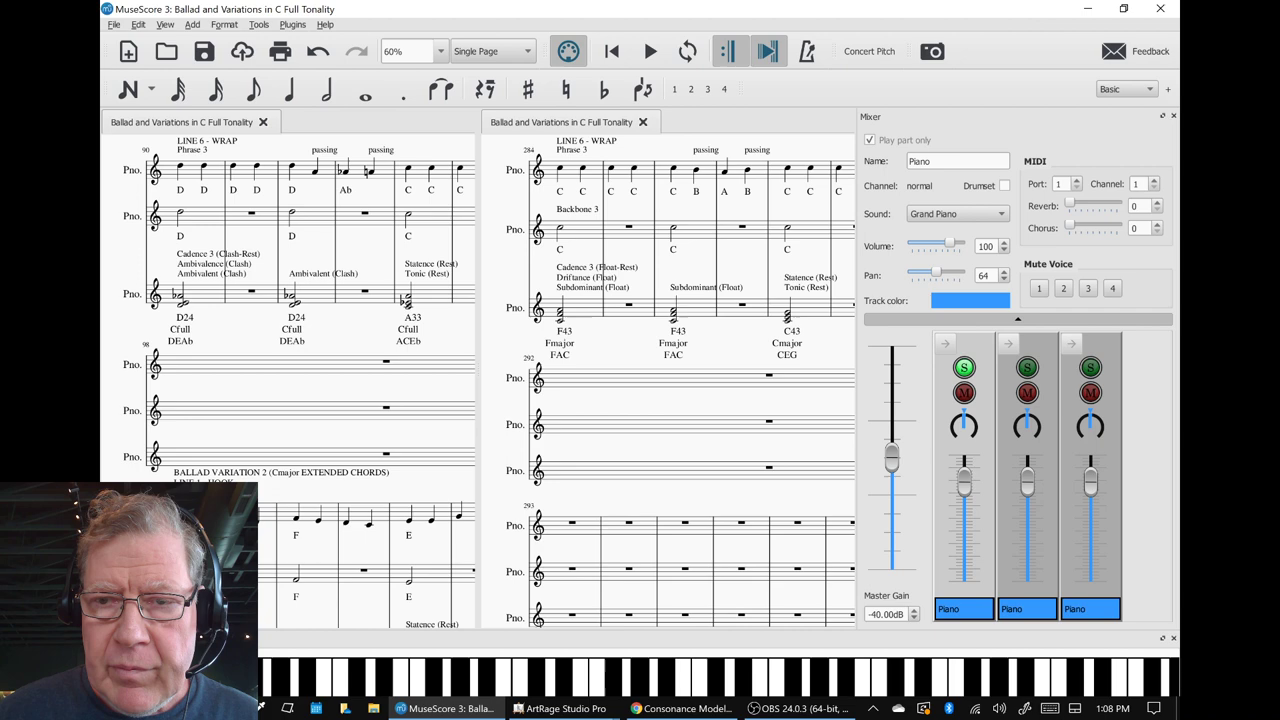
{"action": "left_click", "coordinate": [1173, 117]}
{"action": "scroll", "coordinate": [760, 293], "scroll_direction": "up", "scroll_amount": 5}
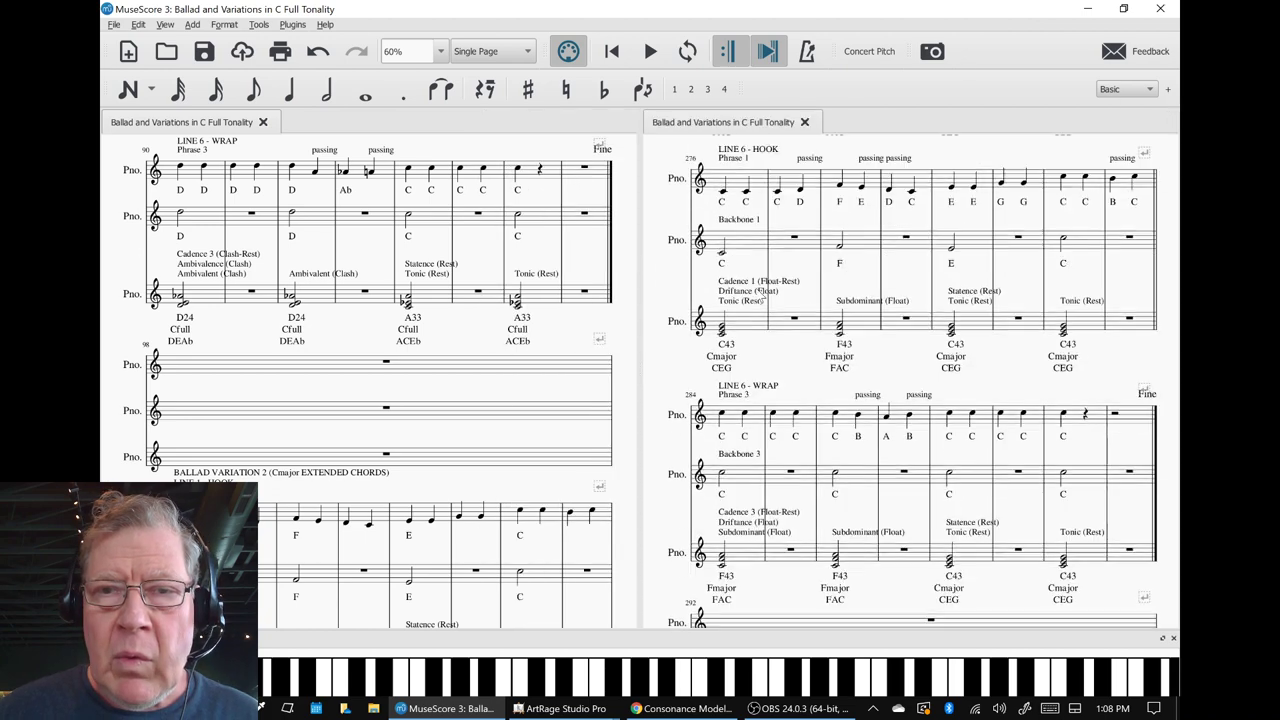
{"action": "scroll", "coordinate": [760, 294], "scroll_direction": "up", "scroll_amount": 7}
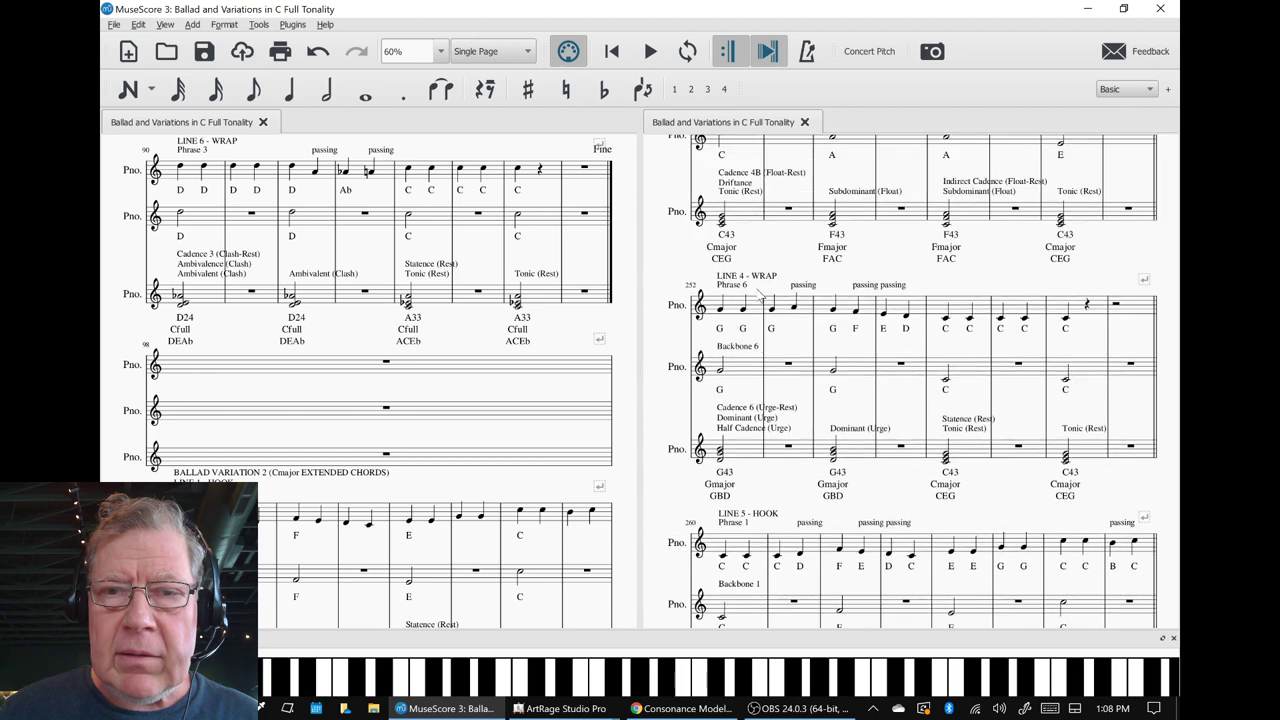
{"action": "scroll", "coordinate": [762, 297], "scroll_direction": "up", "scroll_amount": 9}
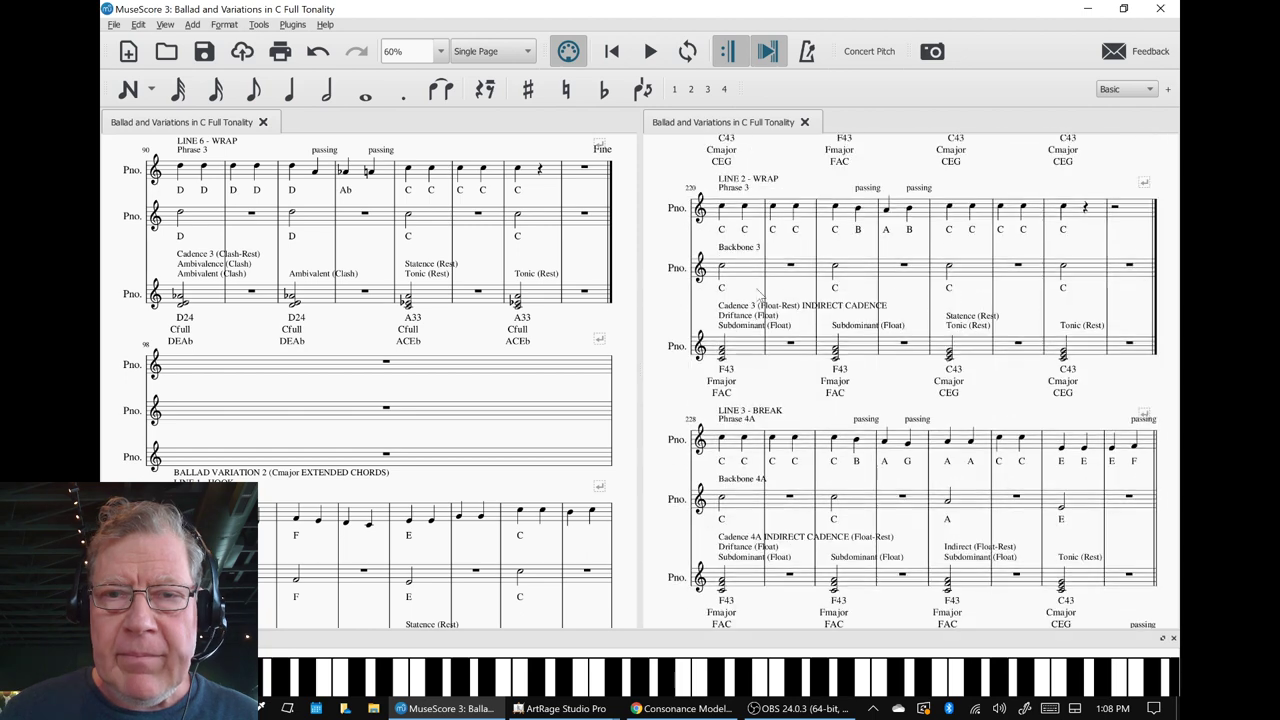
{"action": "scroll", "coordinate": [762, 297], "scroll_direction": "up", "scroll_amount": 5}
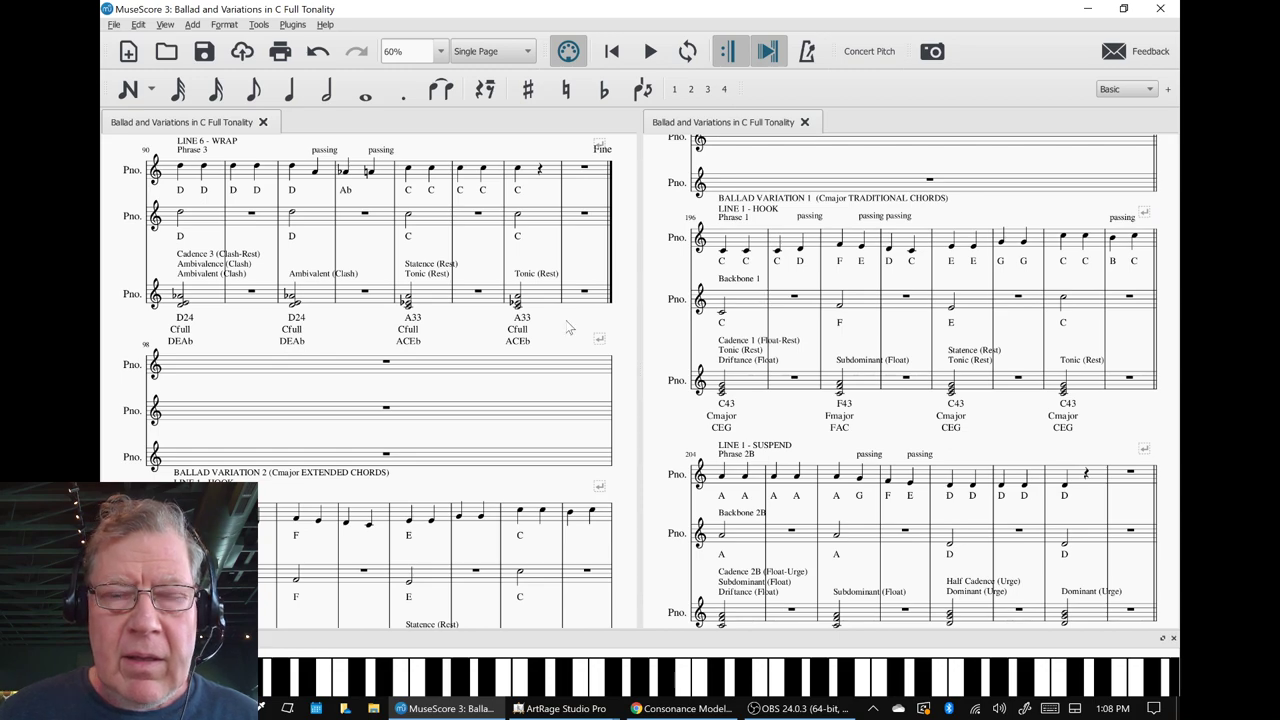
{"action": "scroll", "coordinate": [567, 327], "scroll_direction": "up", "scroll_amount": 8}
Scroll to Variation 3's opening, select the melody's C-to-E passing-note run, and sound a piano-keyboard note.
{"action": "scroll", "coordinate": [567, 327], "scroll_direction": "up", "scroll_amount": 12}
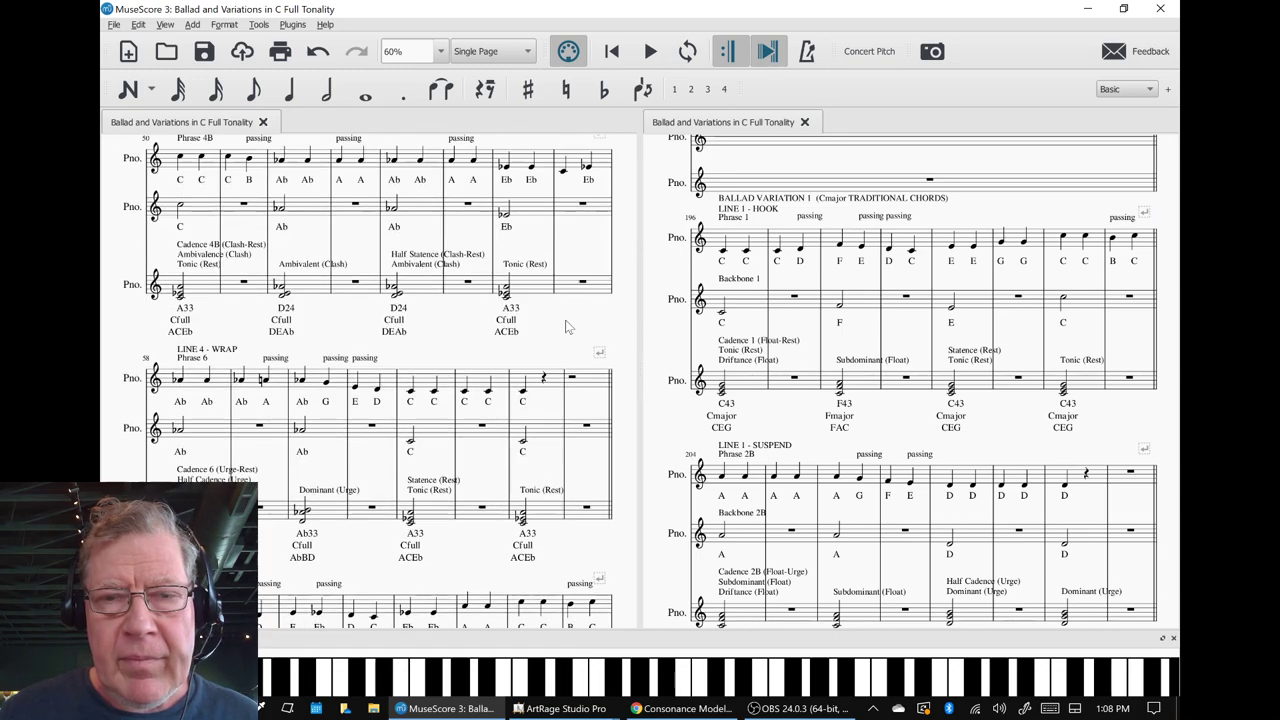
{"action": "scroll", "coordinate": [567, 327], "scroll_direction": "up", "scroll_amount": 10}
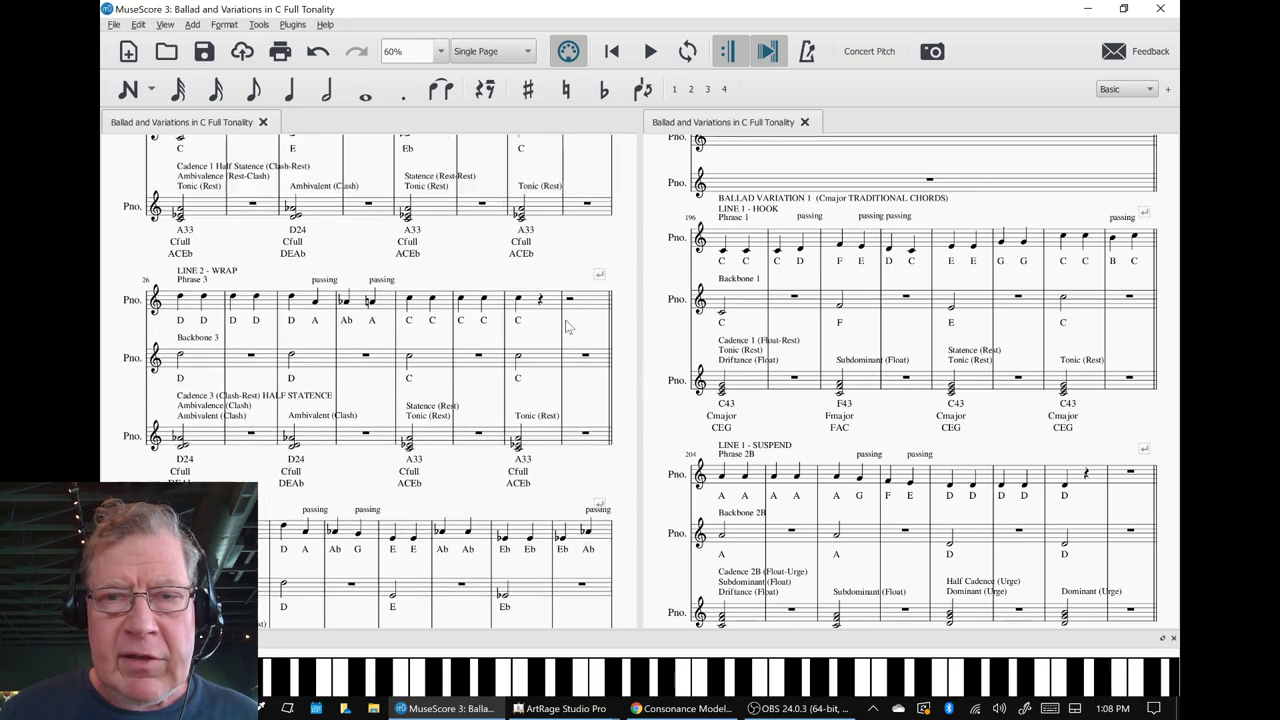
{"action": "scroll", "coordinate": [567, 327], "scroll_direction": "up", "scroll_amount": 3}
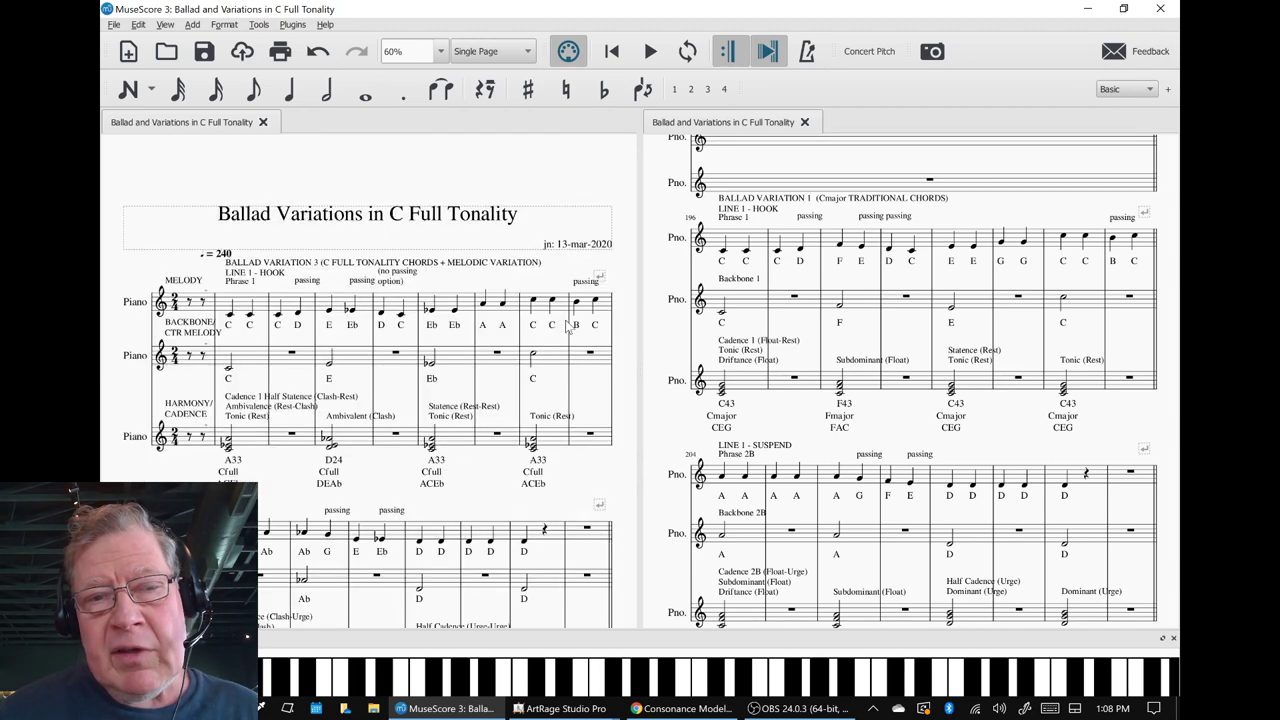
{"action": "scroll", "coordinate": [567, 327], "scroll_direction": "down", "scroll_amount": 1}
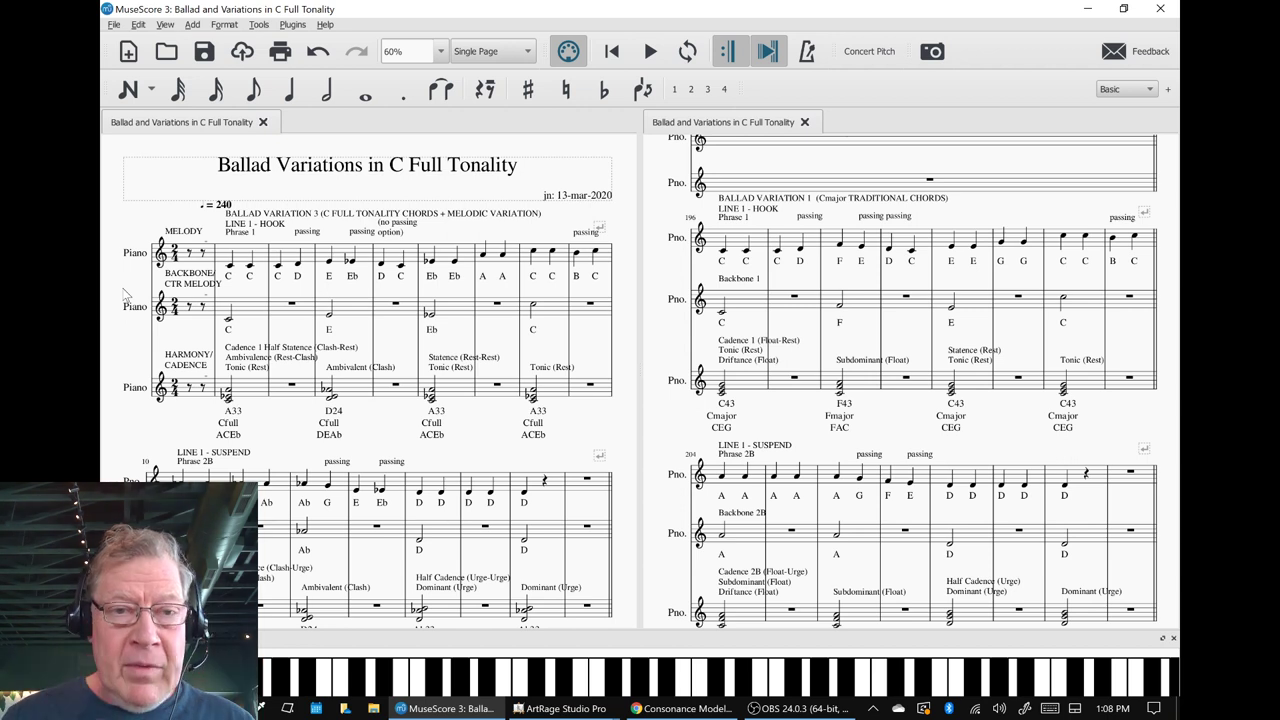
{"action": "left_click", "coordinate": [246, 391]}
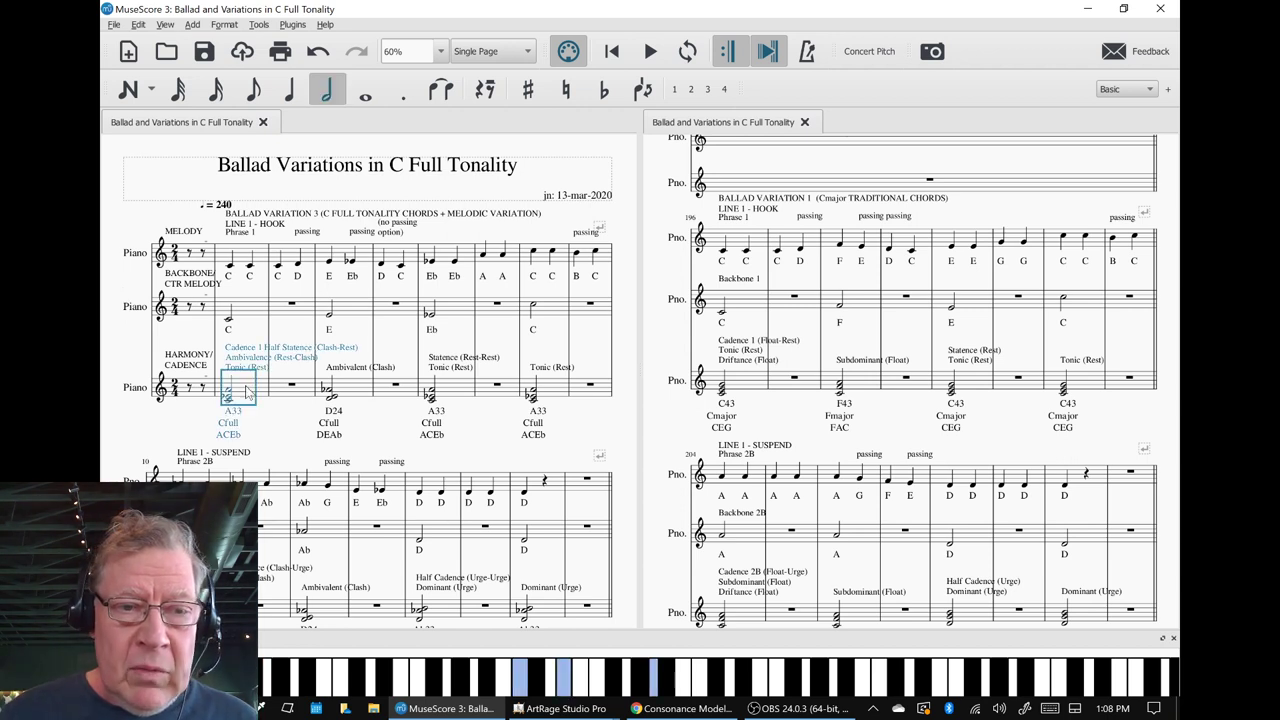
{"action": "left_click", "coordinate": [279, 263]}
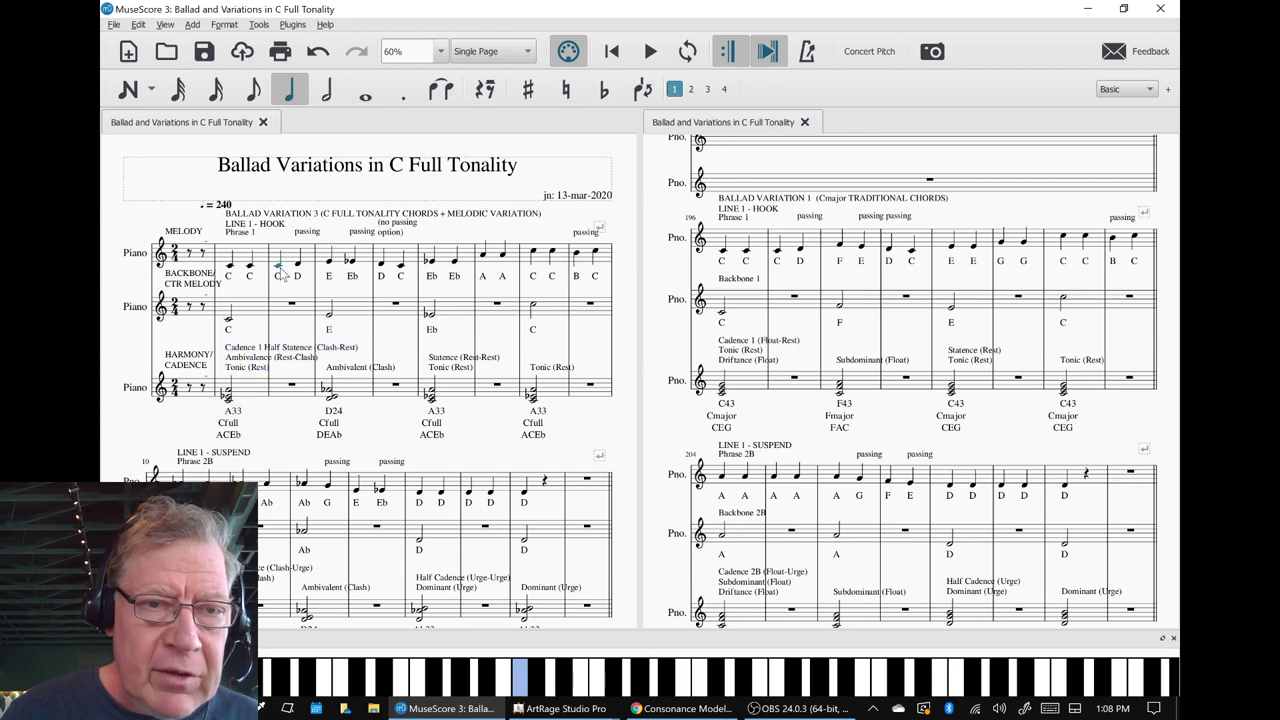
{"action": "left_click", "coordinate": [330, 264], "text": "shift"}
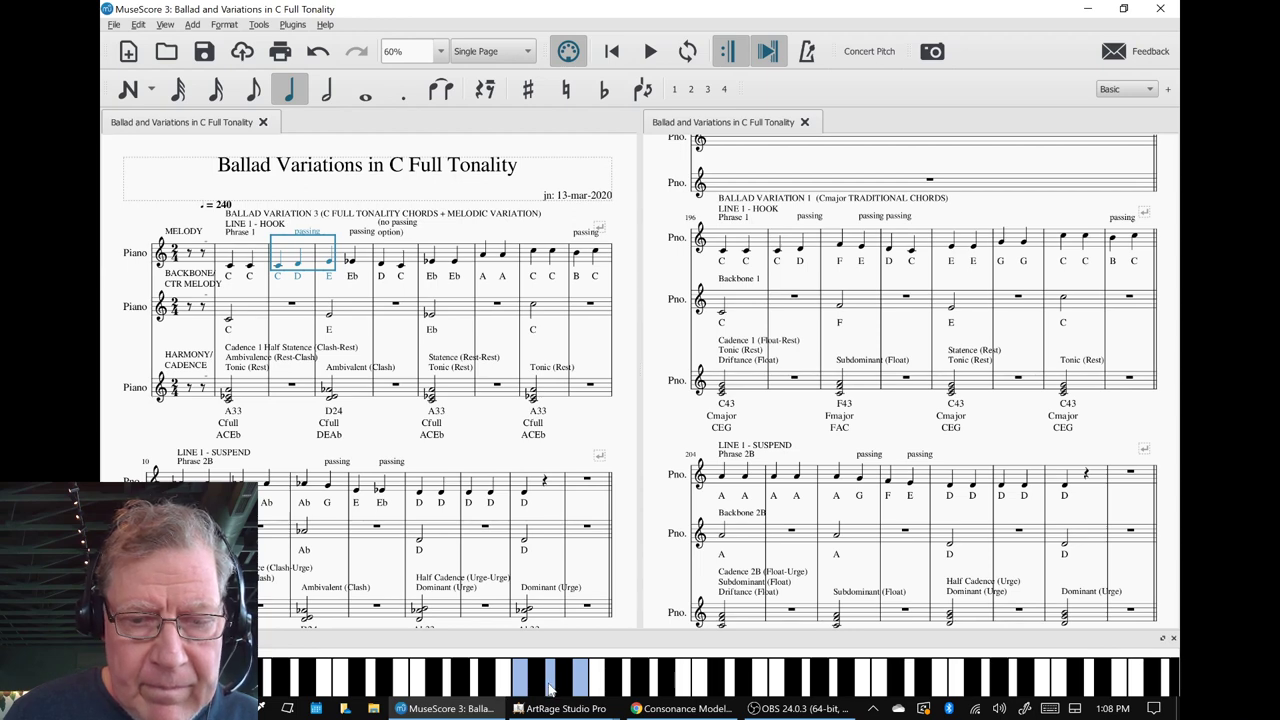
{"action": "left_click", "coordinate": [580, 685]}
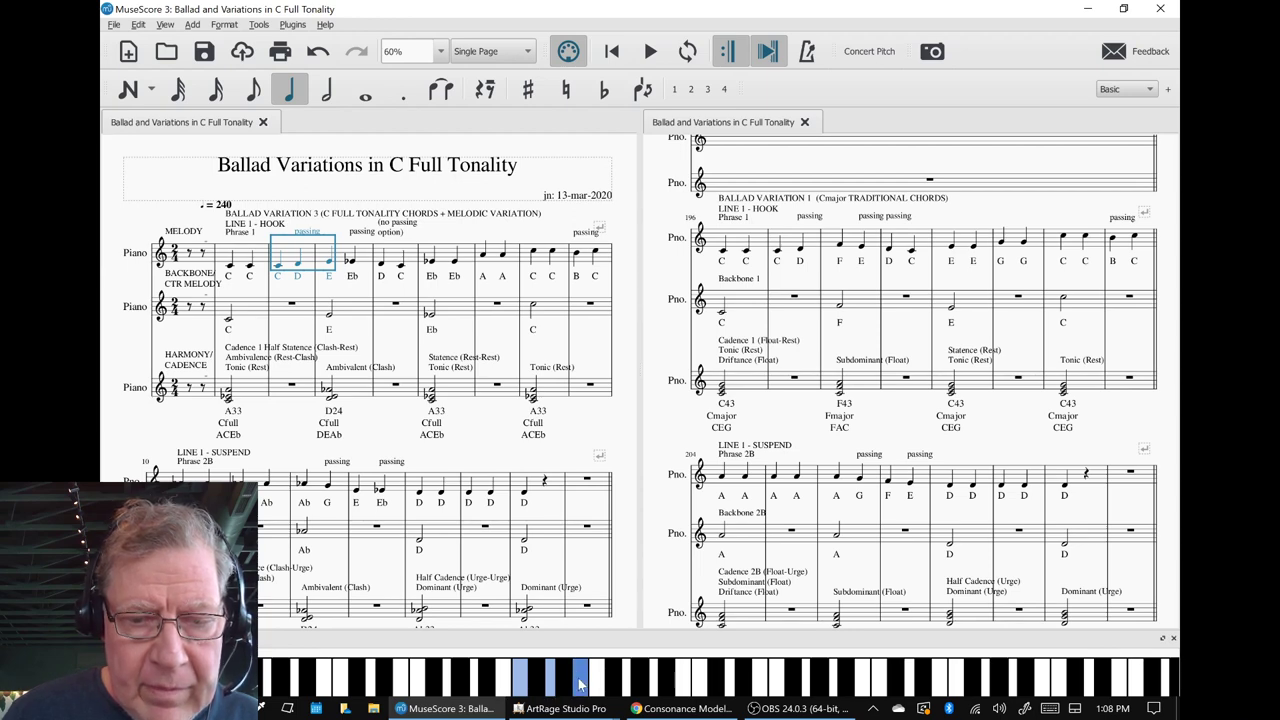
Go full screen, select the C-to-F passing notes in measures 197–198, and start loading another score.
{"action": "left_click", "coordinate": [165, 26]}
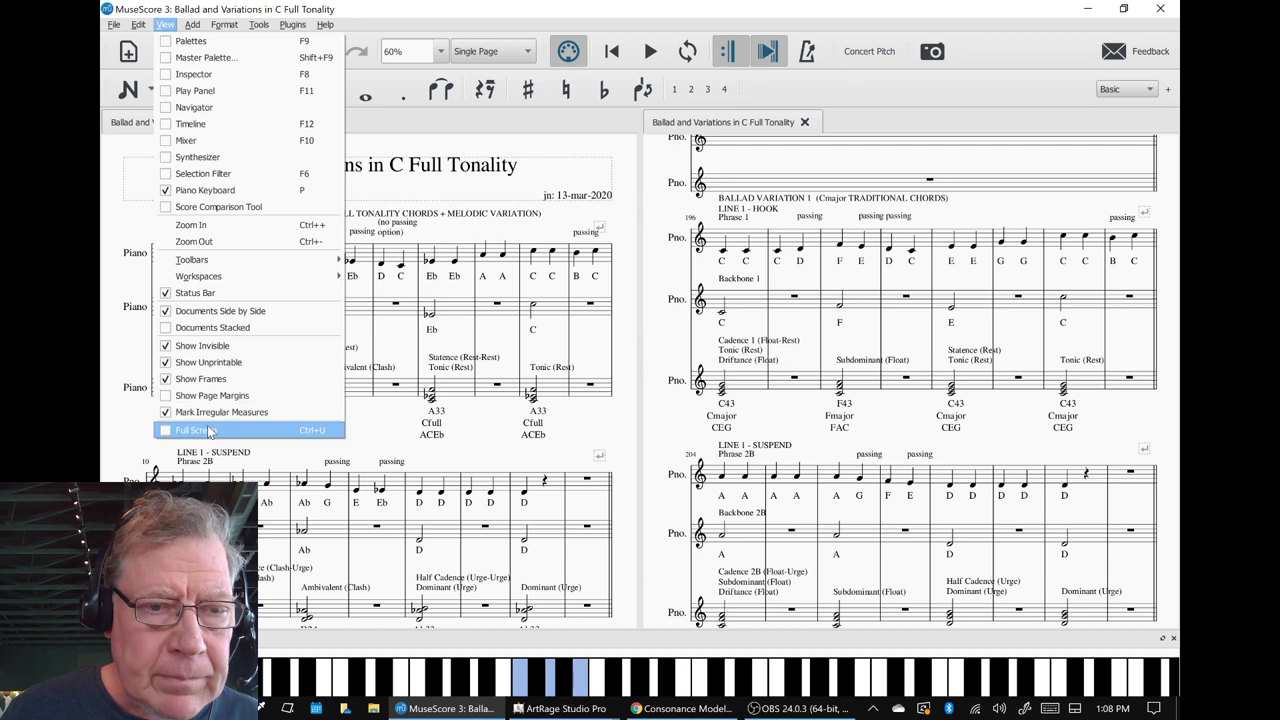
{"action": "left_click", "coordinate": [166, 430]}
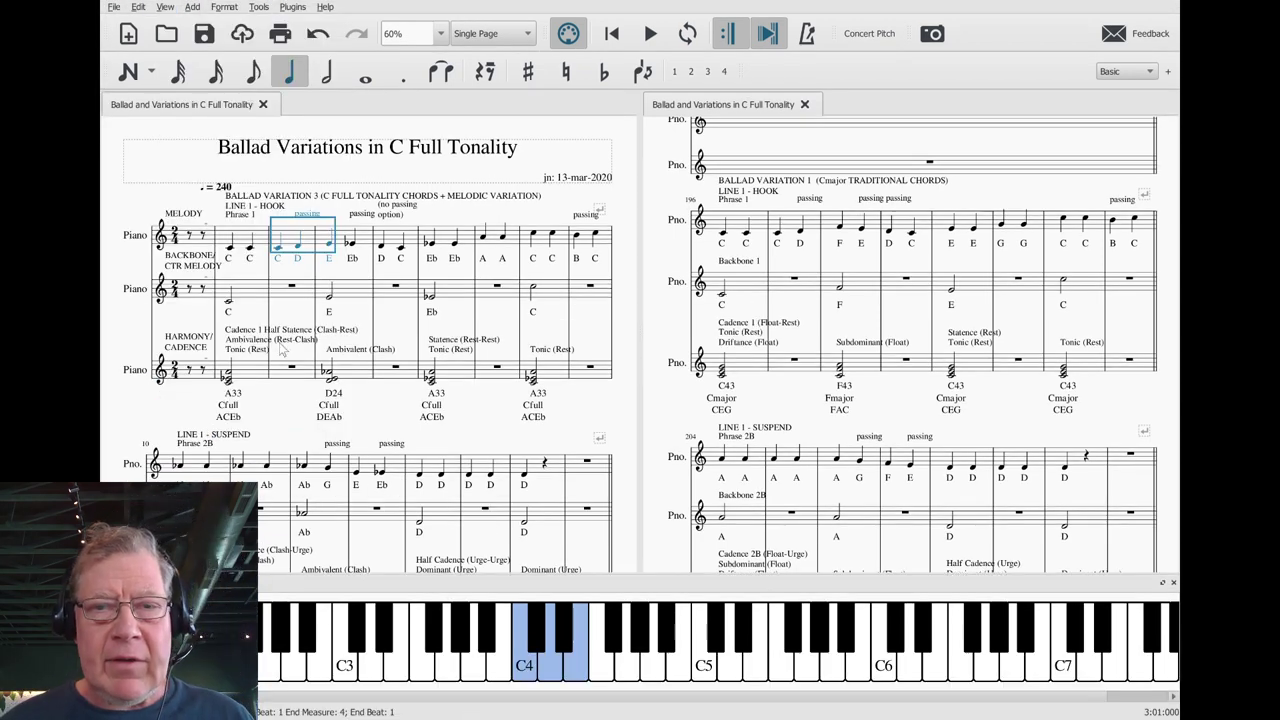
{"action": "left_click", "coordinate": [778, 233]}
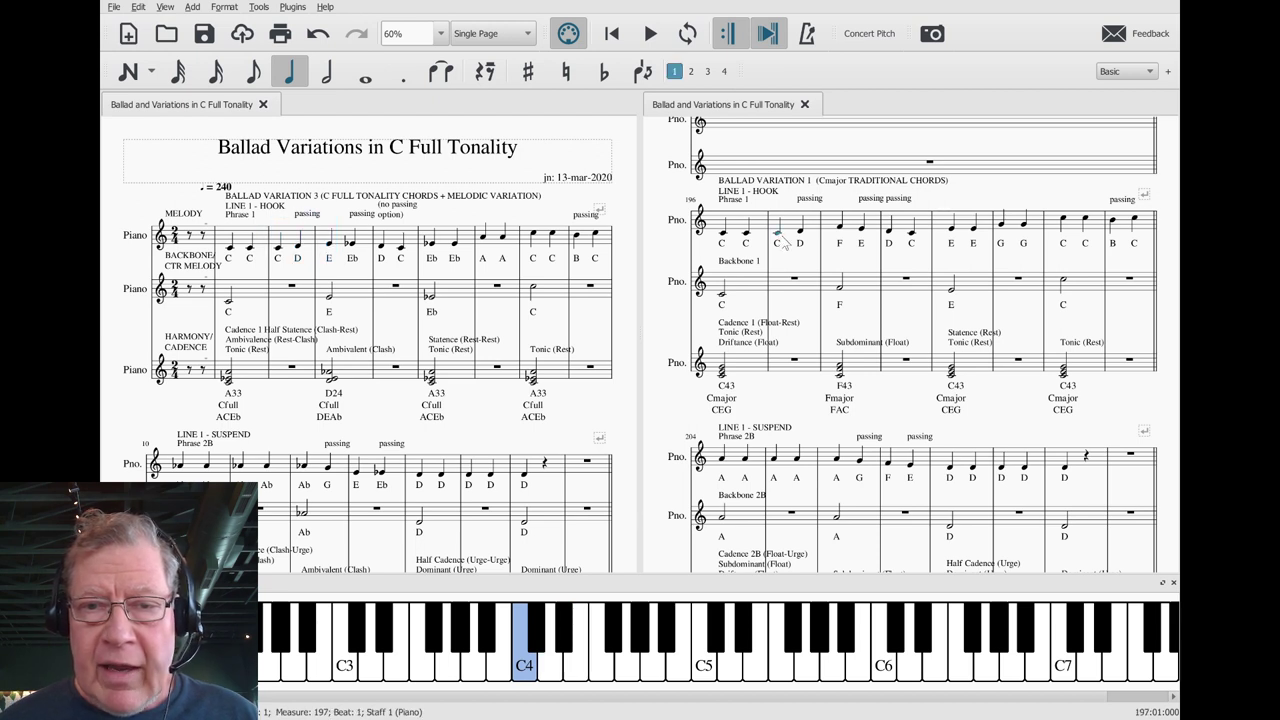
{"action": "left_click", "coordinate": [845, 232], "text": "shift"}
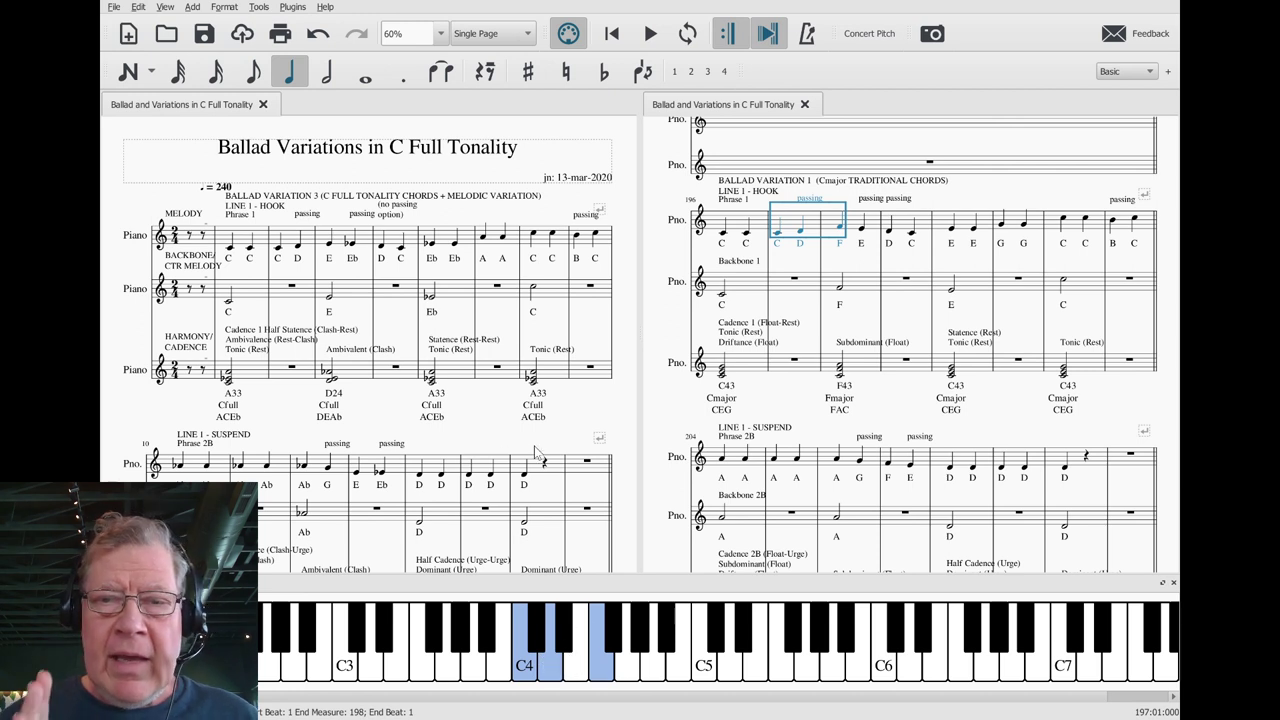
{"action": "left_click", "coordinate": [161, 40]}
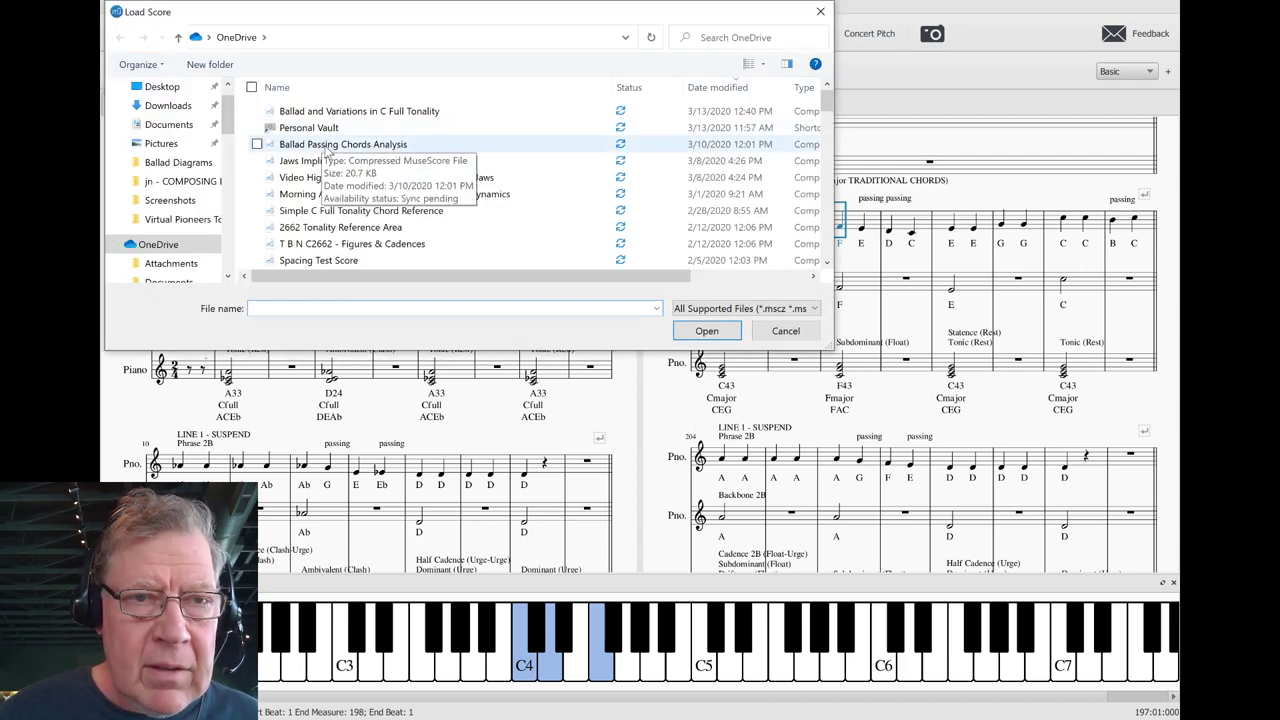
Open Ballad Passing Chords Analysis and play from its first passing chord in measure 2.
{"action": "double_click", "coordinate": [330, 145]}
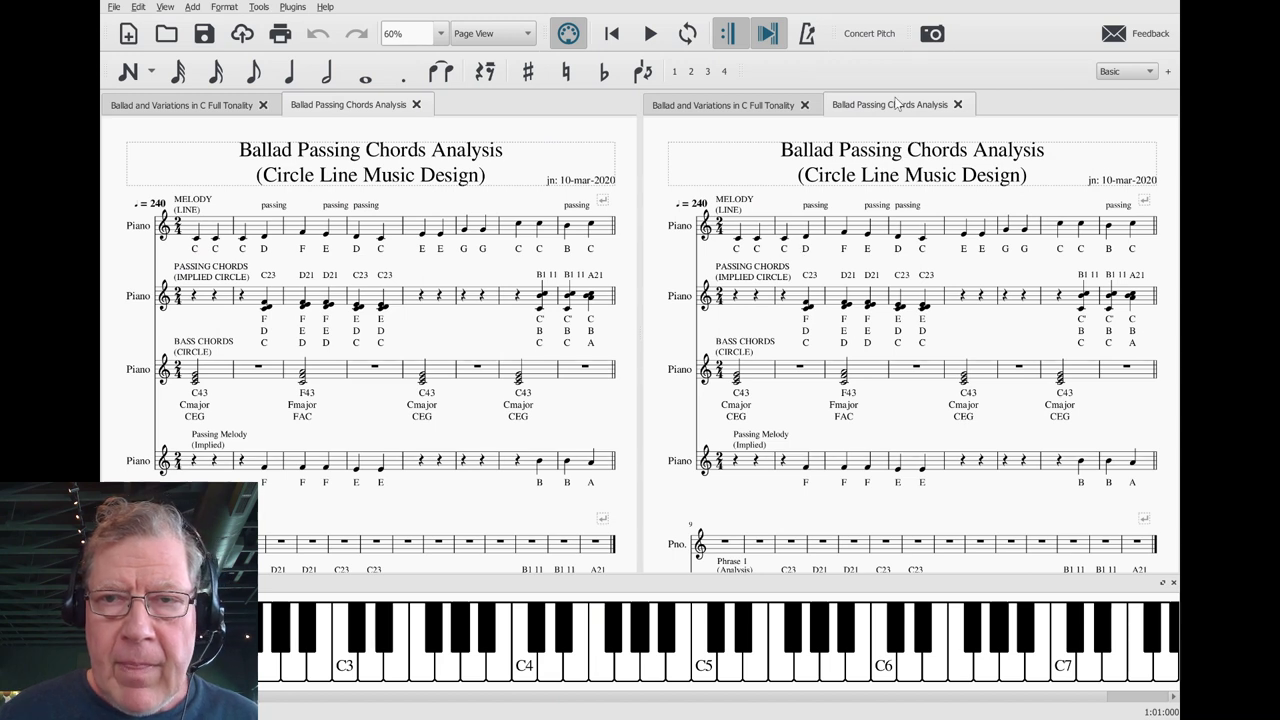
{"action": "left_click", "coordinate": [812, 304]}
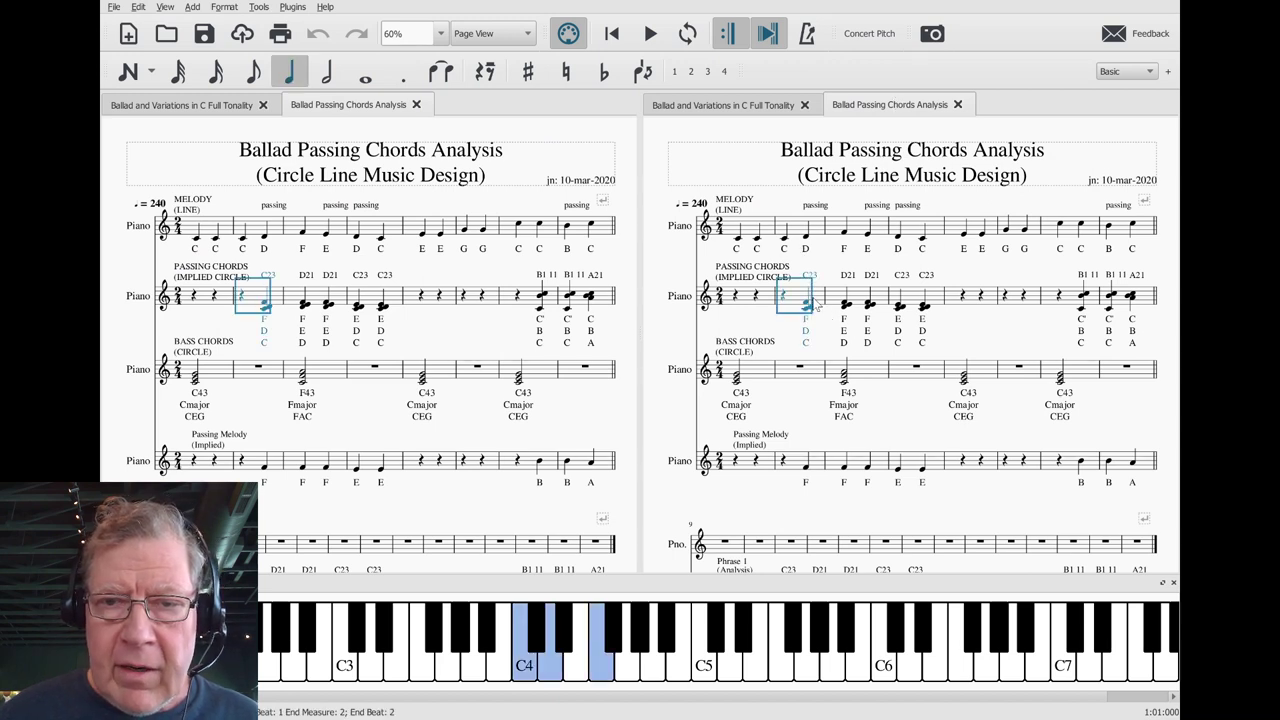
{"action": "key", "text": "space"}
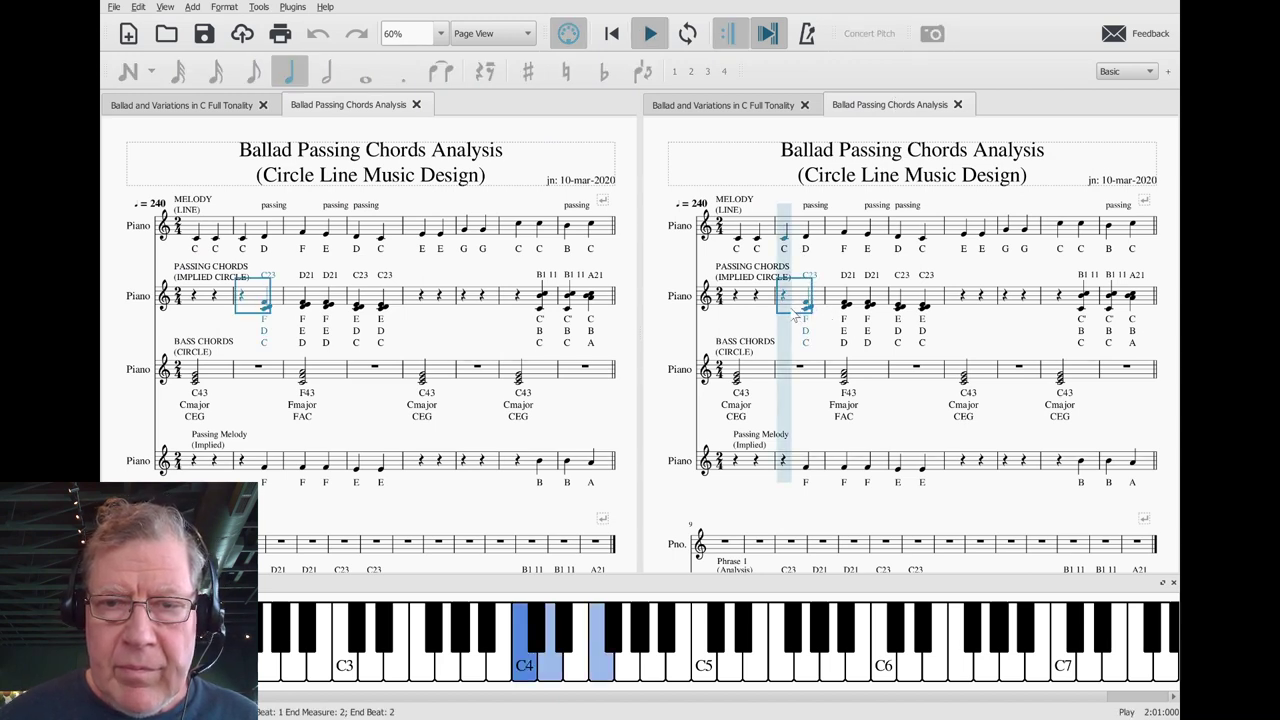
{"action": "key", "text": "space"}
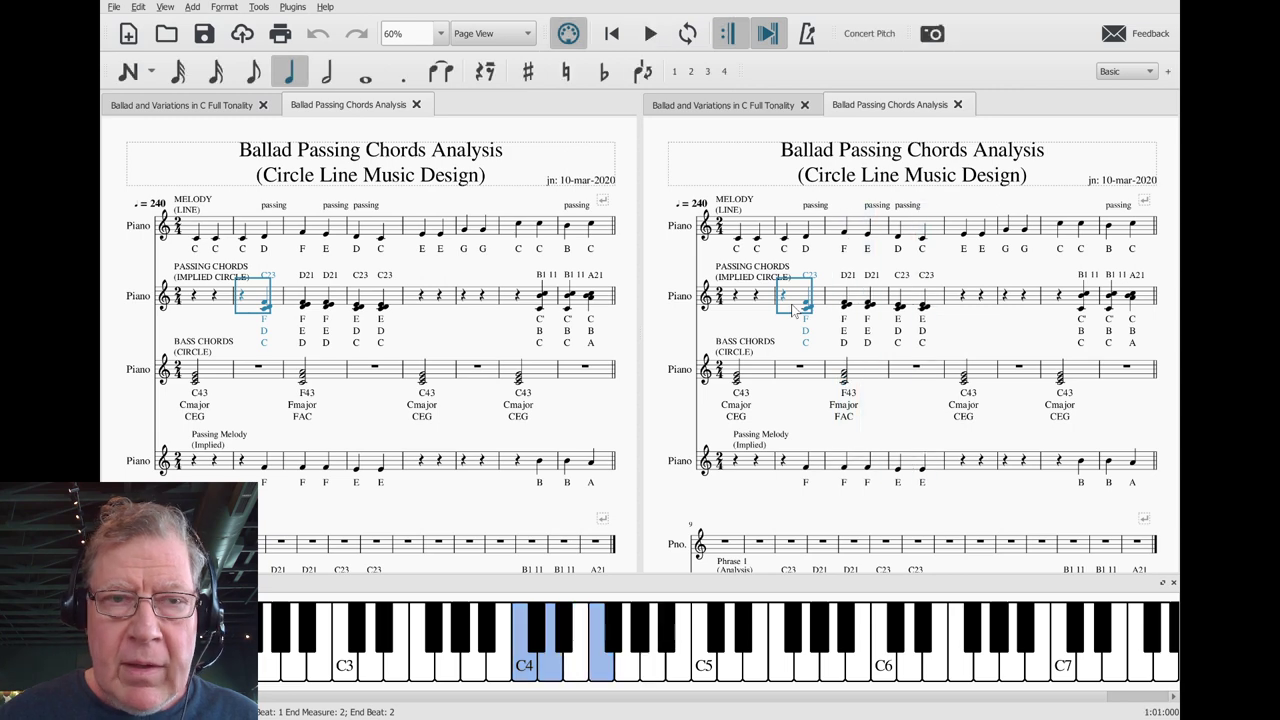
Show Ballad and Variations on the left and replay the analysis from its first passing chord.
{"action": "left_click", "coordinate": [235, 106]}
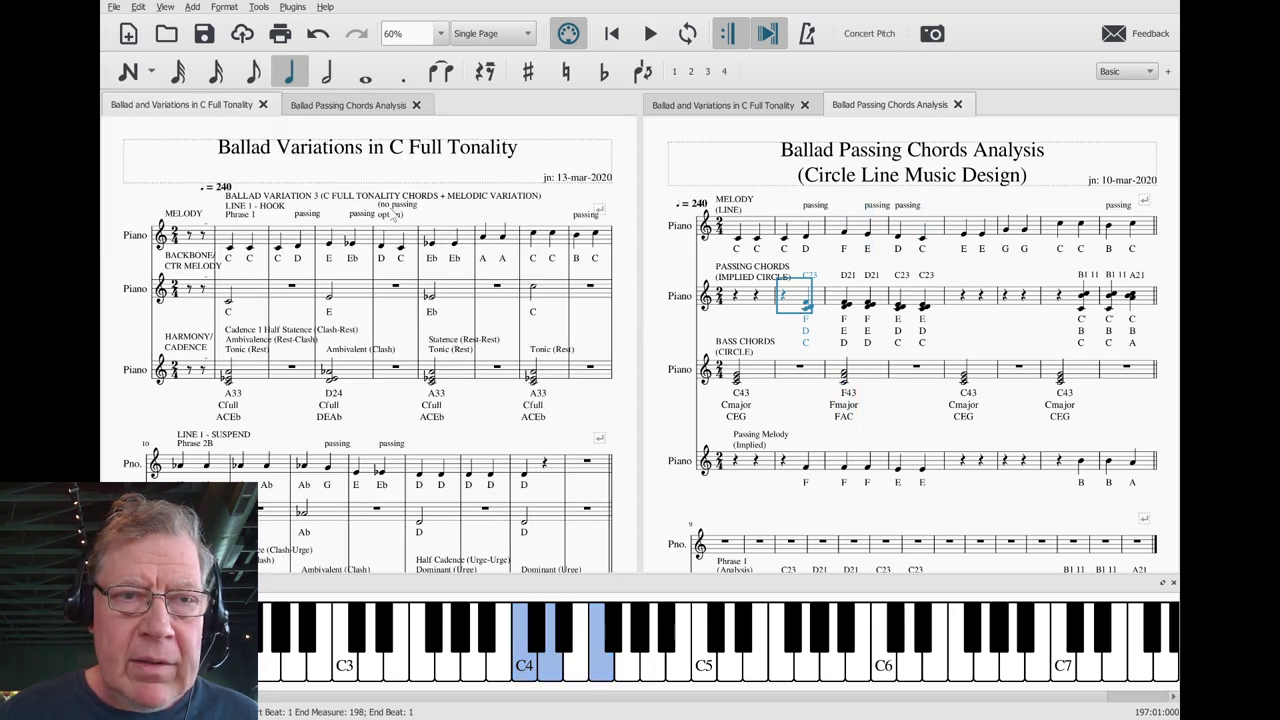
{"action": "key", "text": "space"}
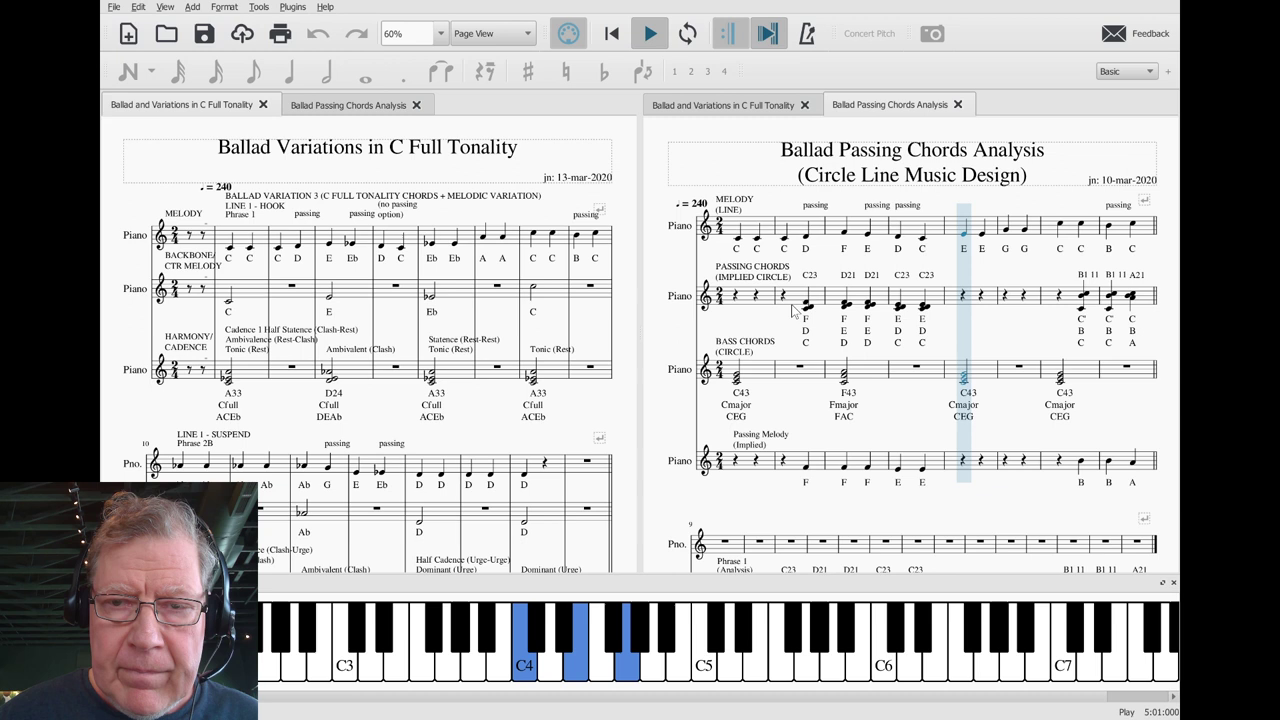
{"action": "key", "text": "space"}
{"action": "left_click", "coordinate": [799, 305]}
{"action": "key", "text": "space"}
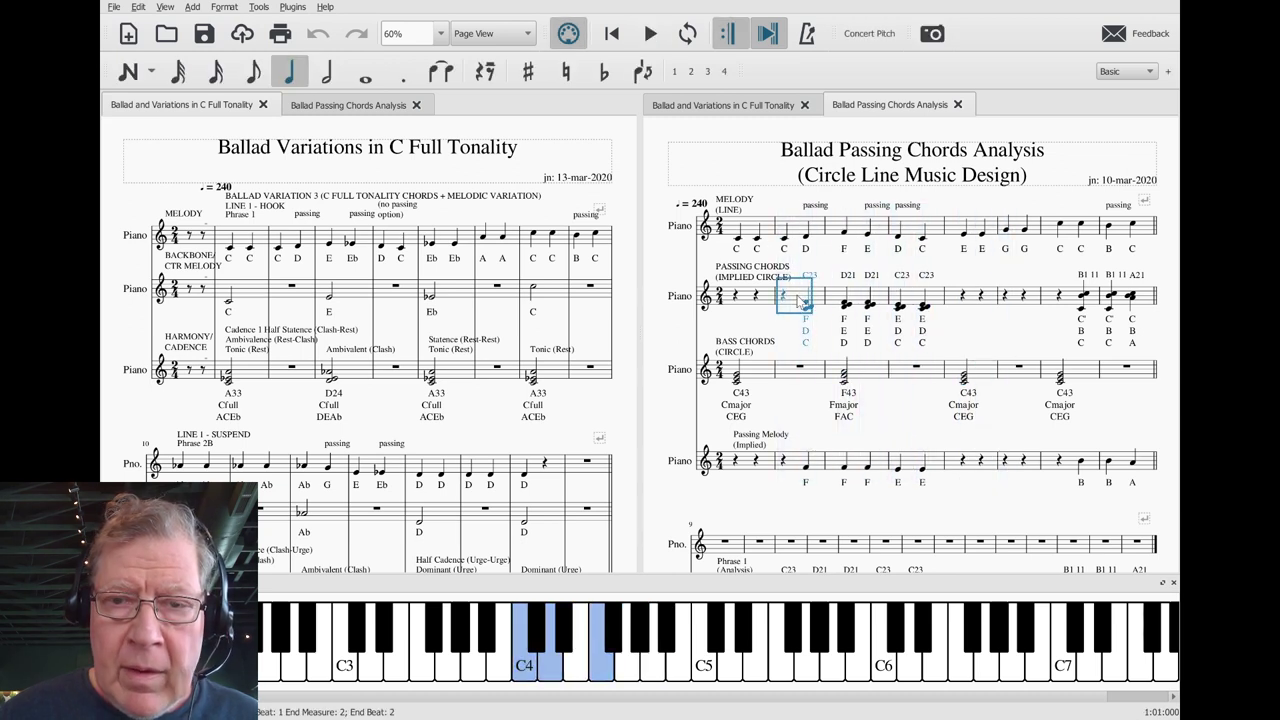
{"action": "key", "text": "space"}
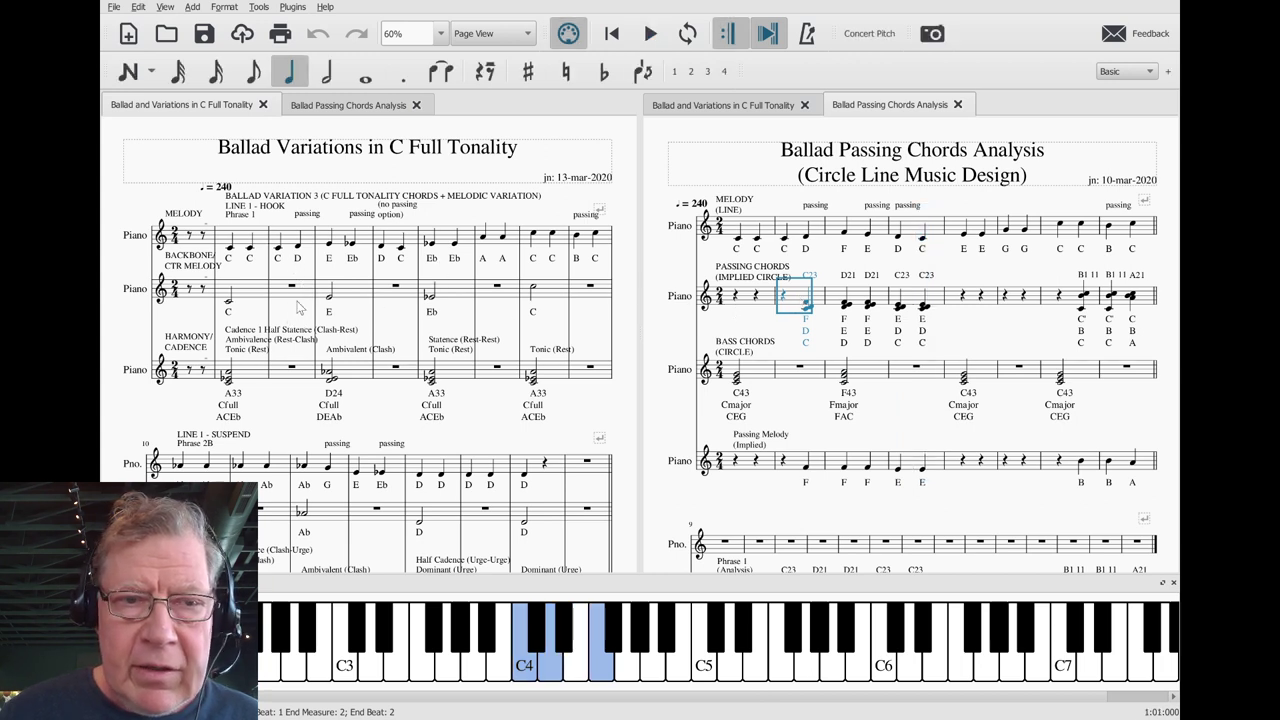
{"action": "left_click", "coordinate": [294, 289]}
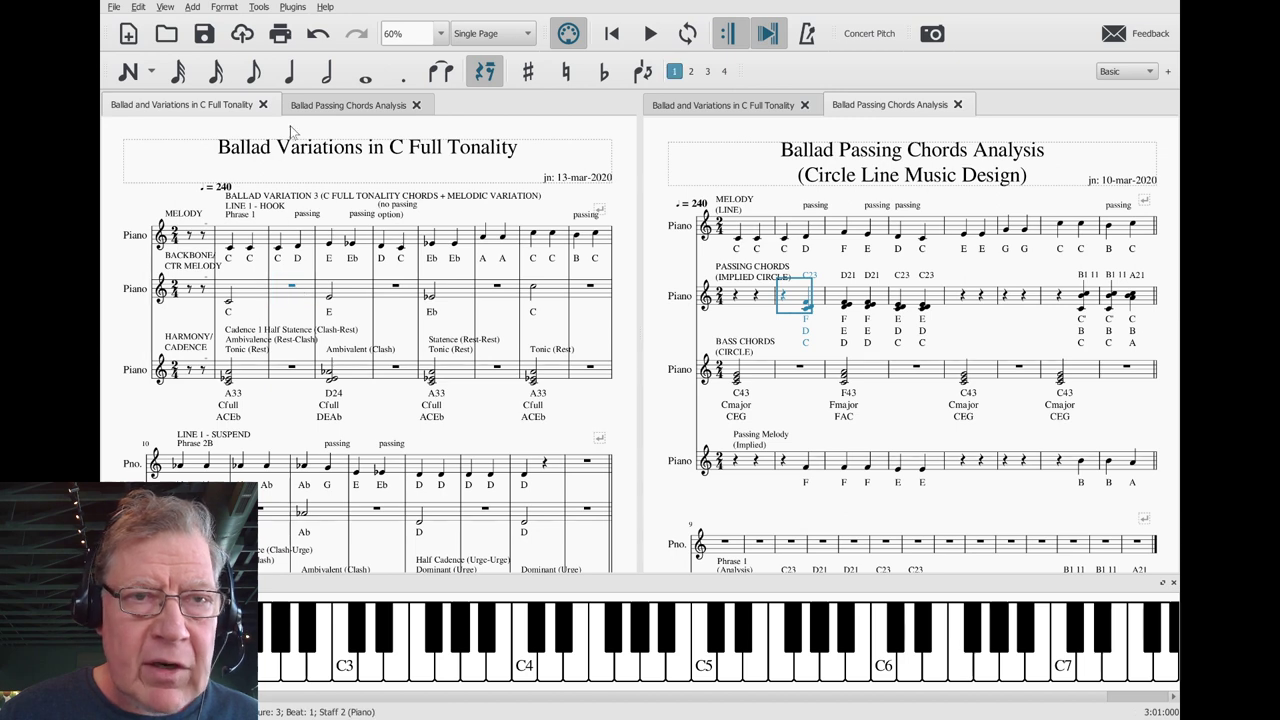
Change the half rest in measure 3 of the backbone staff to a quarter rest.
{"action": "left_click", "coordinate": [289, 71]}
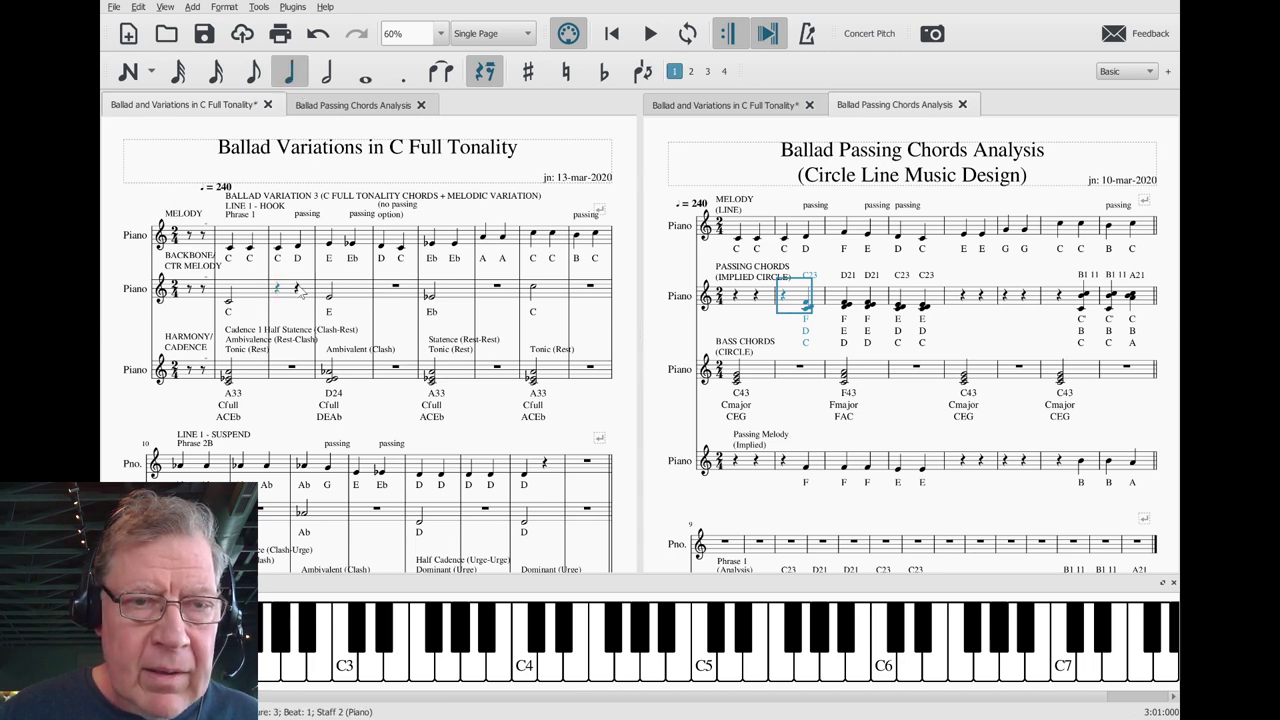
{"action": "left_click", "coordinate": [298, 289]}
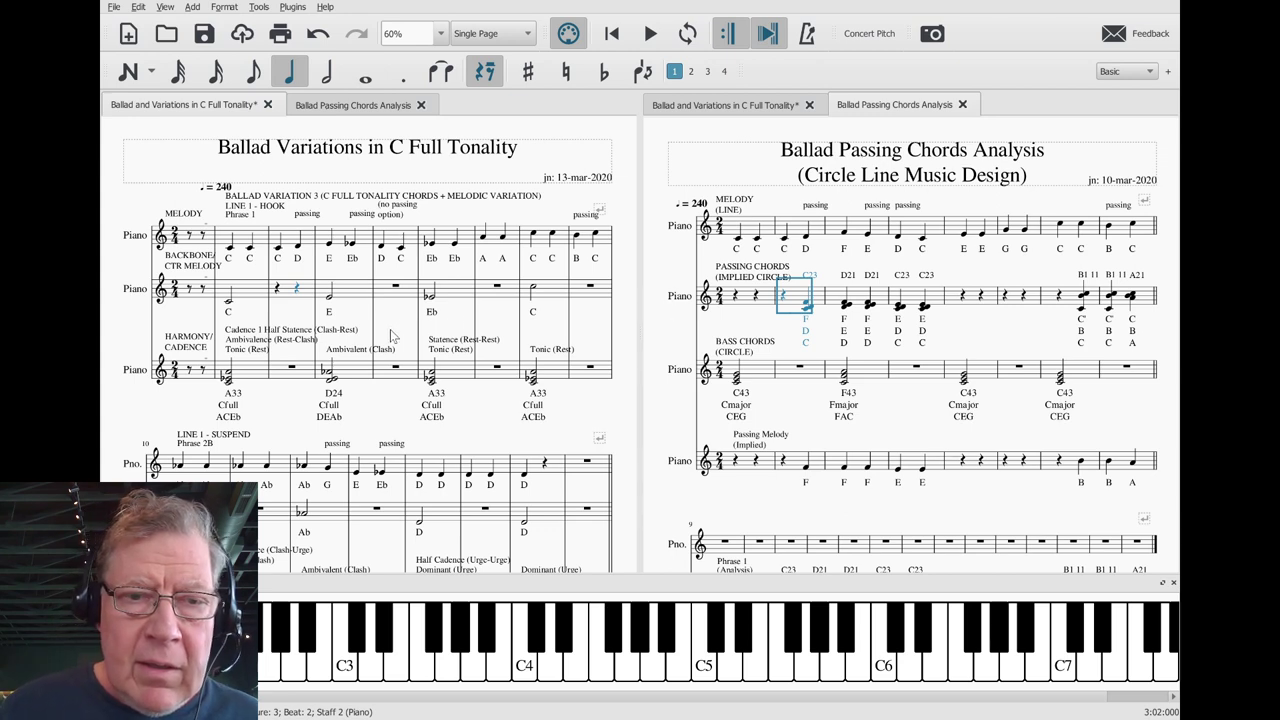
{"action": "key", "text": "Escape"}
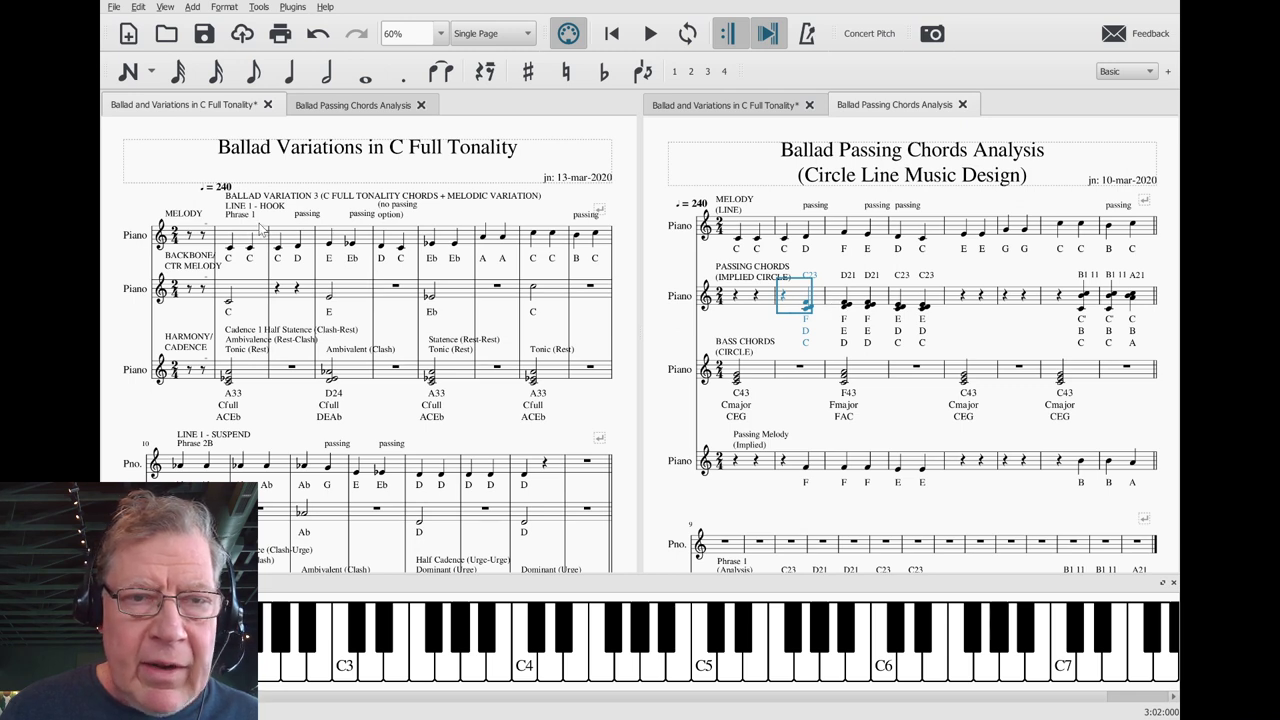
Play the analysis from the C23 passing chord, then show the Variations score in the right pane.
{"action": "left_click", "coordinate": [828, 207]}
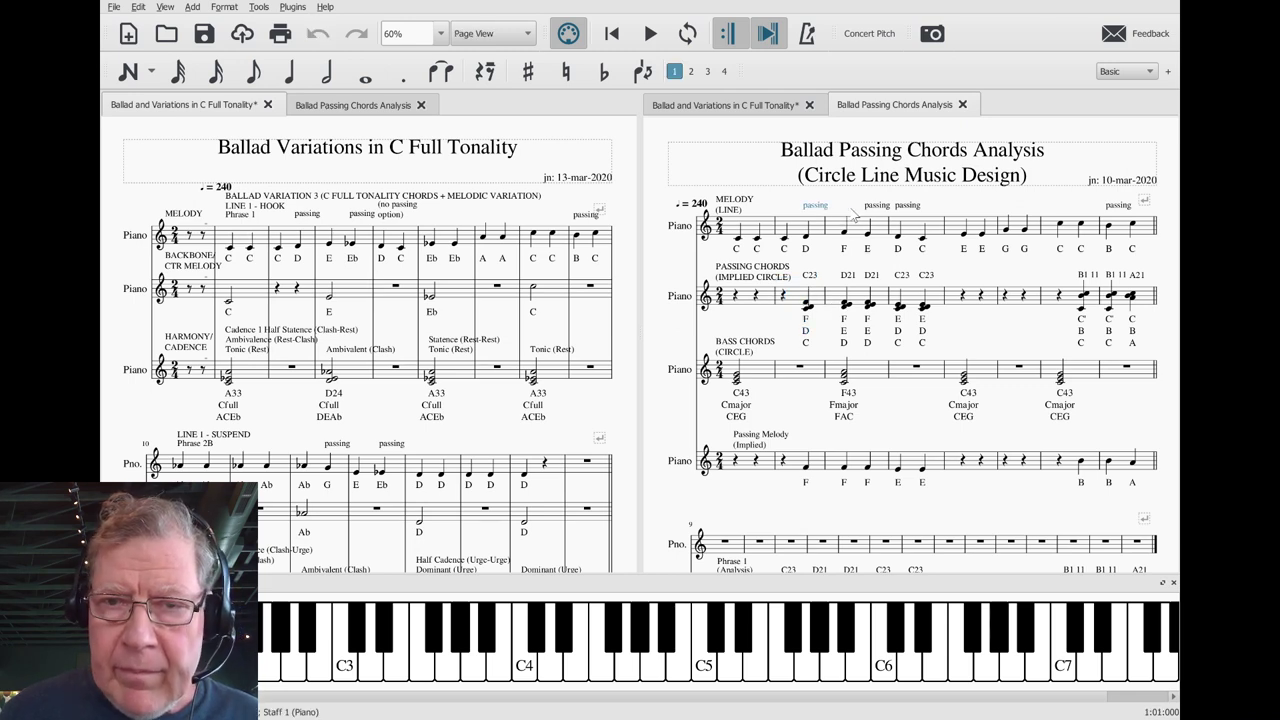
{"action": "left_click", "coordinate": [816, 297]}
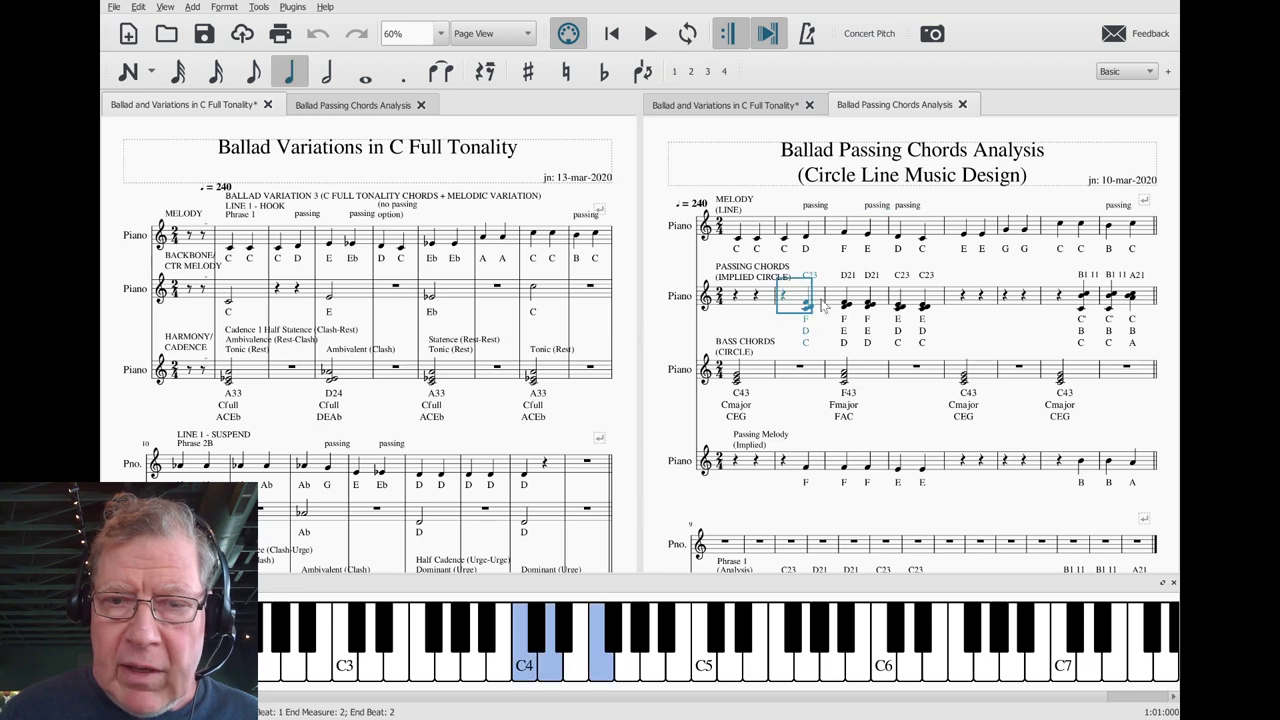
{"action": "key", "text": "space"}
{"action": "key", "text": "space"}
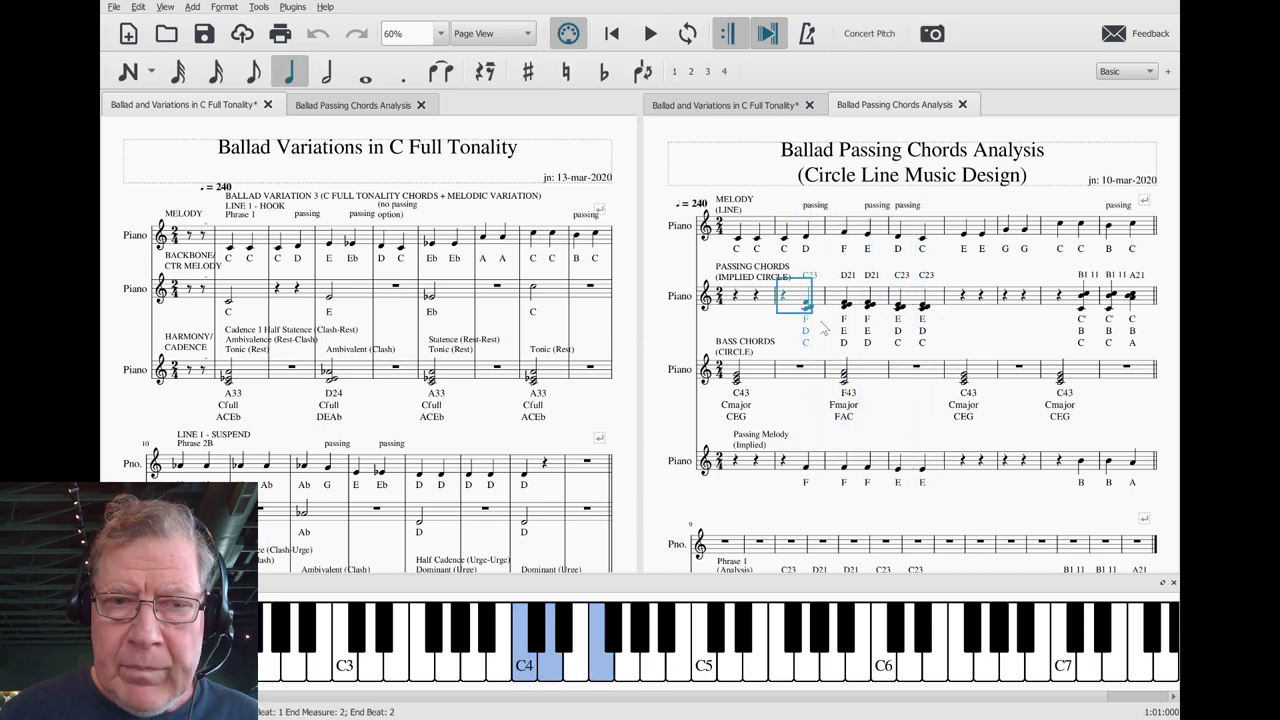
{"action": "left_click", "coordinate": [241, 319]}
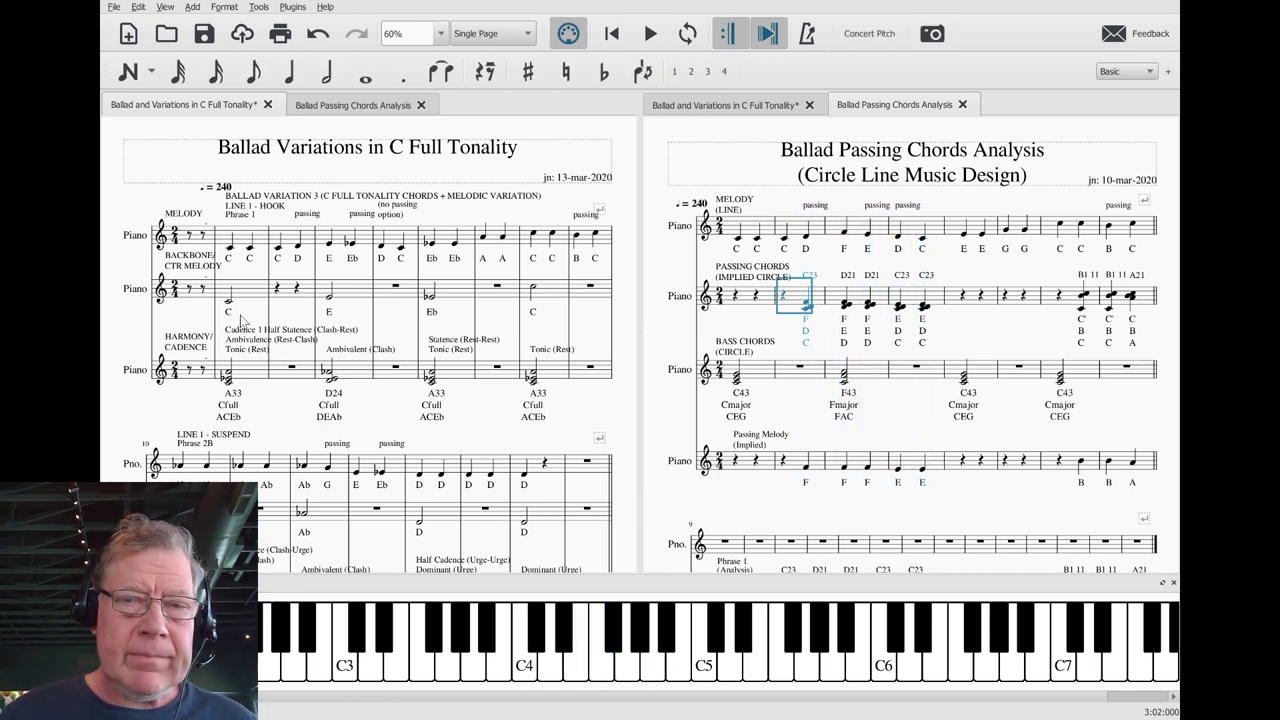
{"action": "left_click", "coordinate": [696, 108]}
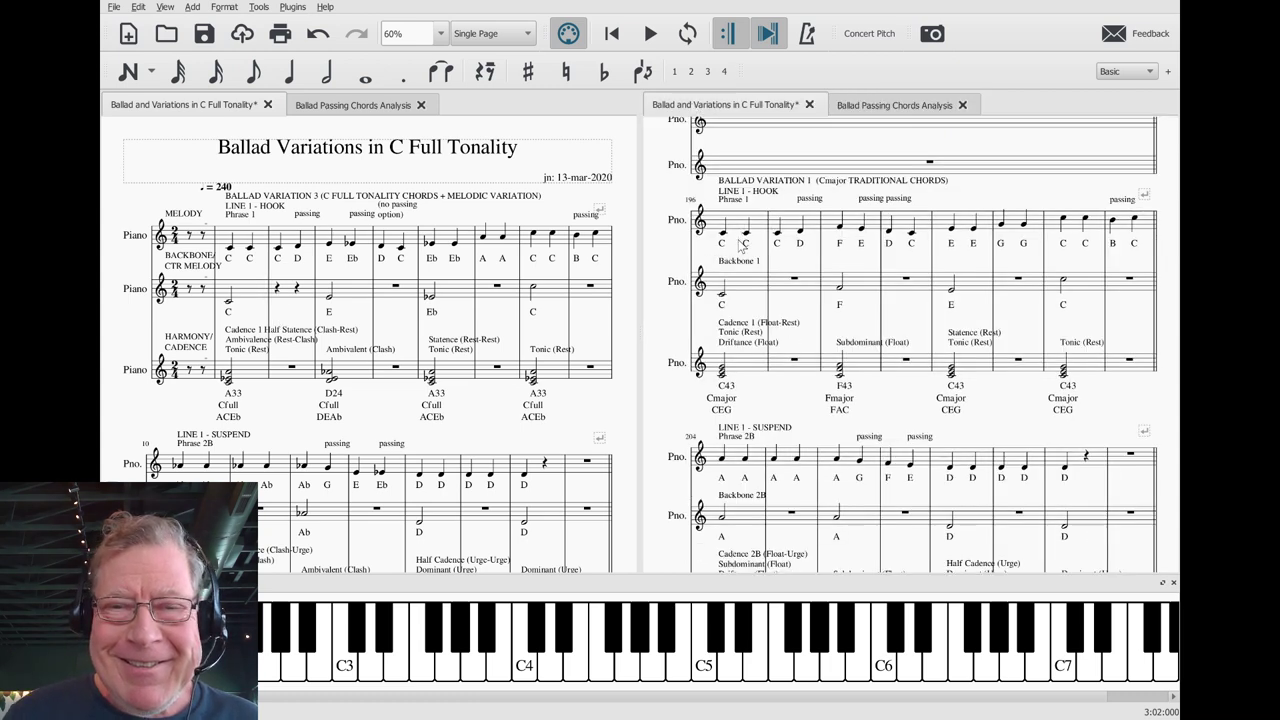
Play Ballad Variation 1 from its first half-note C in the right pane.
{"action": "left_click", "coordinate": [740, 291]}
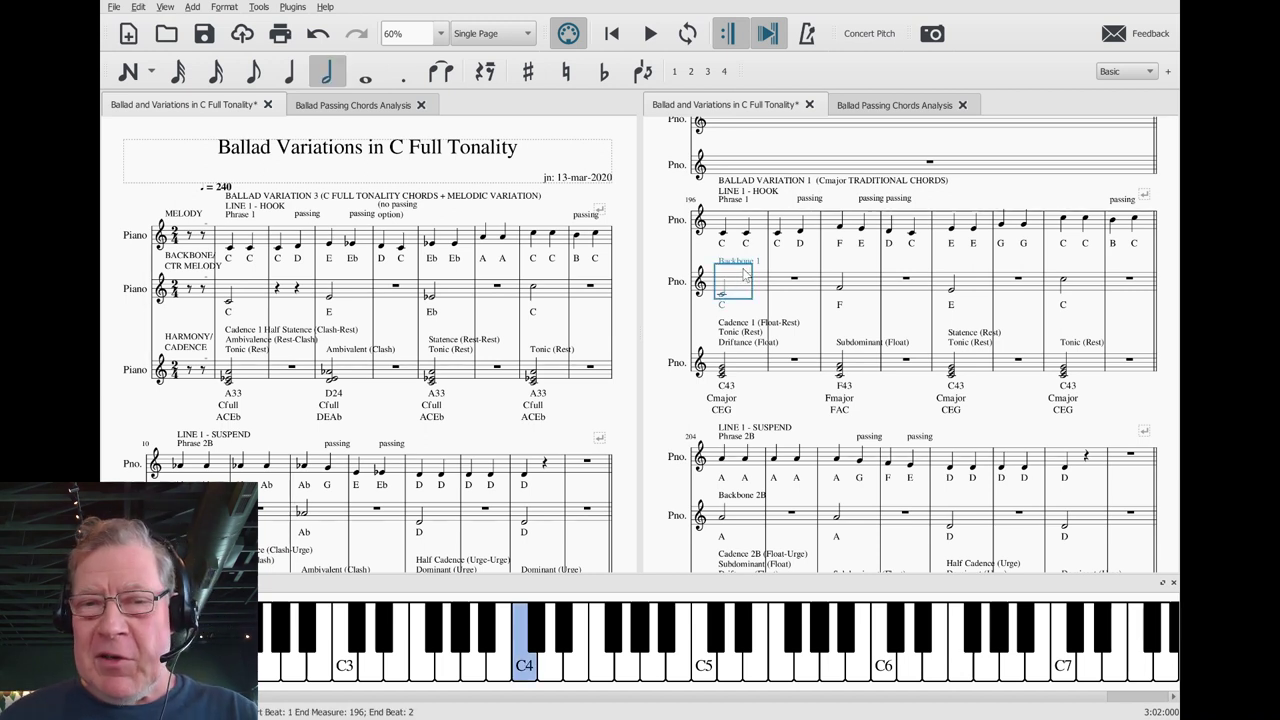
{"action": "key", "text": "space"}
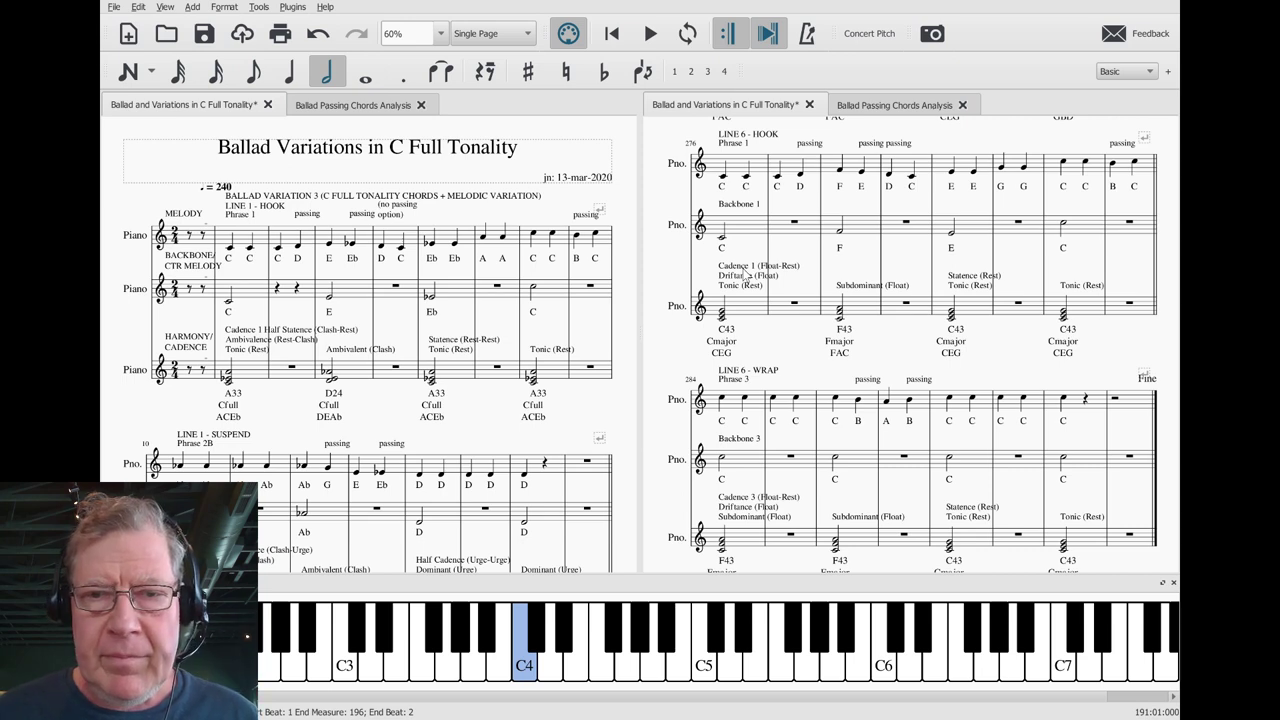
{"action": "left_click", "coordinate": [744, 236]}
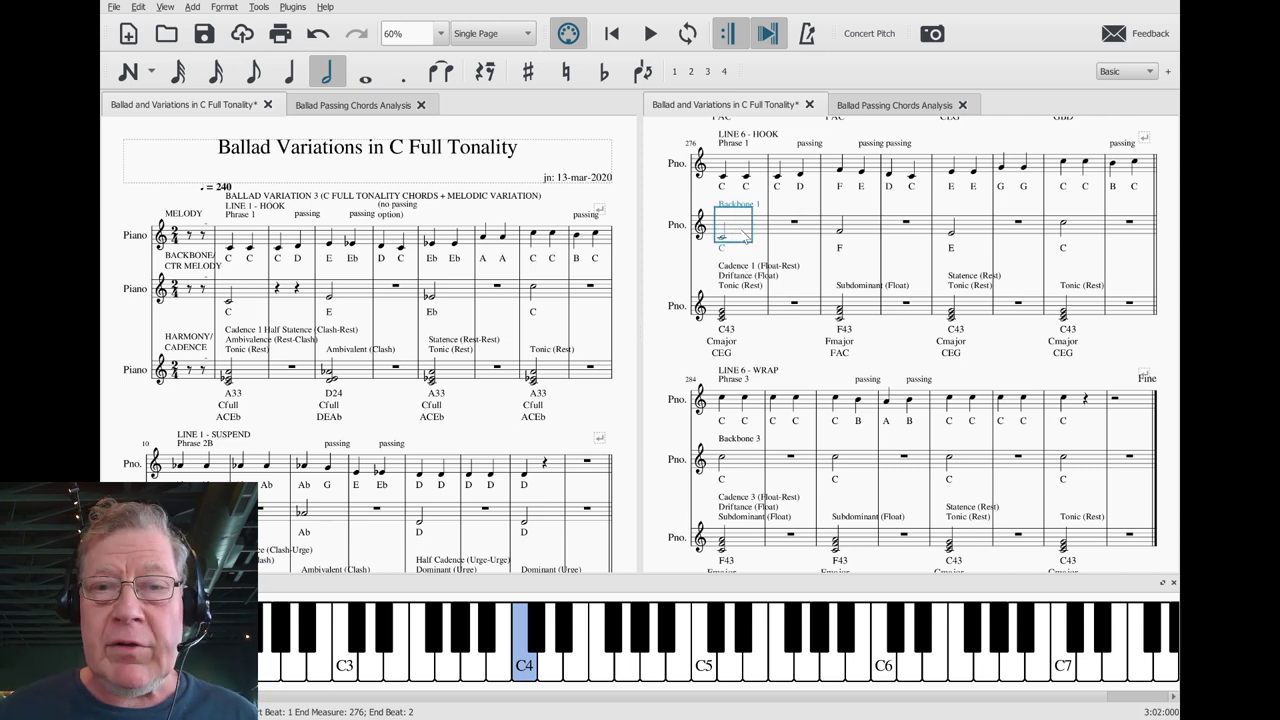
{"action": "key", "text": "Escape"}
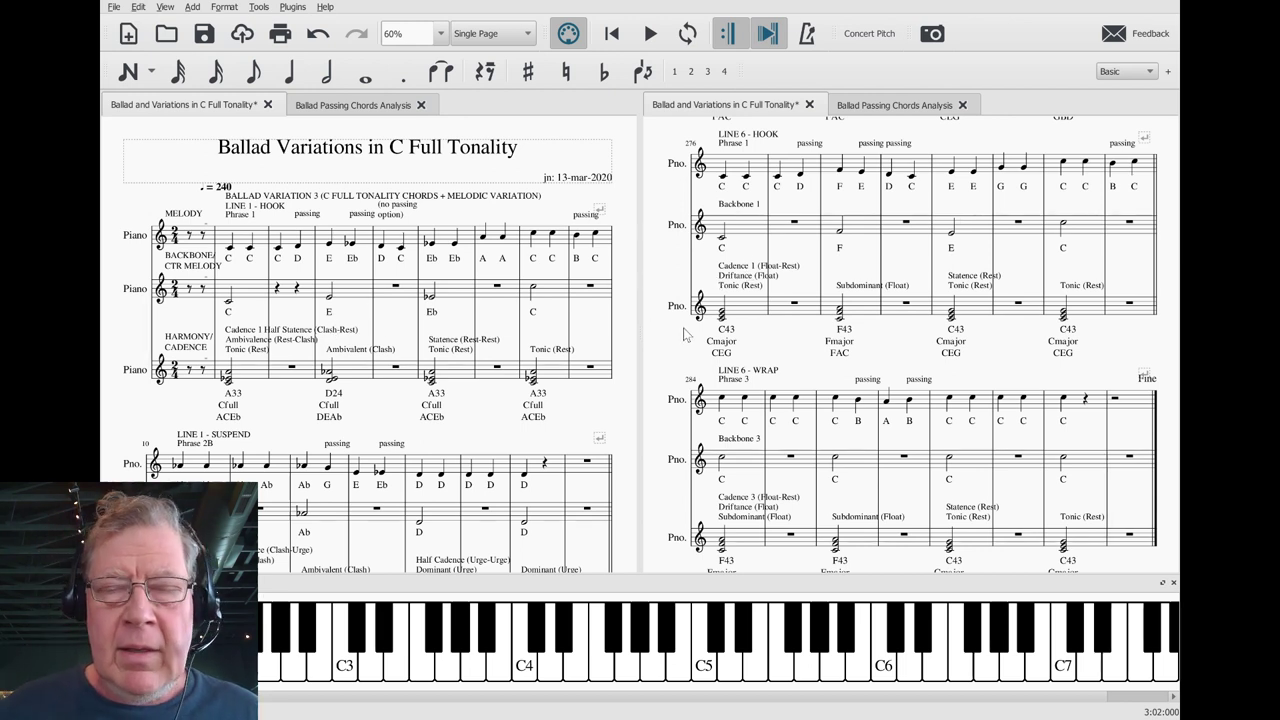
{"action": "left_click", "coordinate": [228, 299]}
{"action": "key", "text": "Escape"}
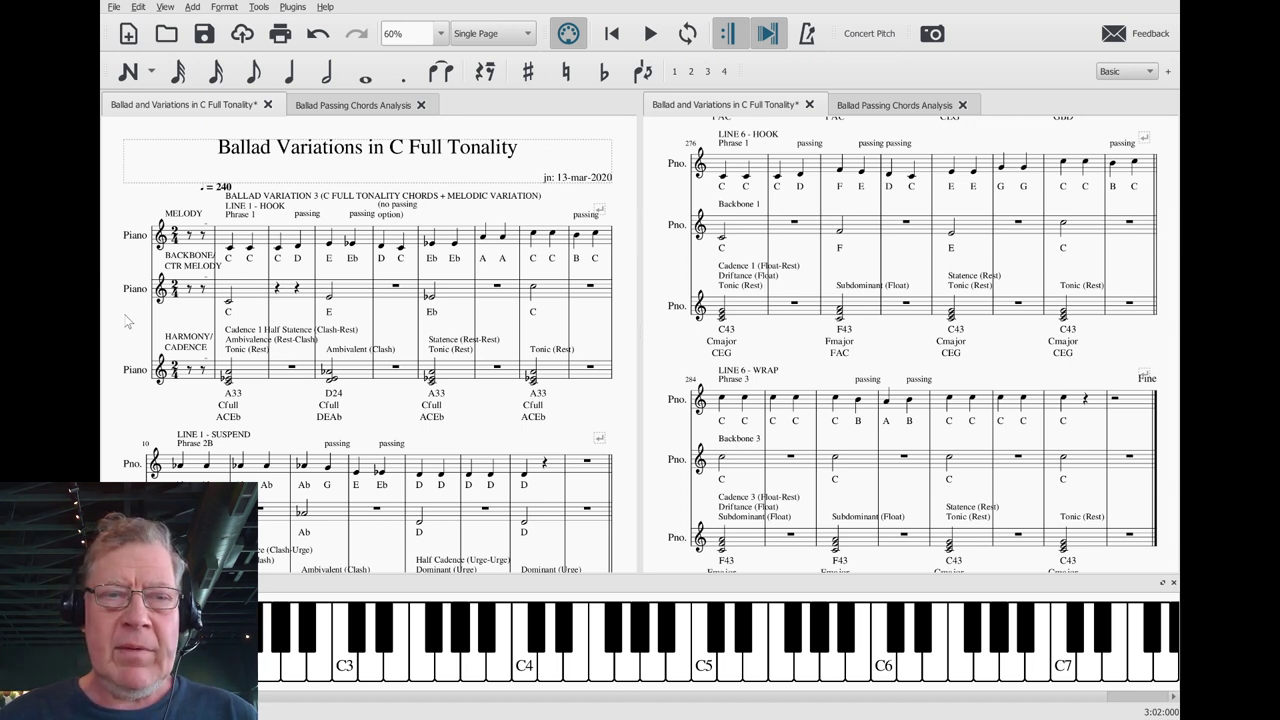
Play Variation 3 through to its closing Line 6 Hook and Wrap at the Fine.
{"action": "key", "text": "space"}
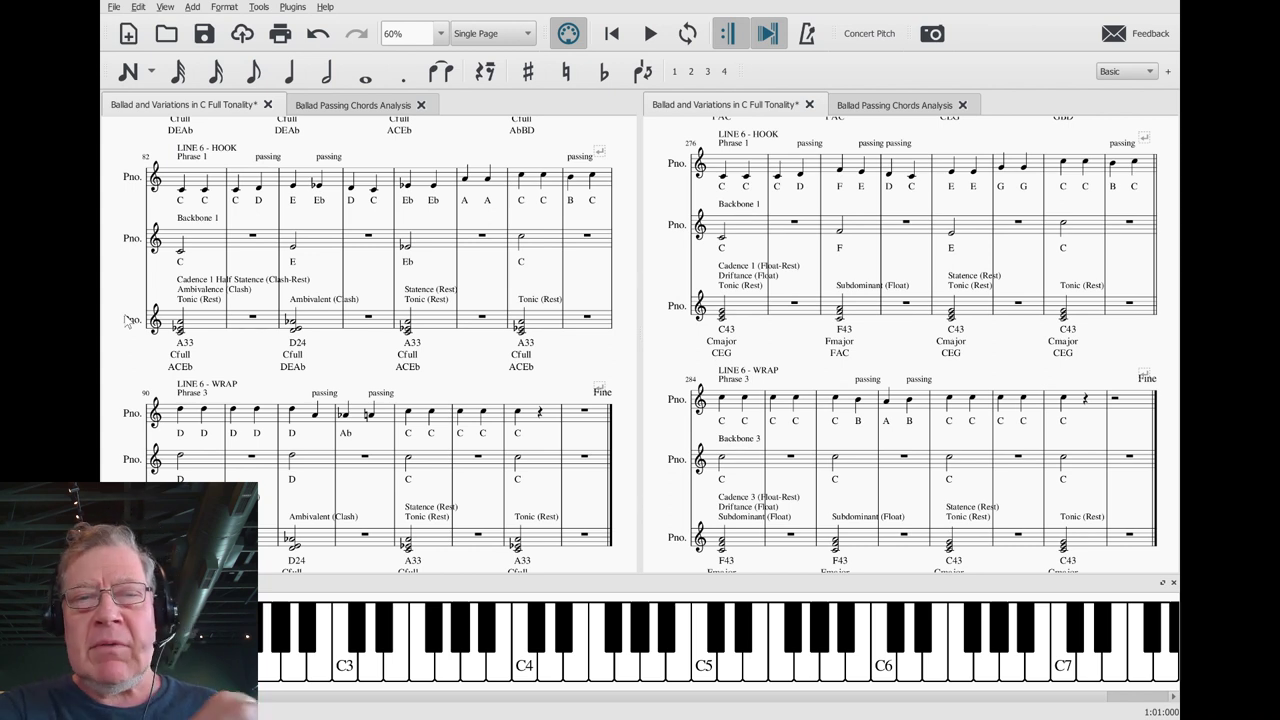
Save the Ballad and Variations in C Full Tonality score and bring up the open-windows list.
{"action": "key", "text": "ctrl+s"}
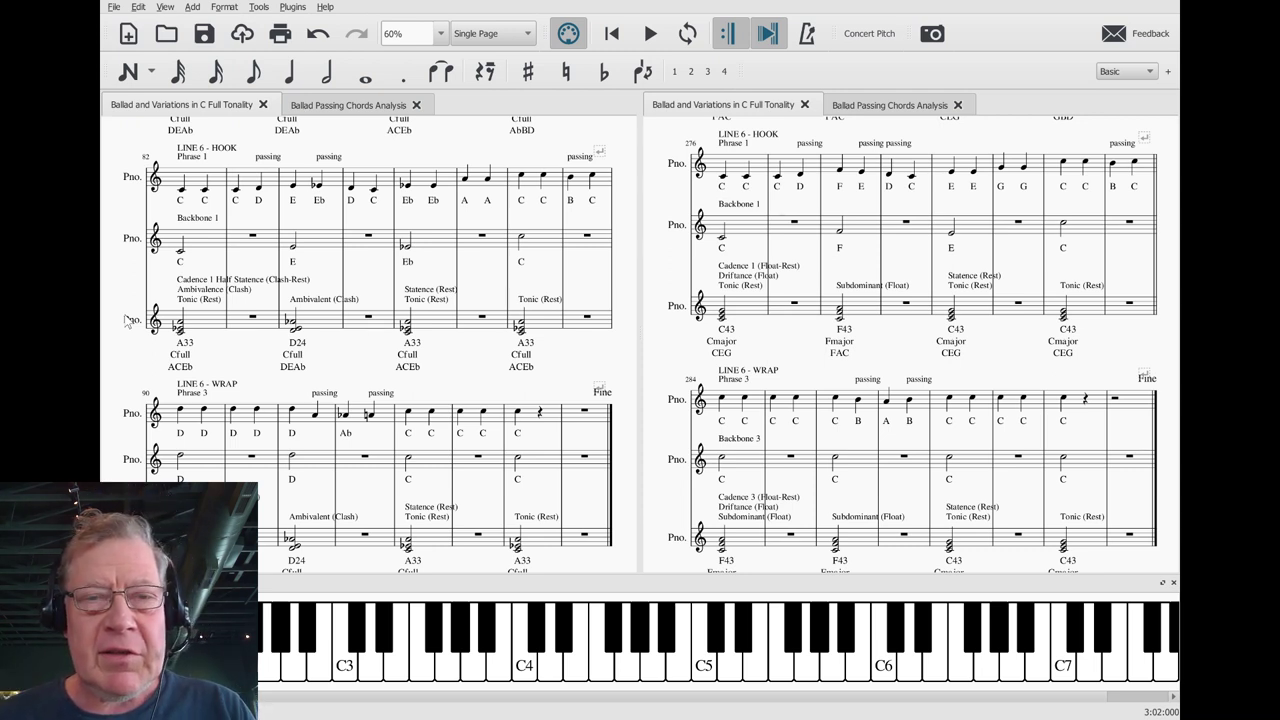
{"action": "key", "text": "alt+Tab"}
{"action": "key", "text": "alt+Tab"}
{"action": "key", "text": "alt+Tab"}
{"action": "key", "text": "alt+Tab"}
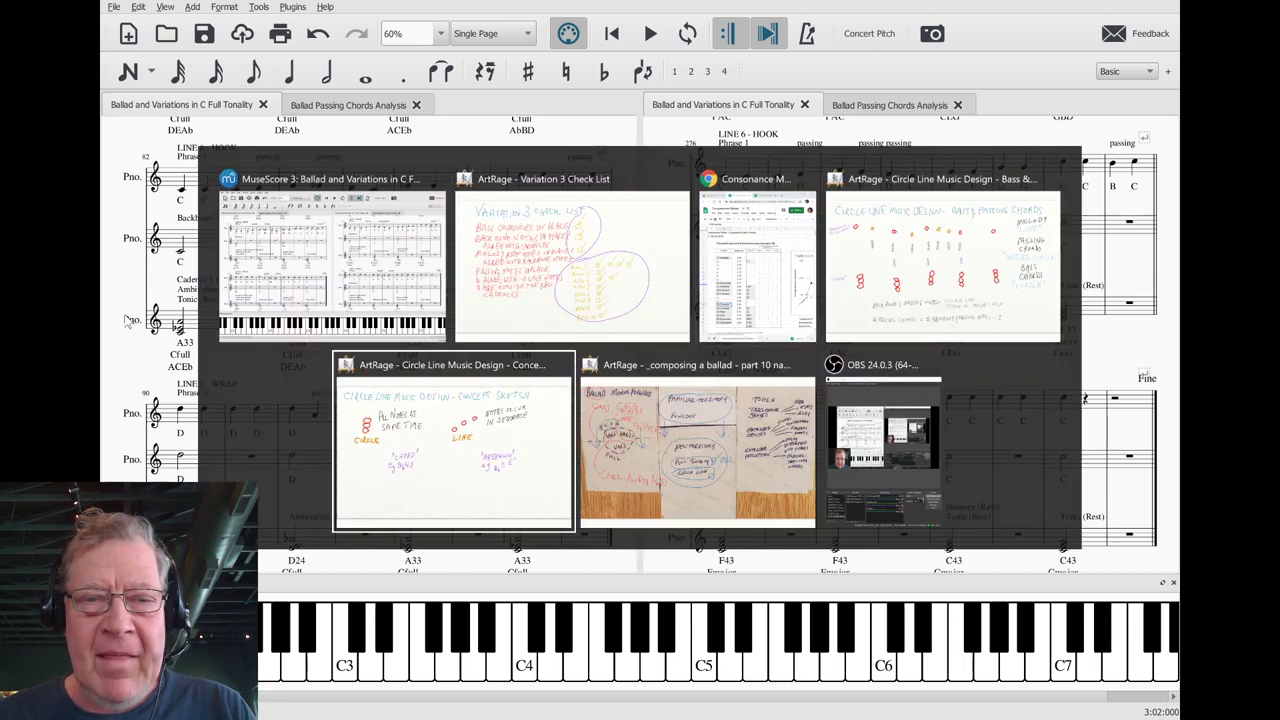
{"action": "key", "text": "alt+Tab"}
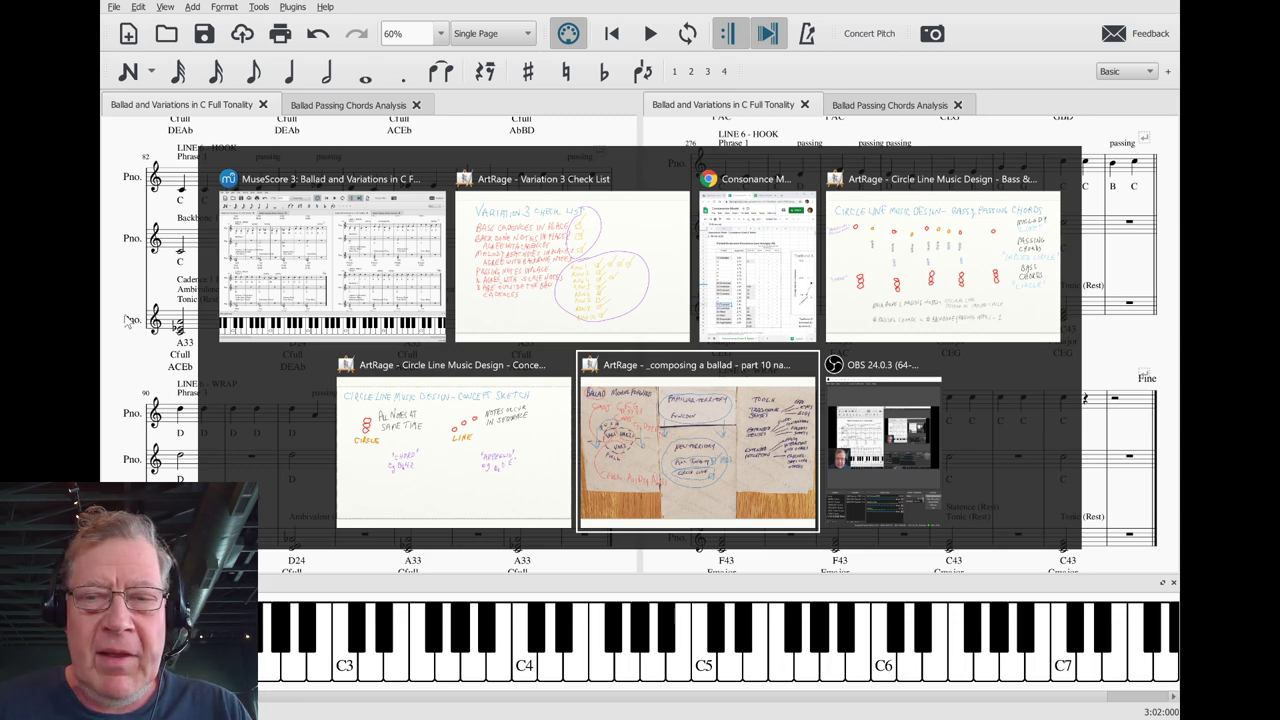
{"action": "key", "text": "alt+Tab"}
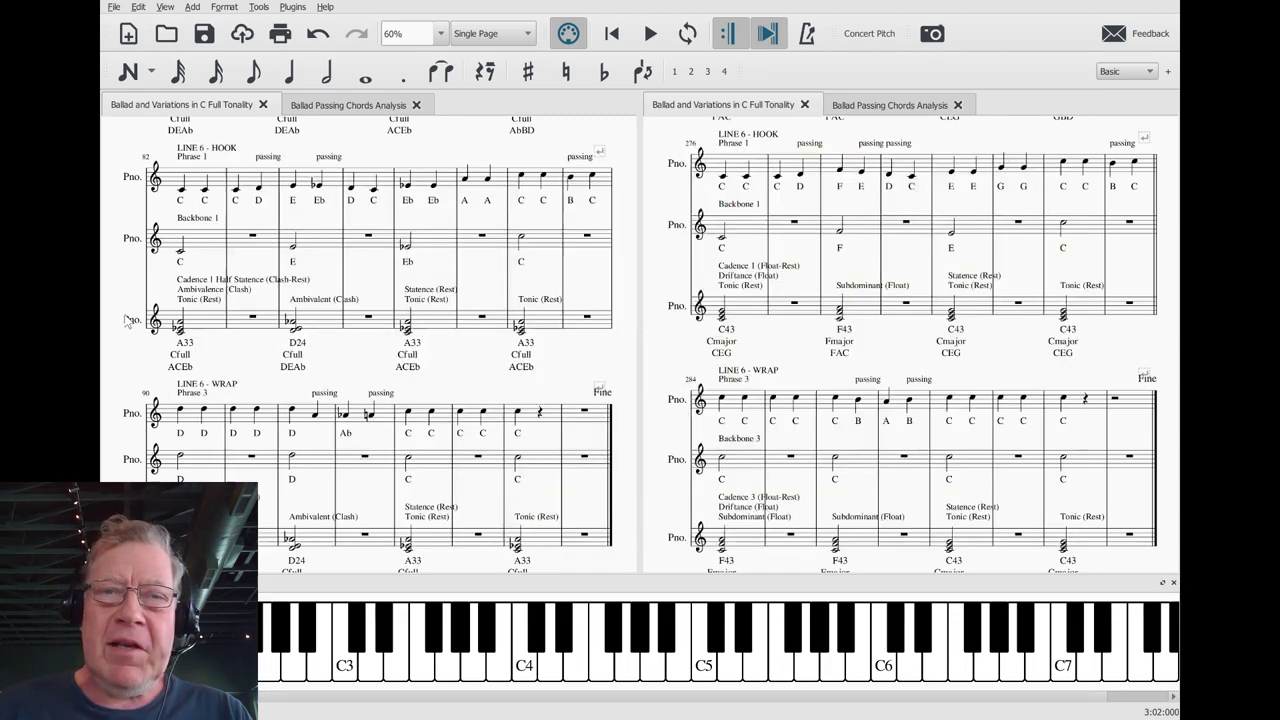